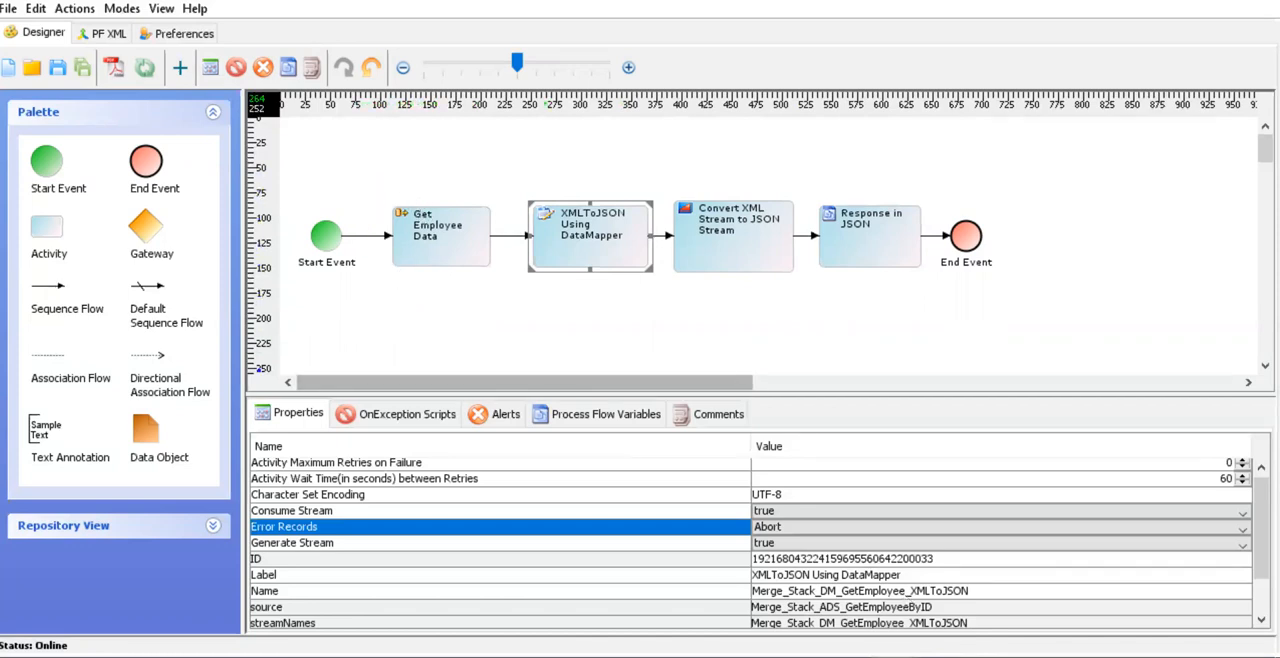
- Switch to the other process flow and inspect its Request, Get ID, Get Employee Data and Response activities
click(1060, 656)
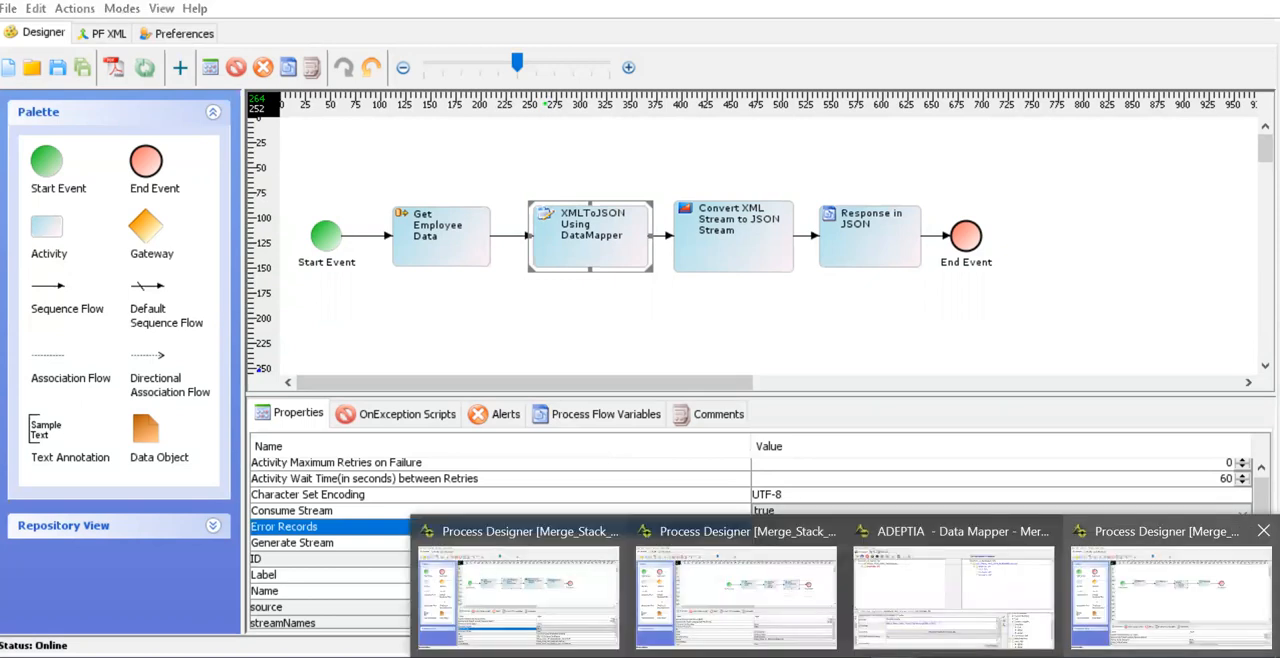
click(1150, 612)
click(447, 247)
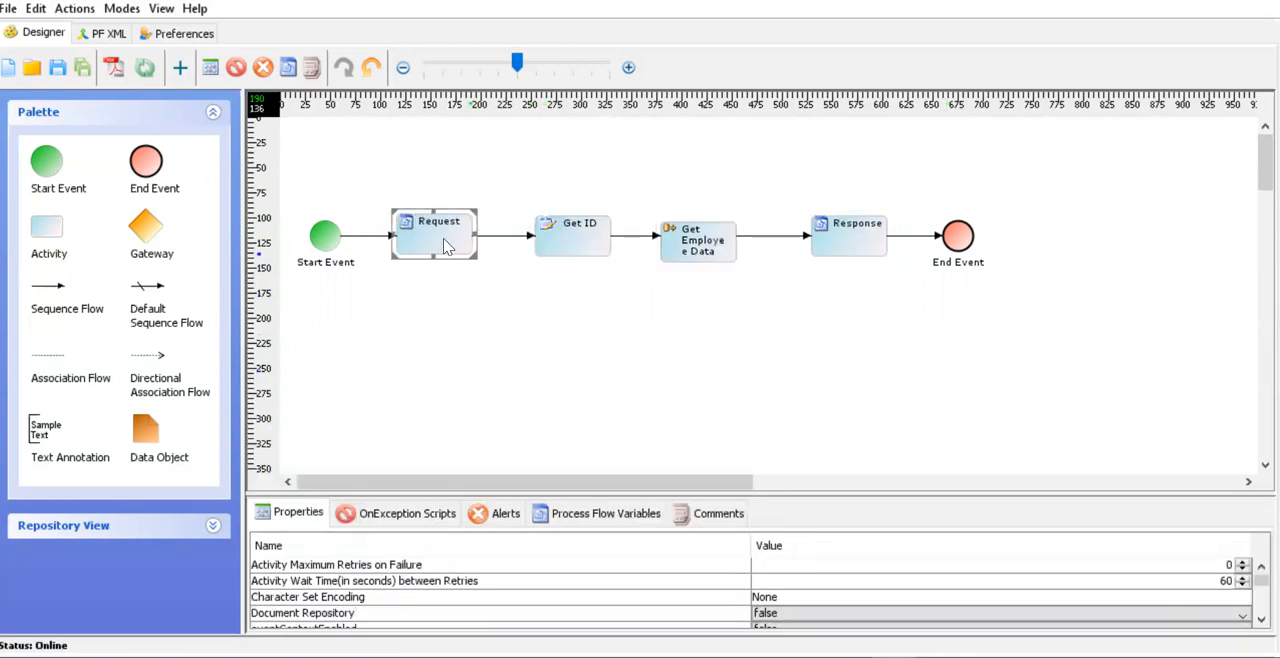
click(582, 246)
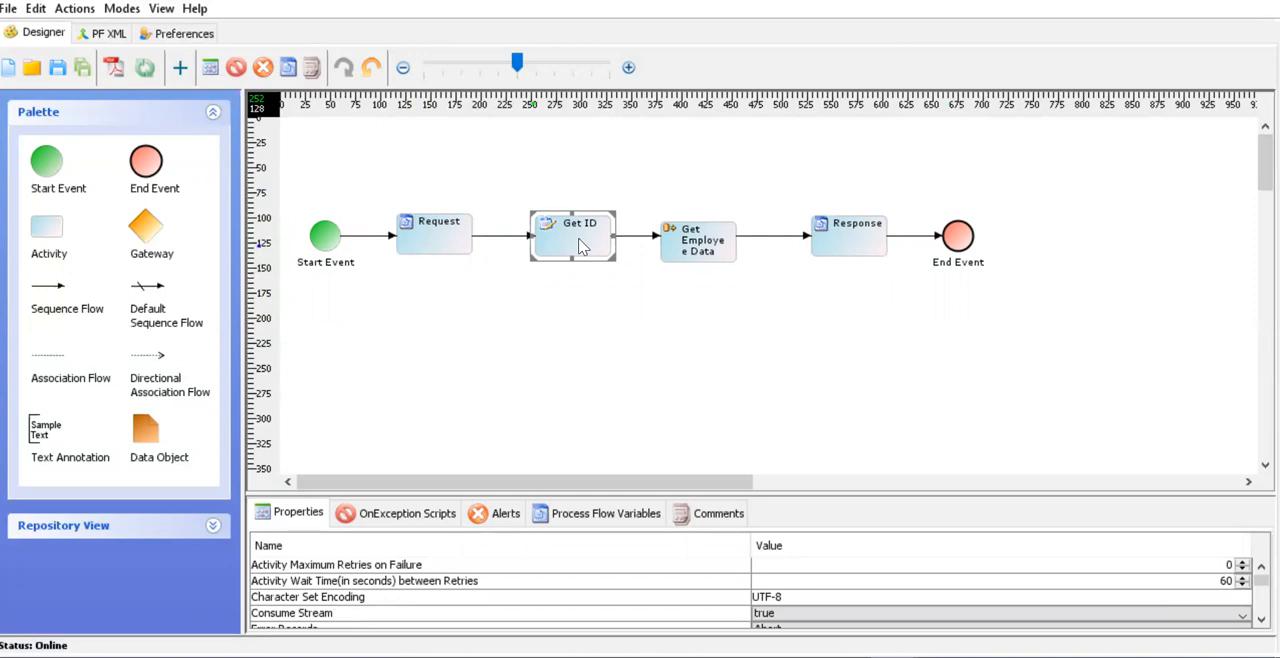
click(705, 255)
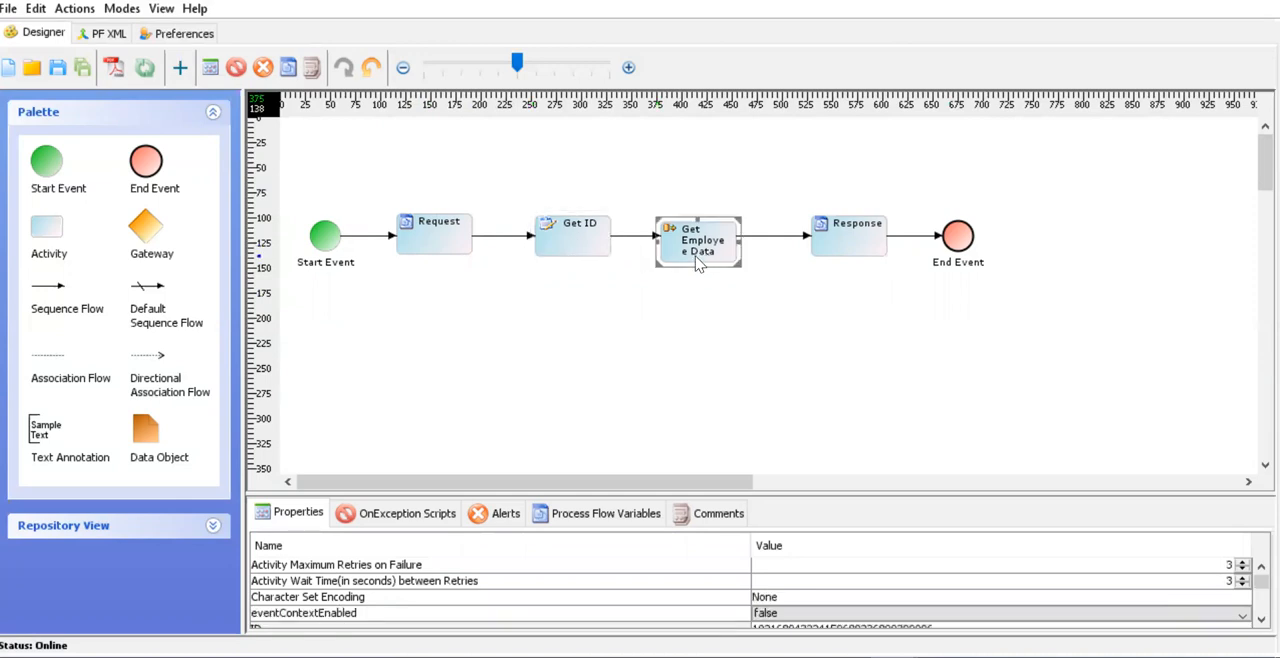
click(857, 227)
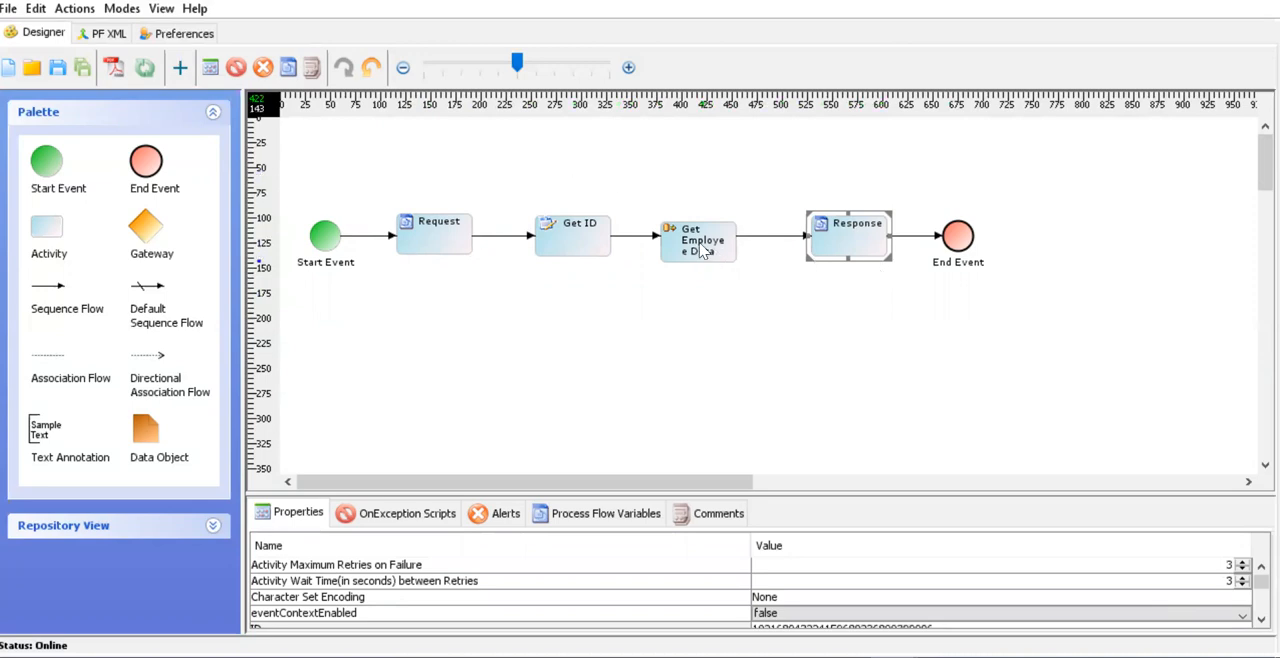
- Return to the process flow with the XMLToJSON mapping and examine the Get Employee Data activity's properties
click(843, 657)
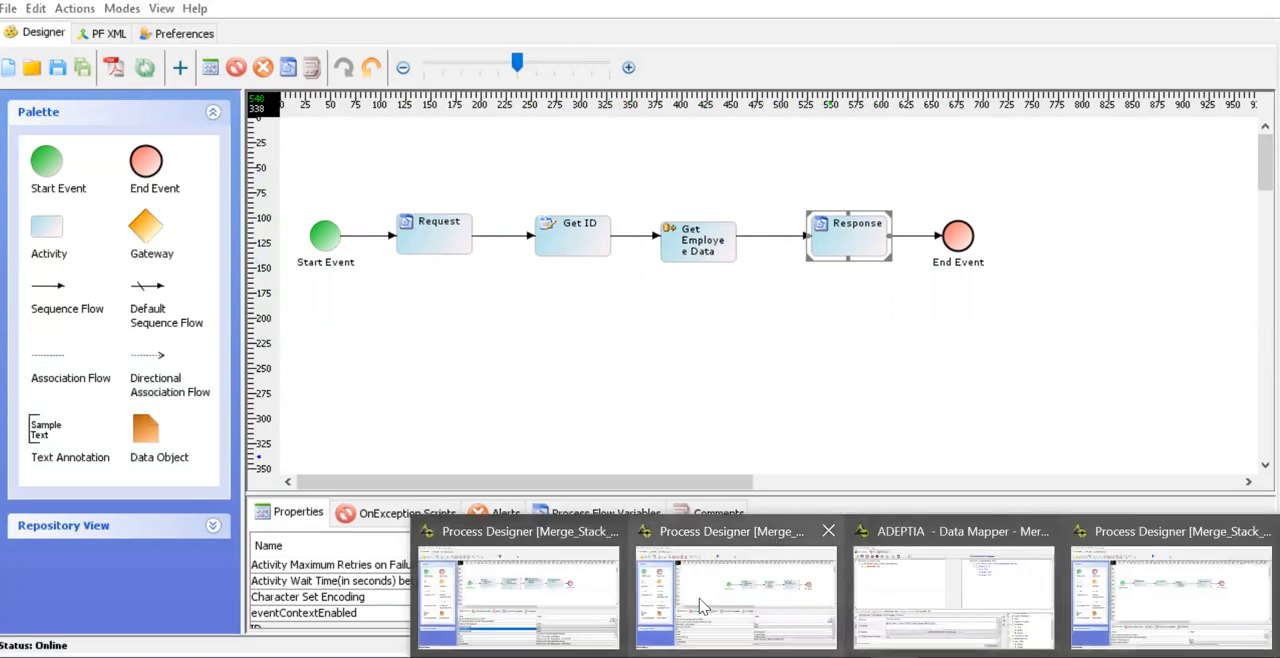
click(549, 604)
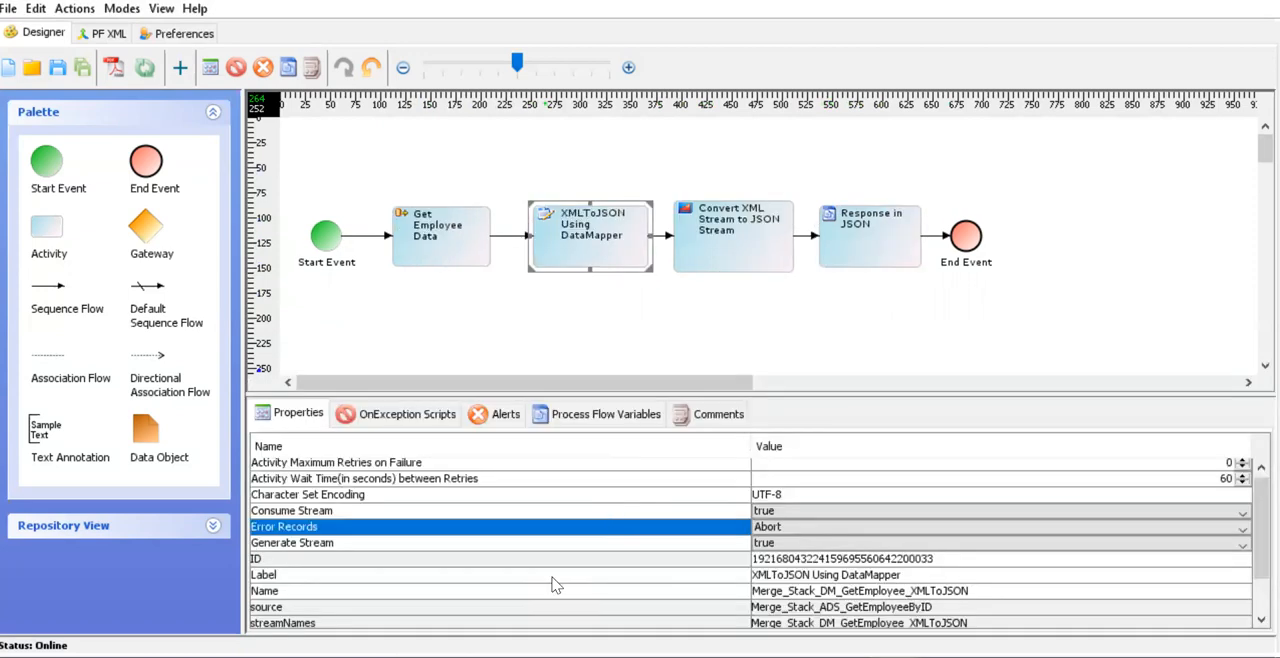
click(457, 249)
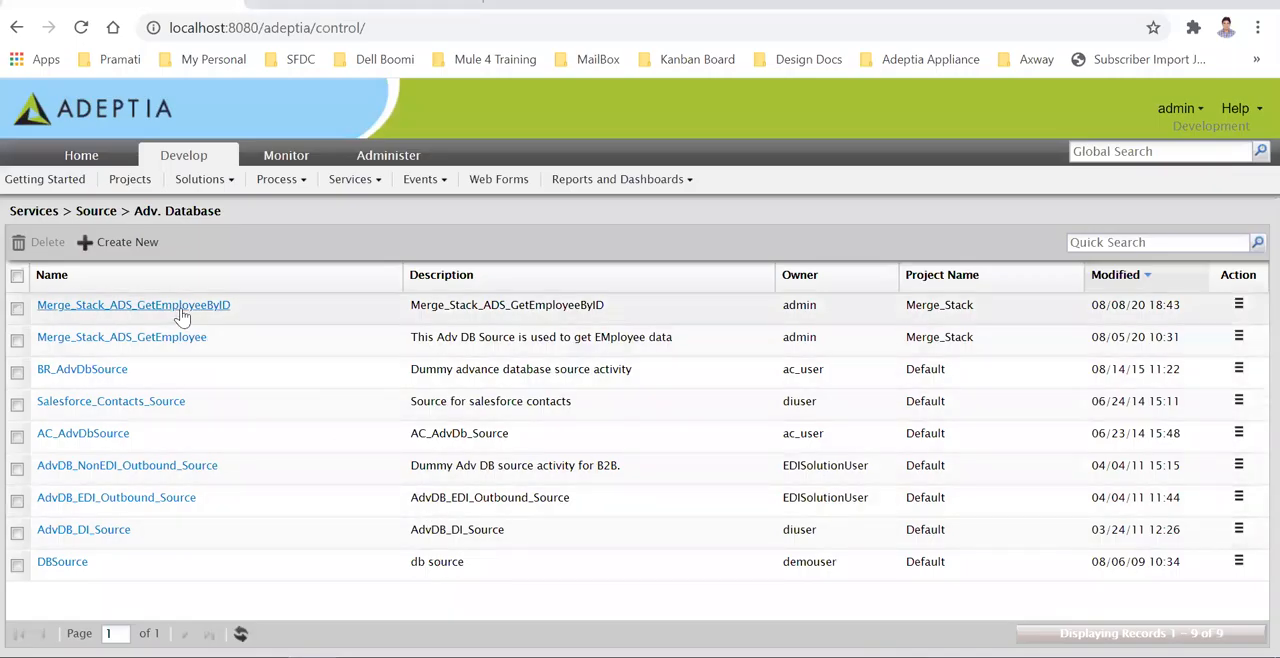
- Review the SQL query and Where clause of the Merge_Stack_ADS_GetEmployeeByID database source and close it without saving
click(181, 310)
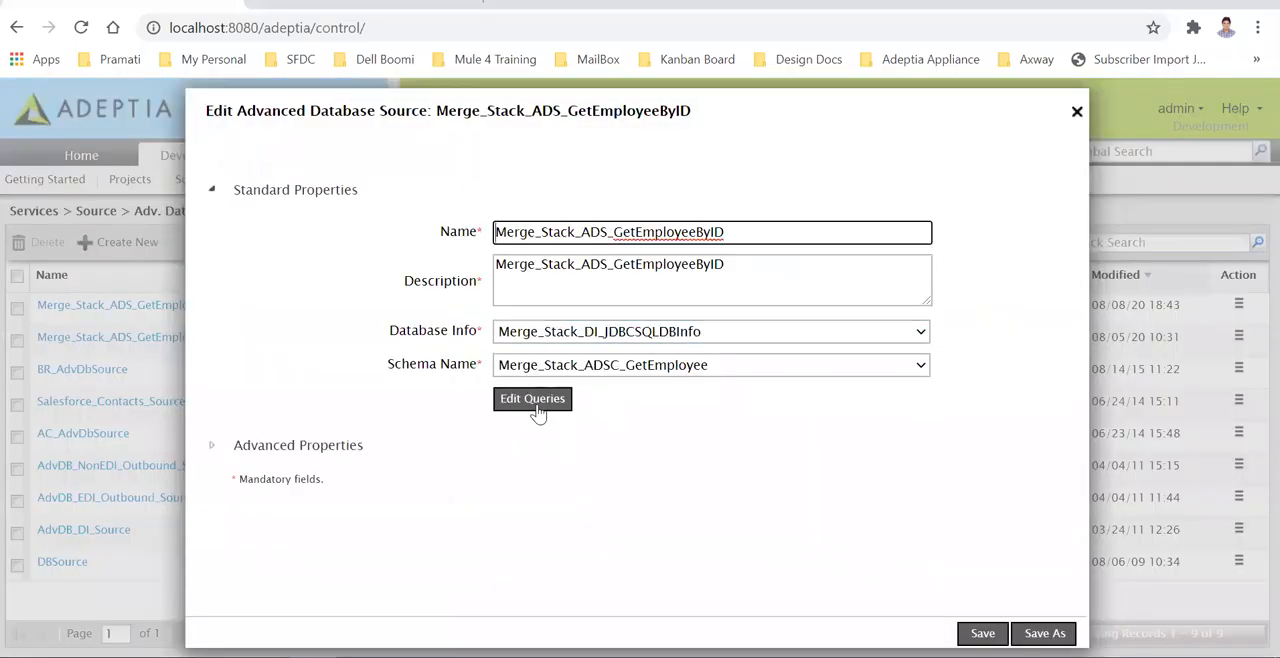
click(535, 405)
click(687, 225)
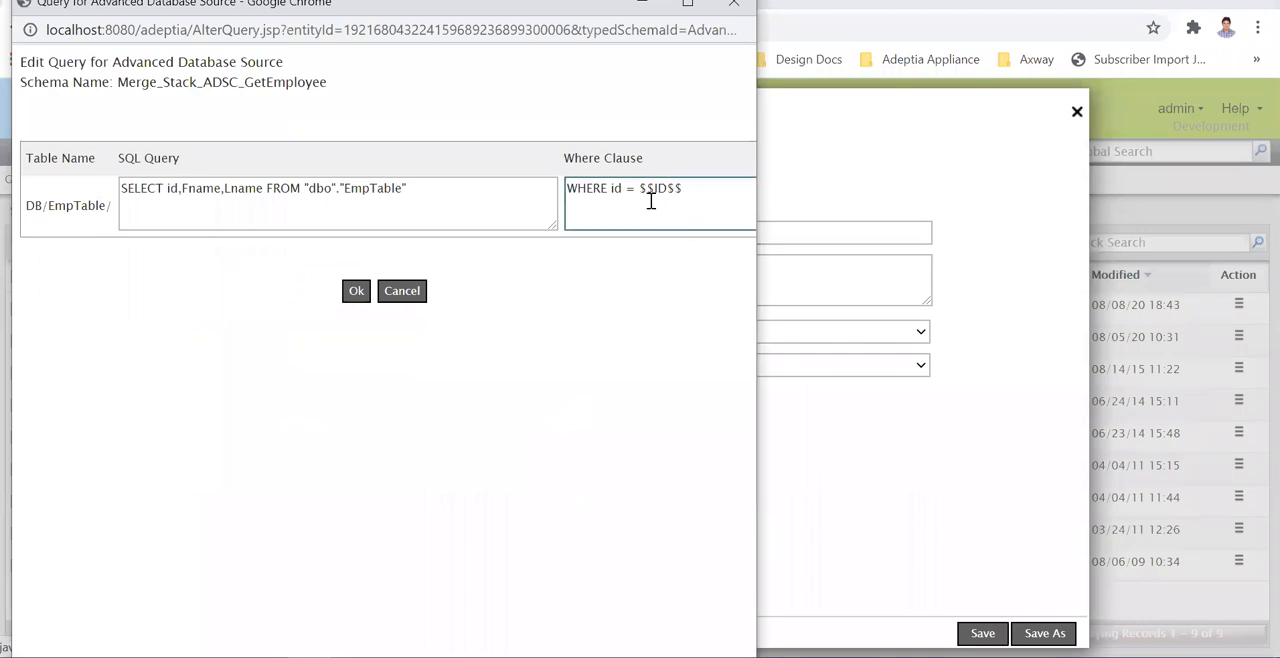
double_click(660, 190)
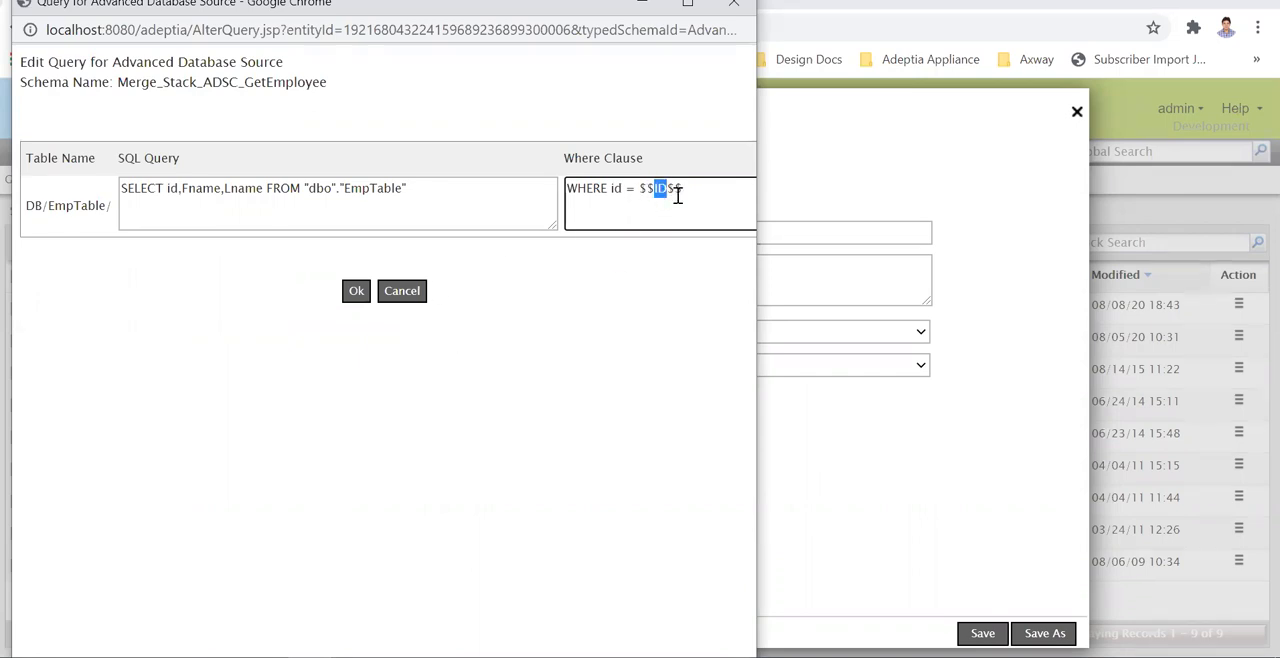
drag(686, 187, 569, 196)
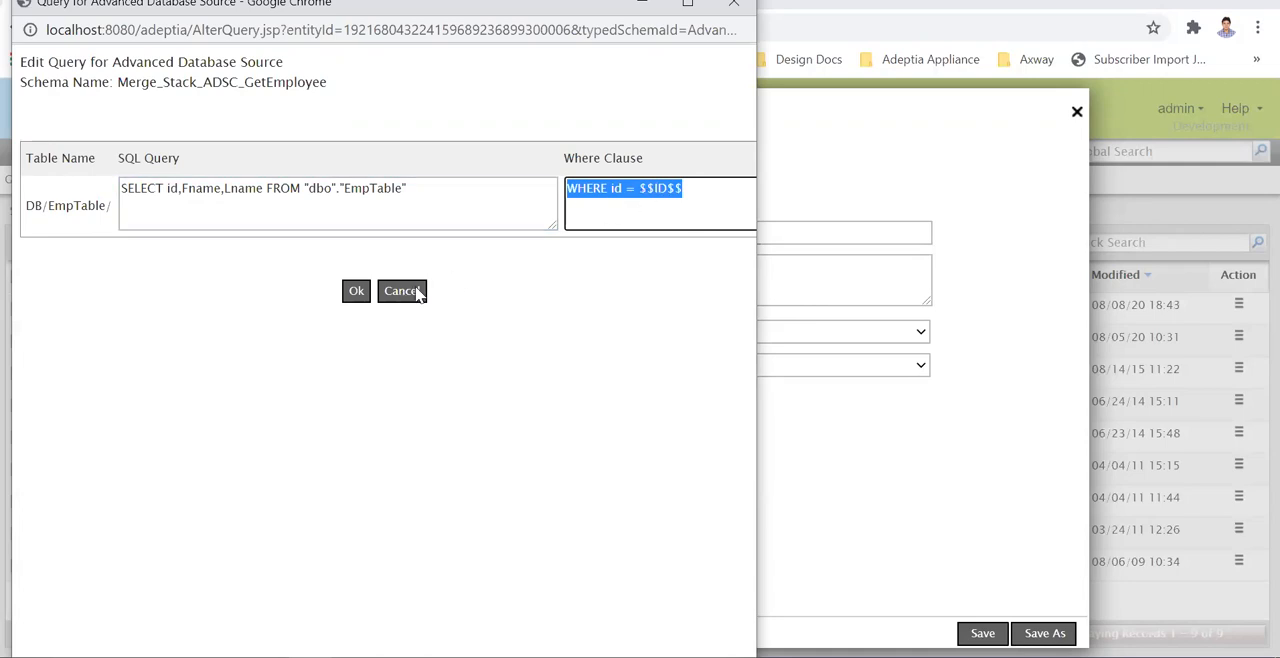
click(418, 293)
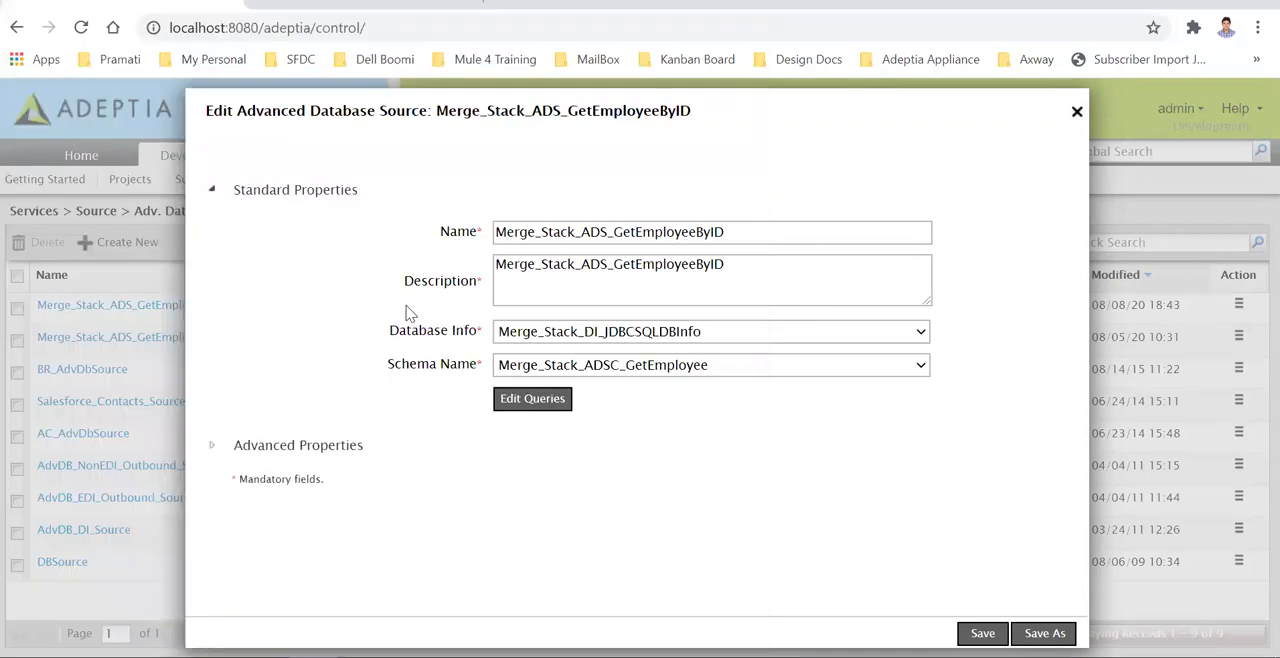
click(1077, 113)
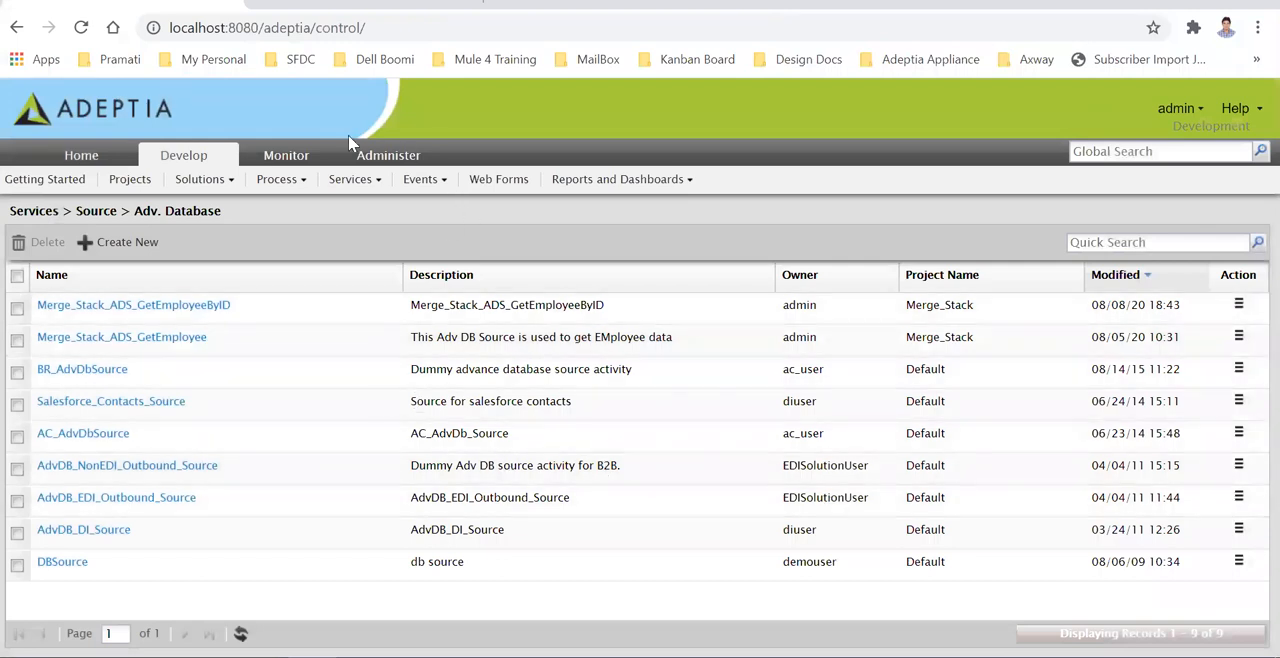
- Switch to the Data Mapper and expand the source EmpTable to examine its field mappings to the Employee element
mouse_move(846, 656)
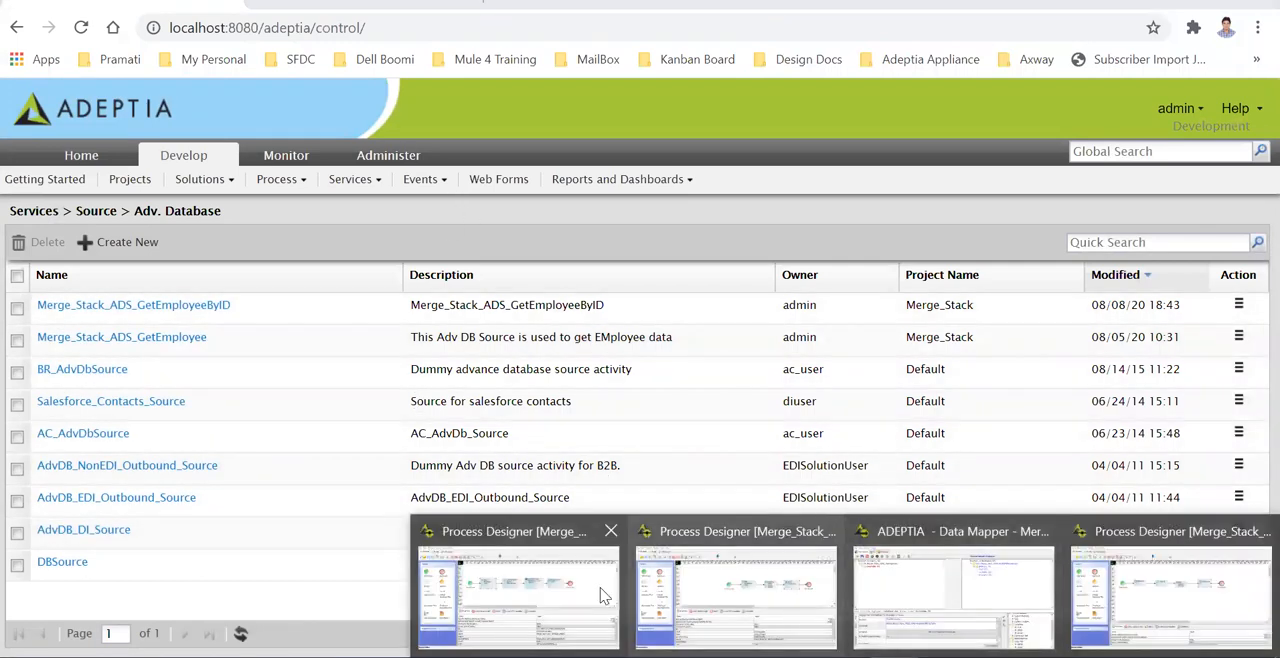
click(558, 592)
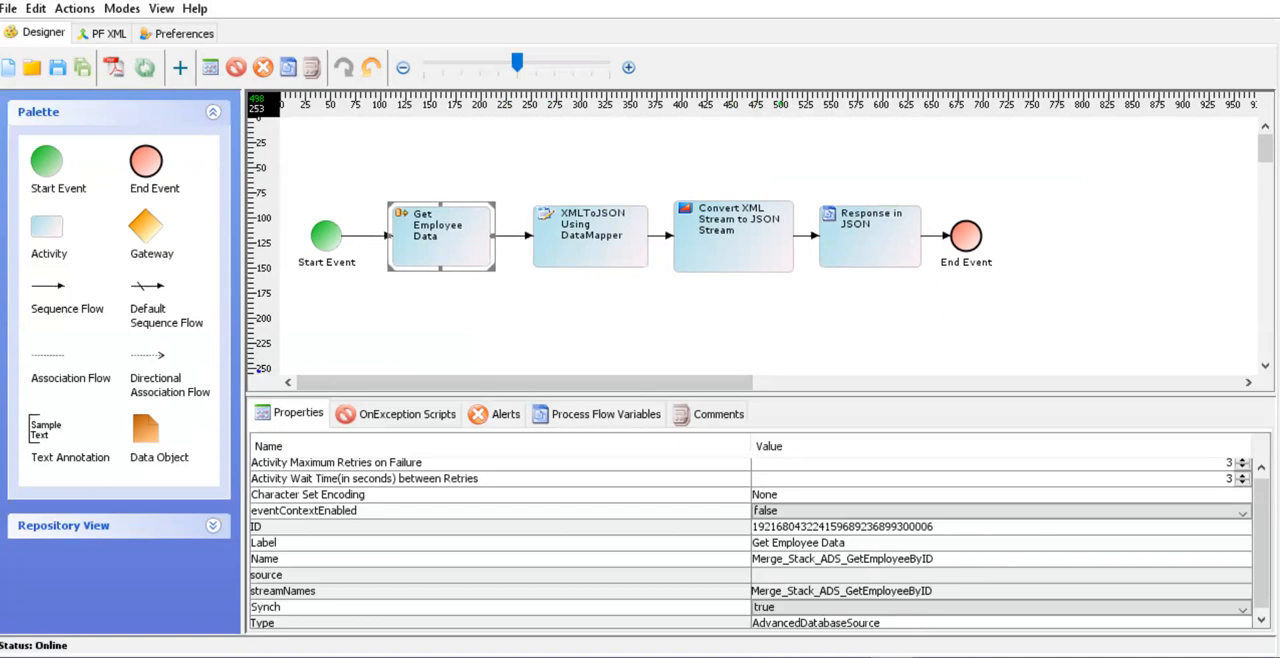
mouse_move(895, 657)
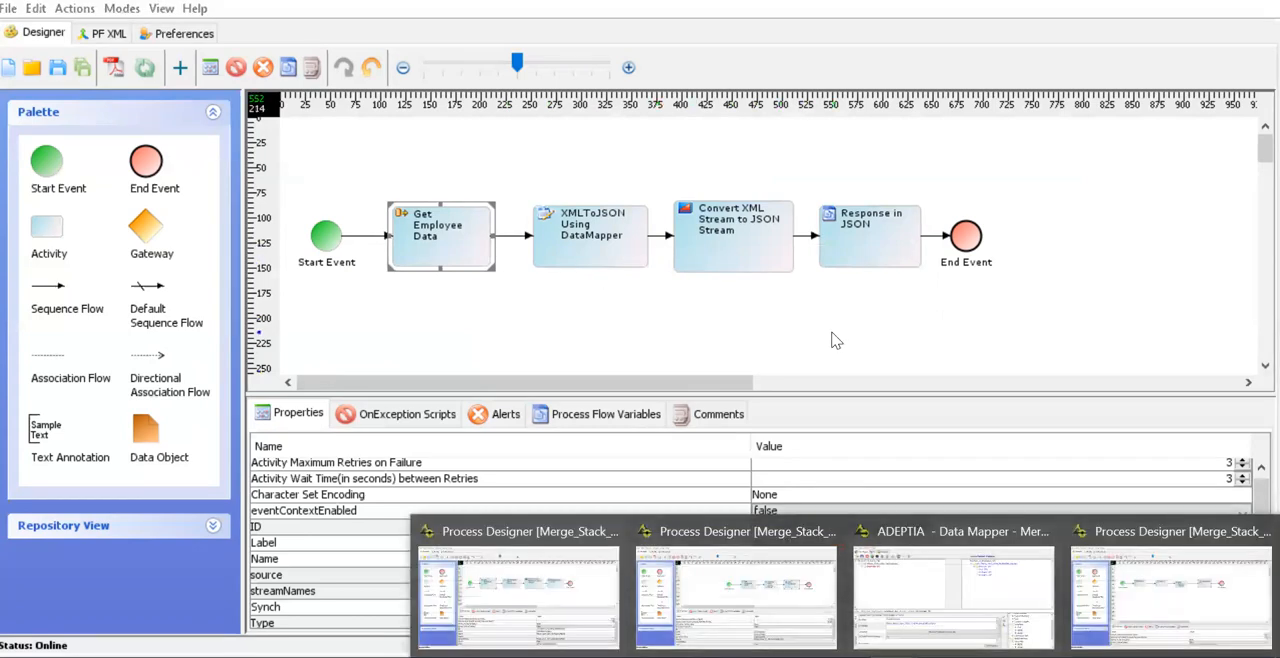
click(958, 590)
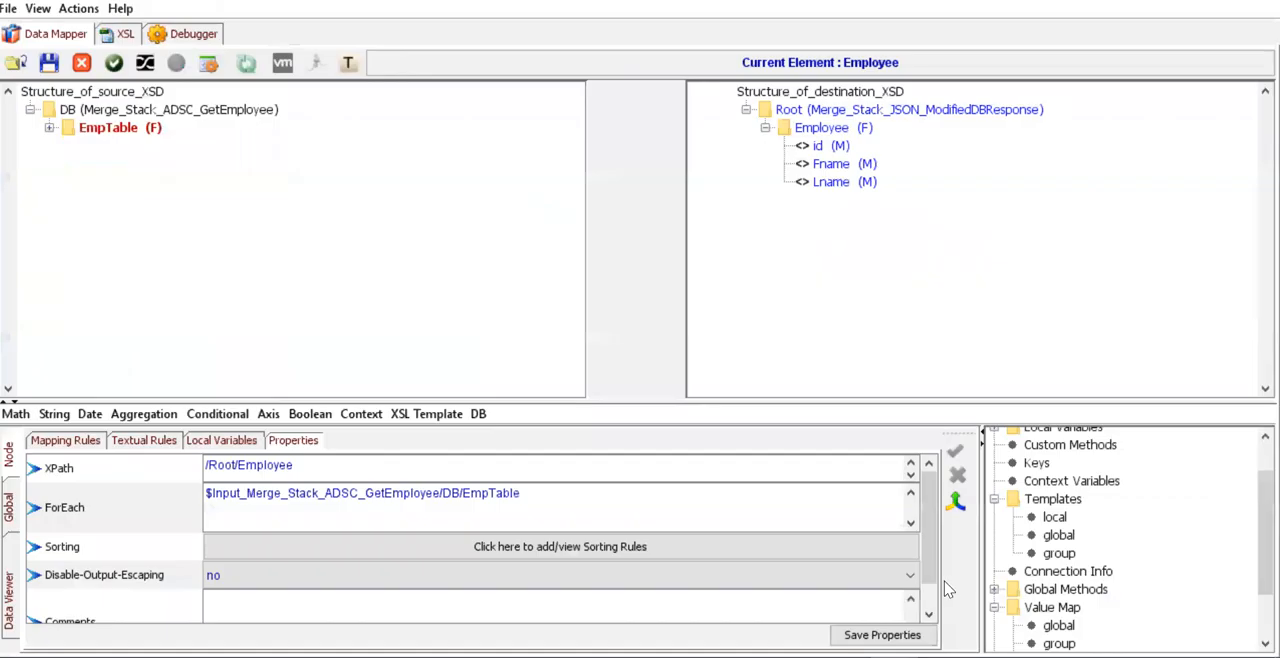
click(49, 128)
mouse_move(232, 240)
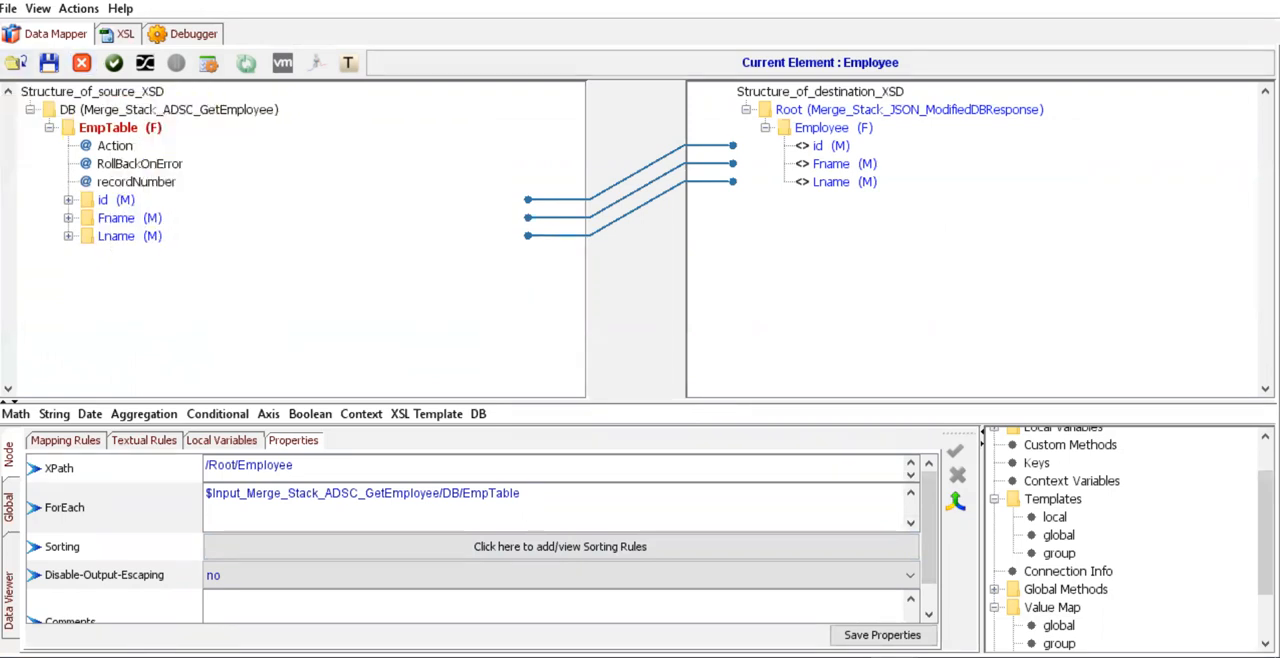
- In the mapper's schema selection, mark the advanced database schema Merge_Stack_ADSC_GetEmployee as the source
click(15, 66)
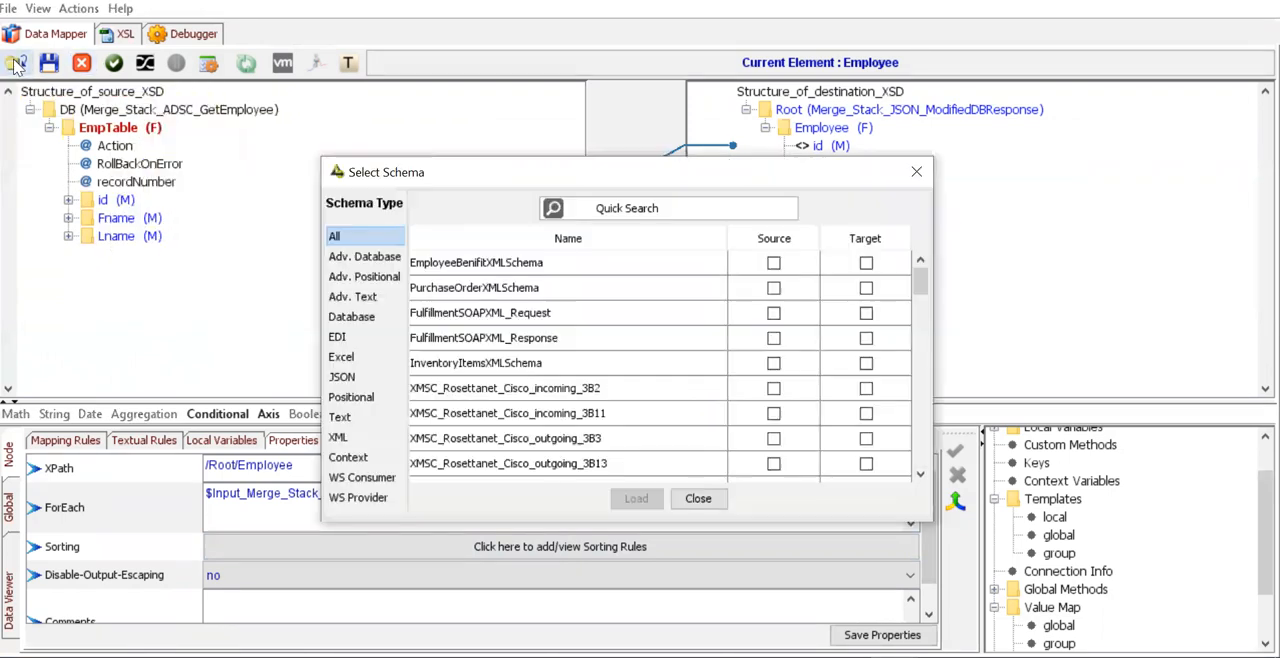
click(365, 257)
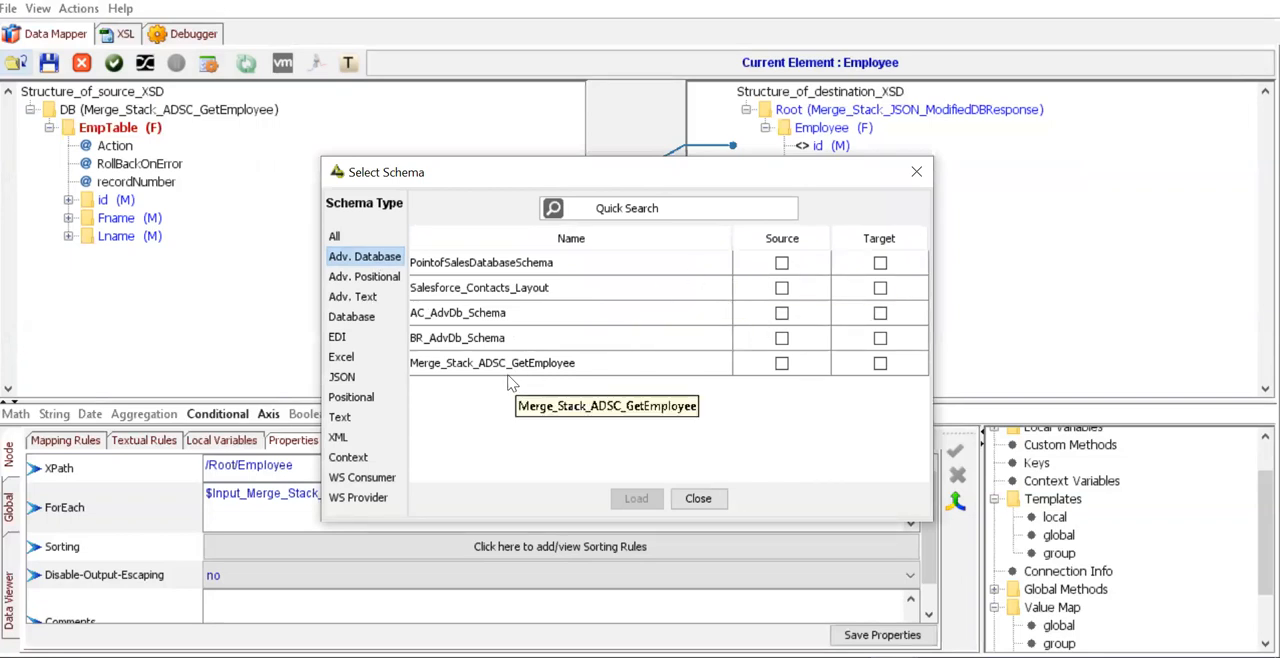
click(781, 363)
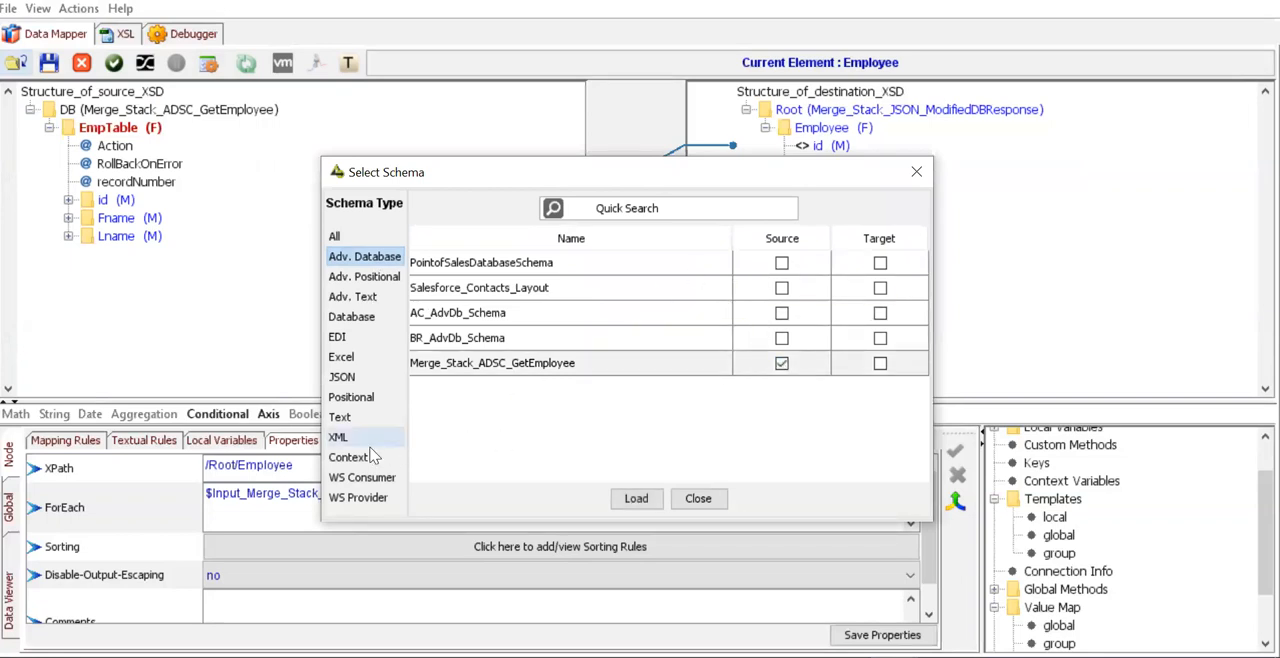
- Switch to Notepad++ and examine the full JSON structure in ModifiedDBResponse.json
click(556, 656)
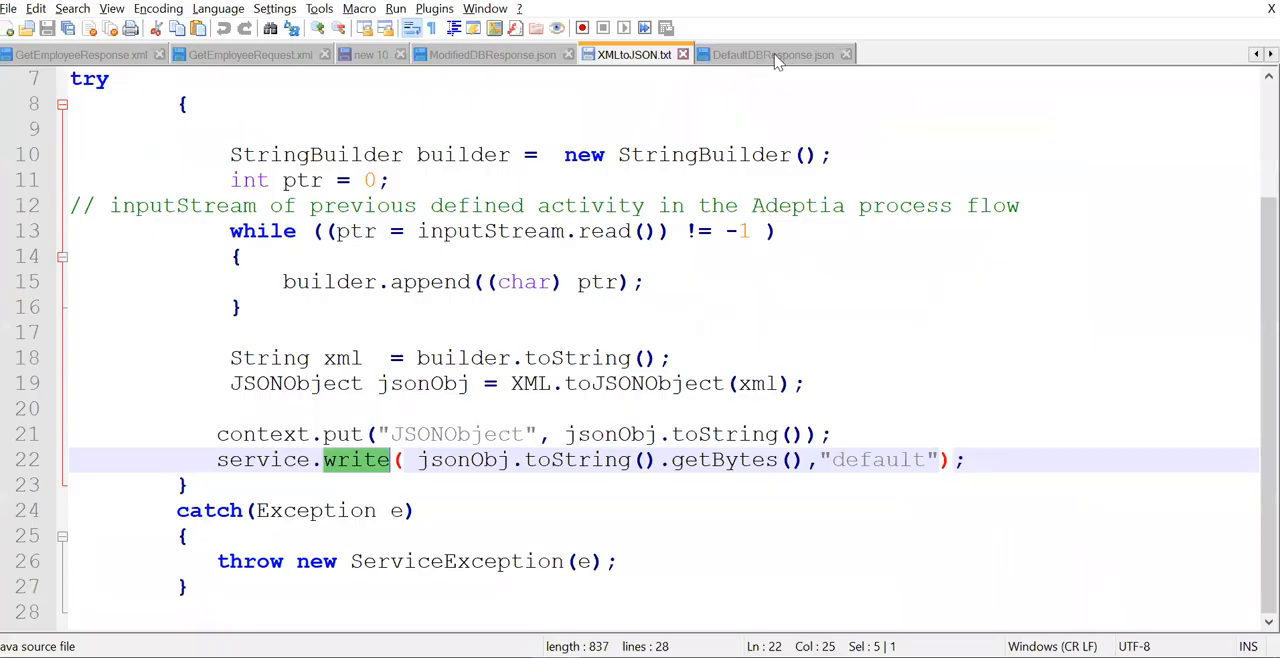
click(514, 60)
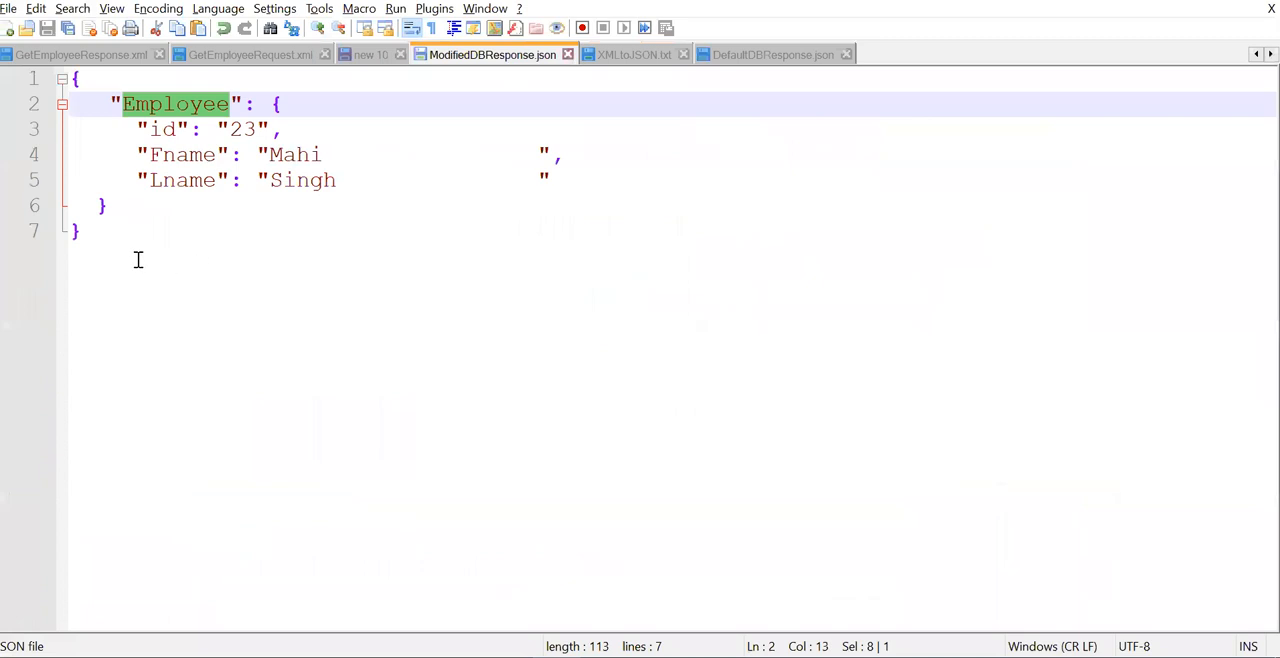
drag(96, 234, 14, 82)
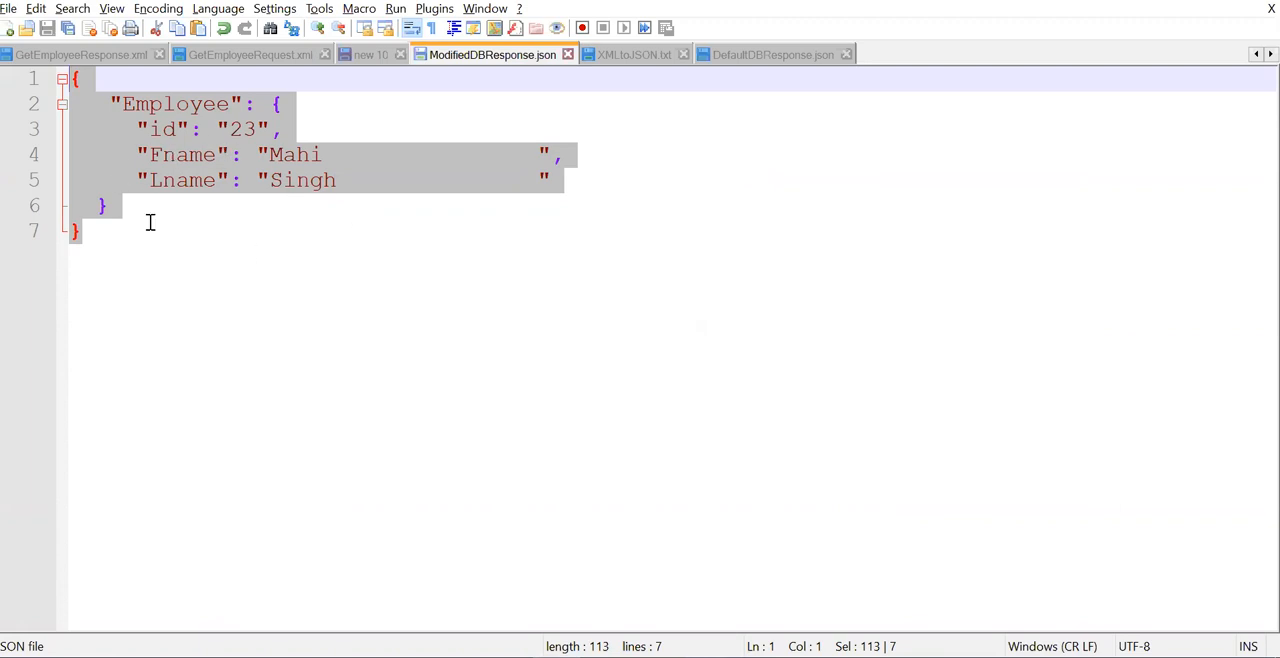
- Switch to the Adeptia web console and open the JSON schema Merge_Stack_JSON_ModifiedDBResponse for editing
click(318, 656)
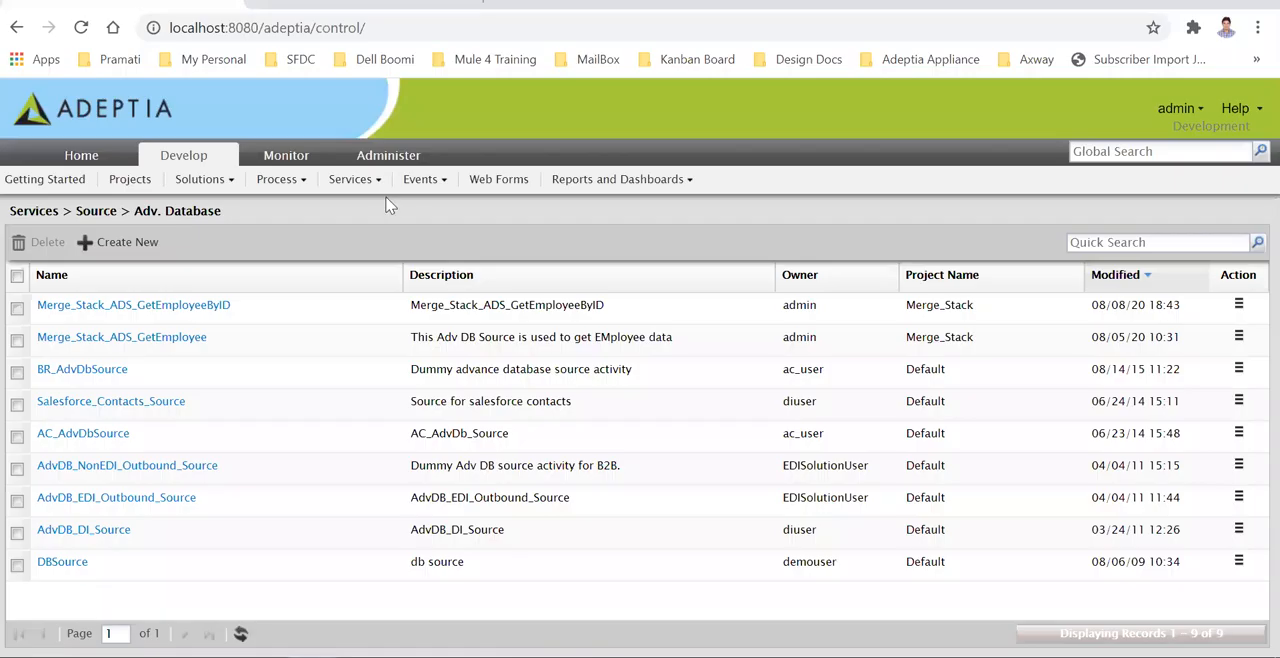
click(362, 186)
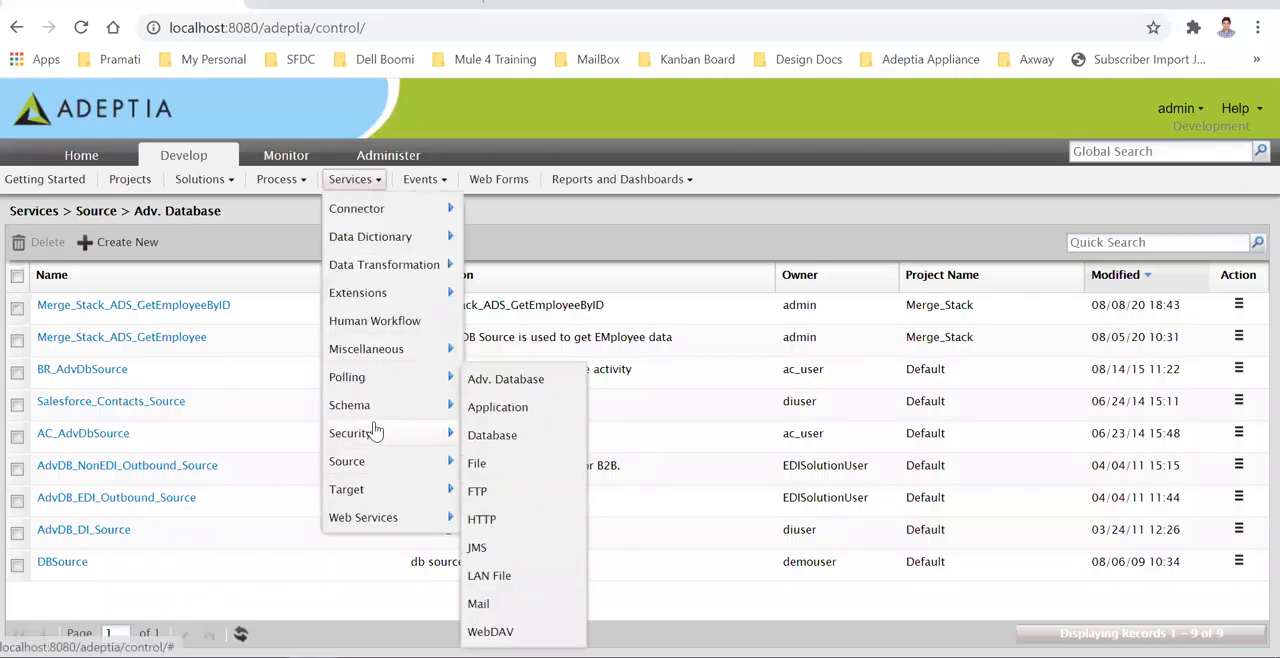
mouse_move(375, 412)
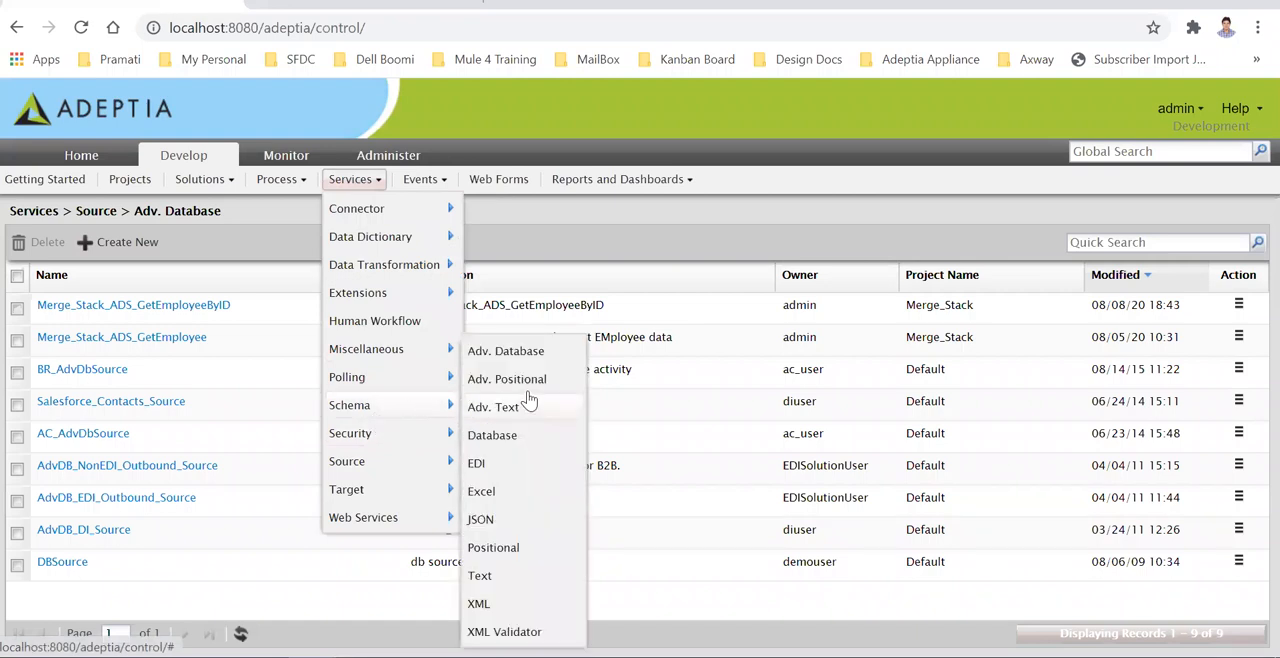
click(522, 522)
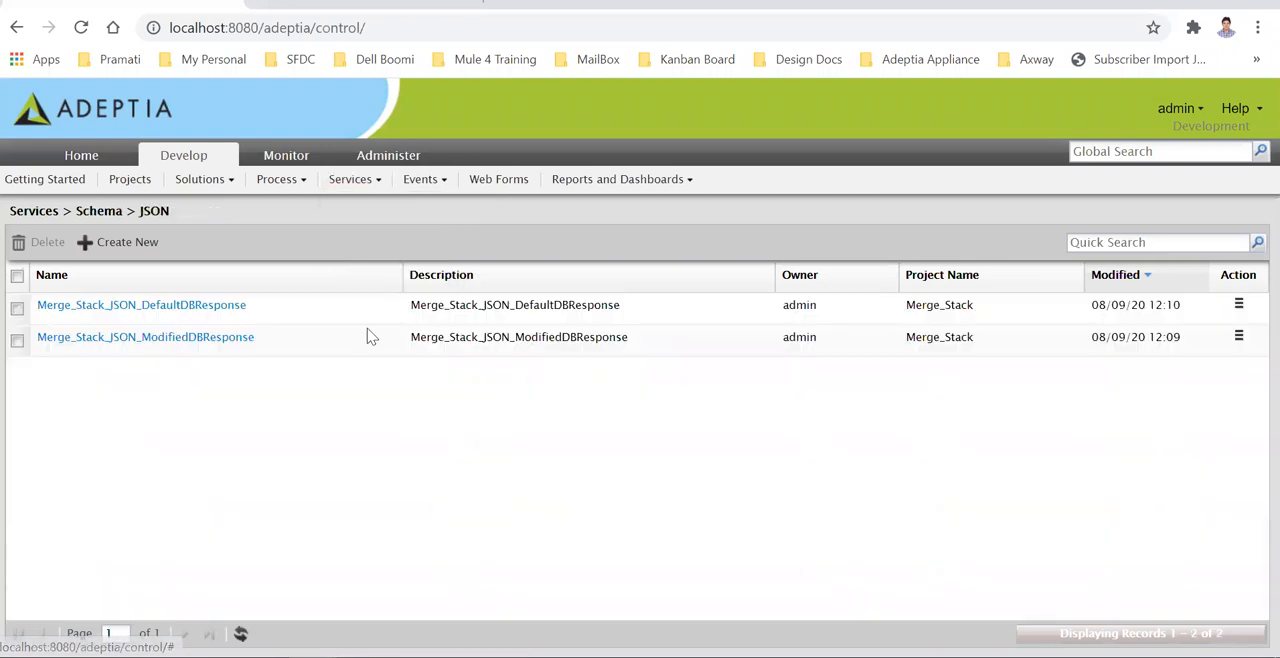
click(165, 340)
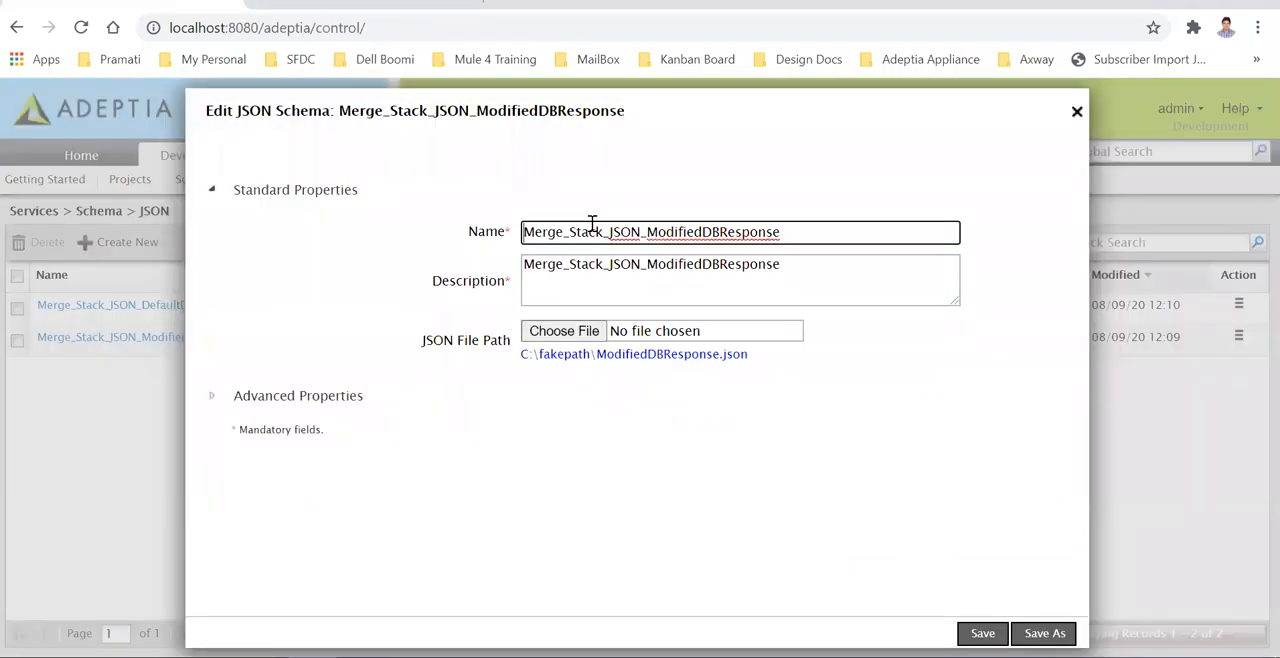
- Try out choosing ModifiedDBResponse.json as the schema's JSON file, close the schema without saving, and return to the Data Mapper
click(566, 333)
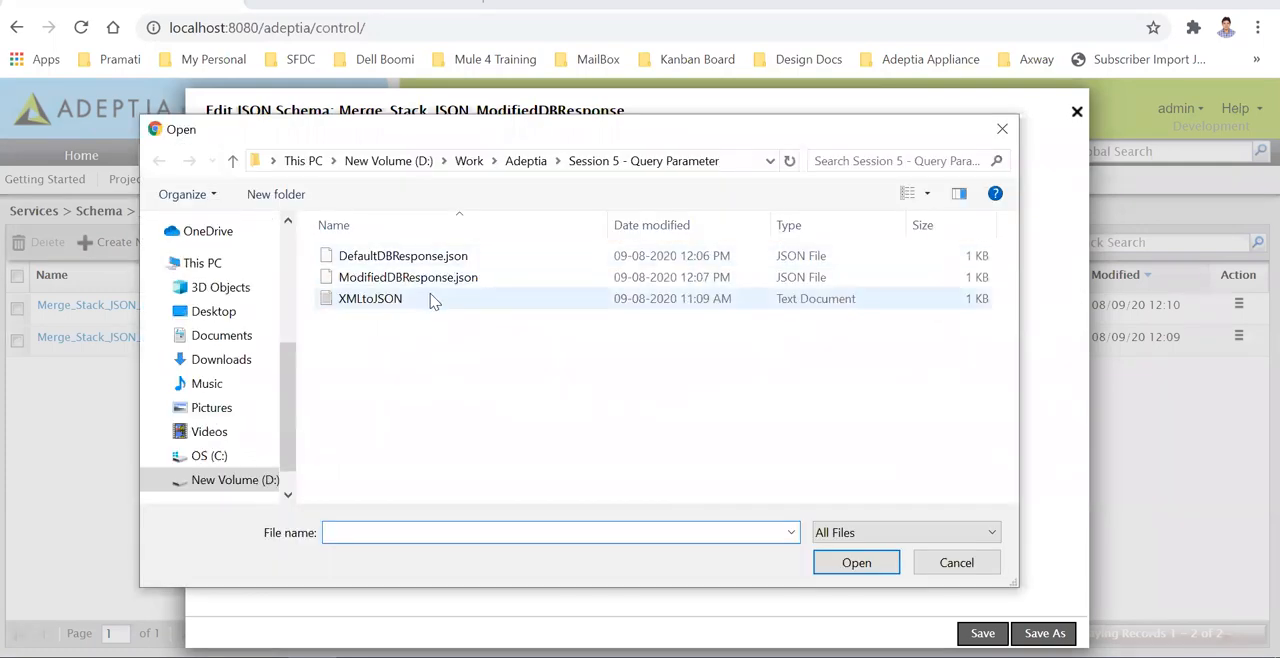
click(424, 284)
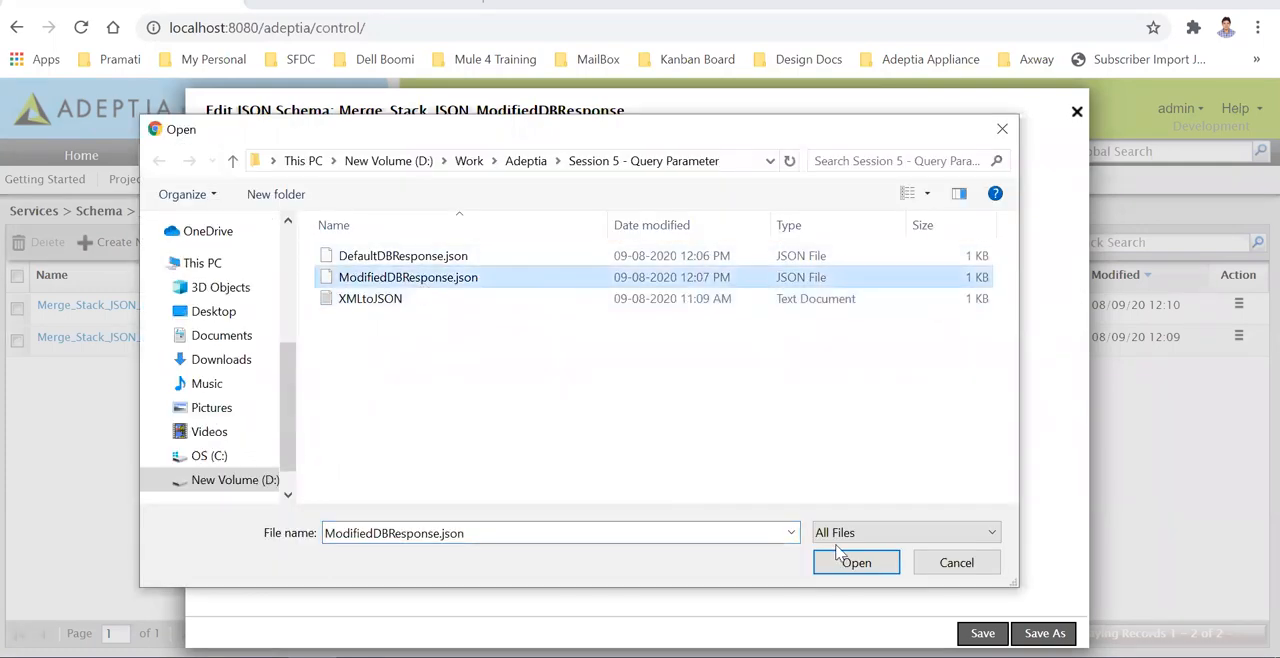
click(958, 563)
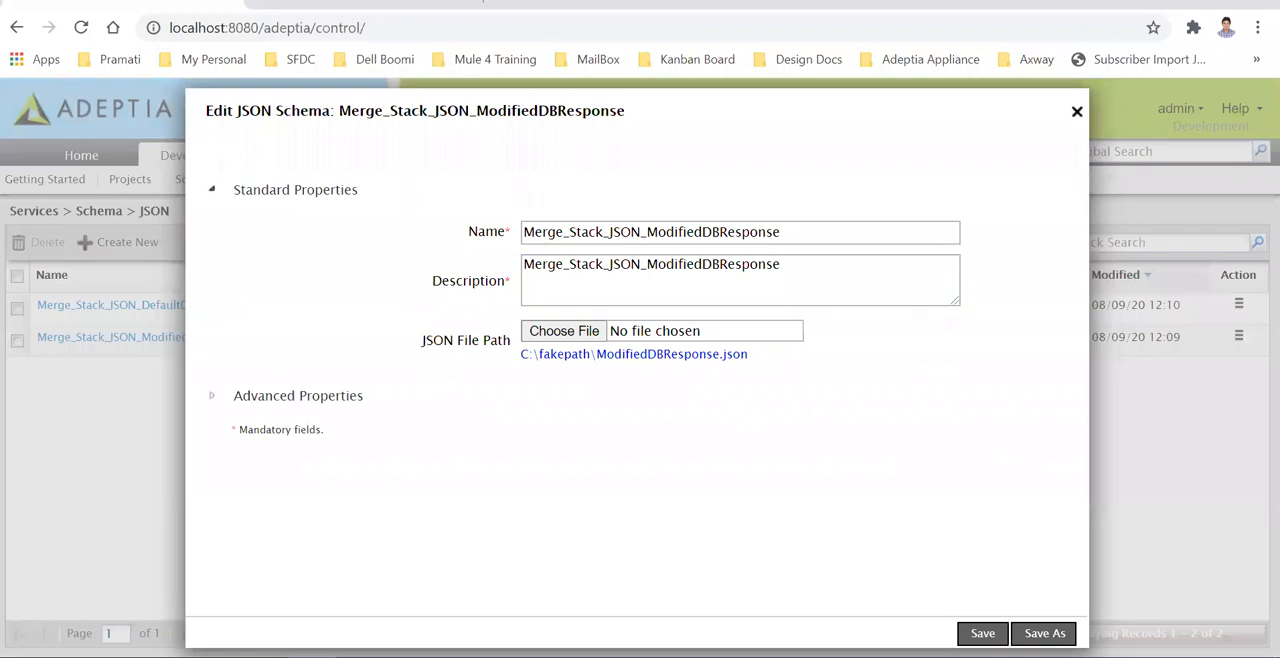
click(1077, 113)
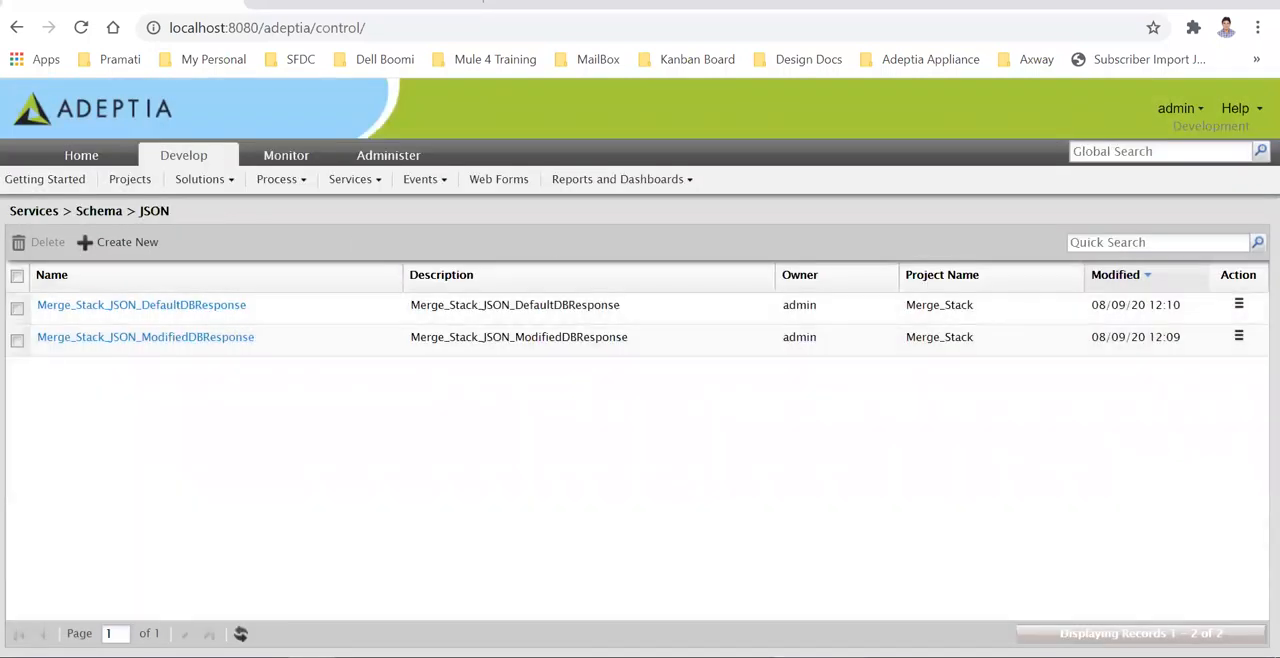
click(955, 590)
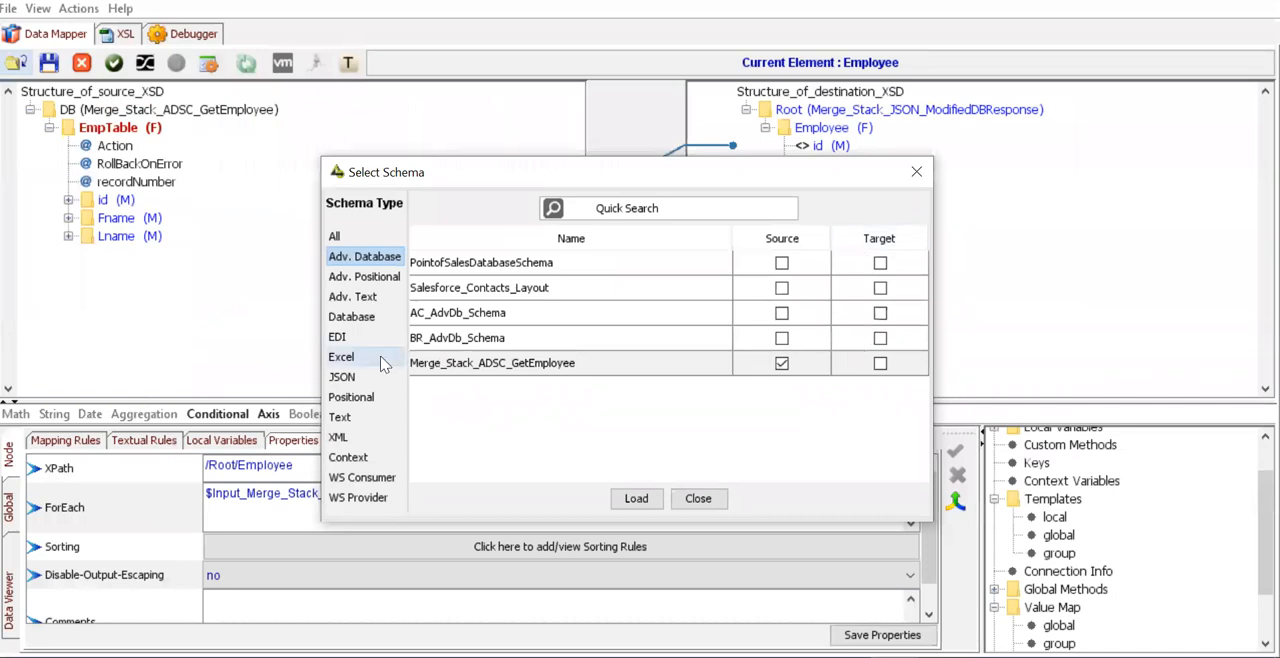
- Mark the JSON schema Merge_Stack_JSON_ModifiedDBResponse as the target and close the schema selection without loading it
click(345, 377)
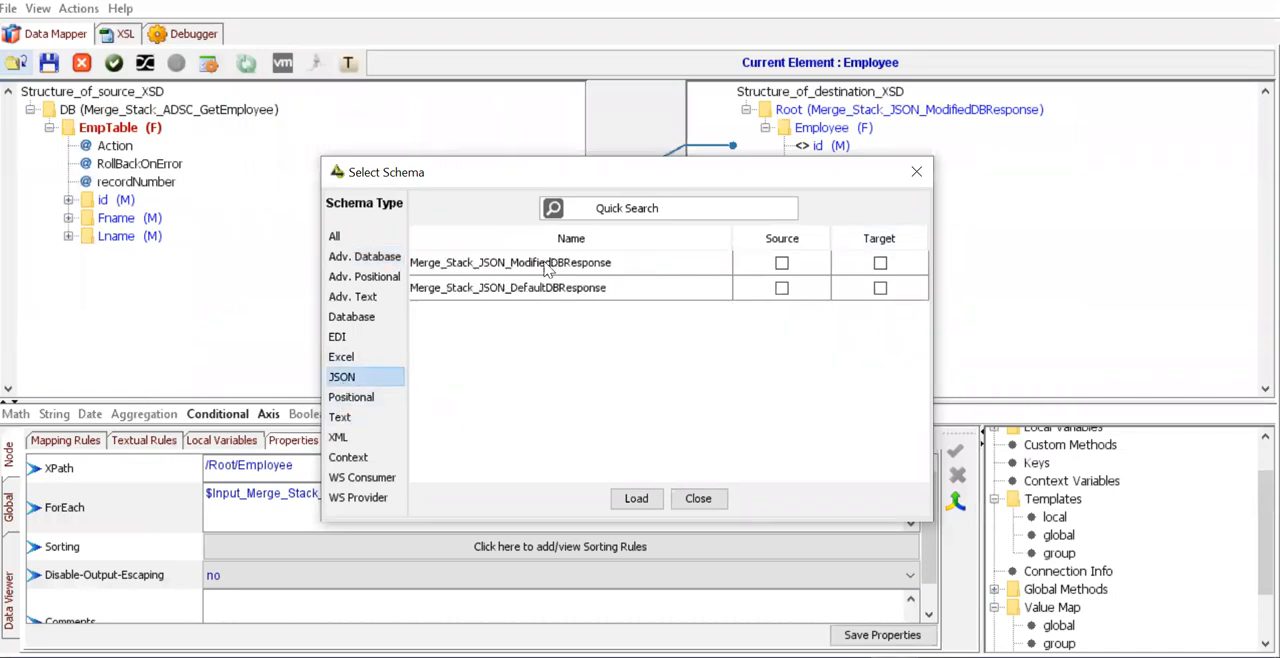
click(880, 264)
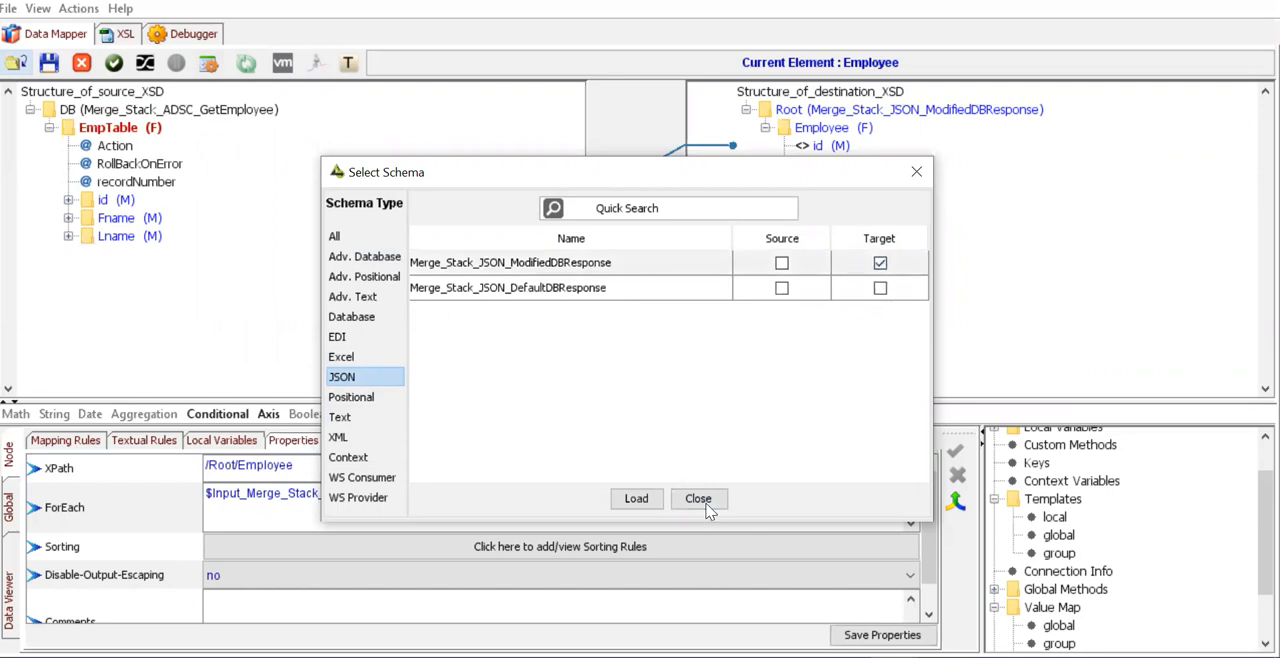
click(917, 172)
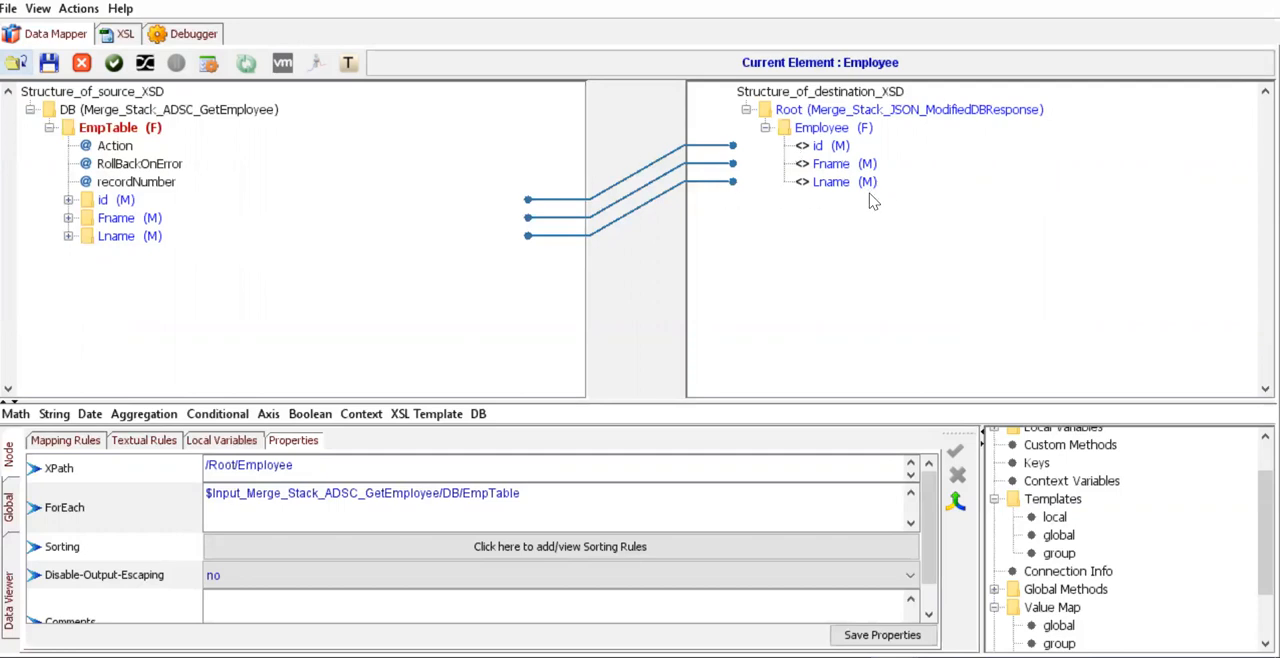
- Clear the destination Employee element's ForEach and refill it from the source EmpTable as $Input_Merge_Stack_ADSC_GetEmployee/DB/EmpTable
click(565, 499)
key(ctrl+a)
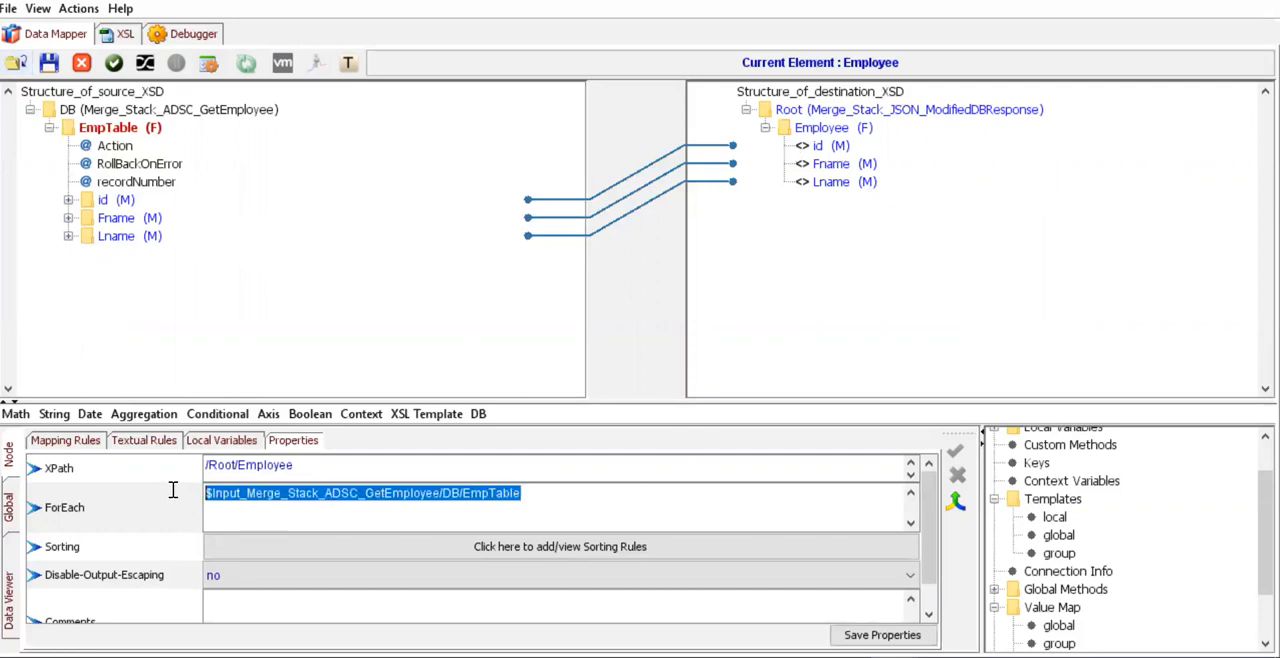
click(812, 131)
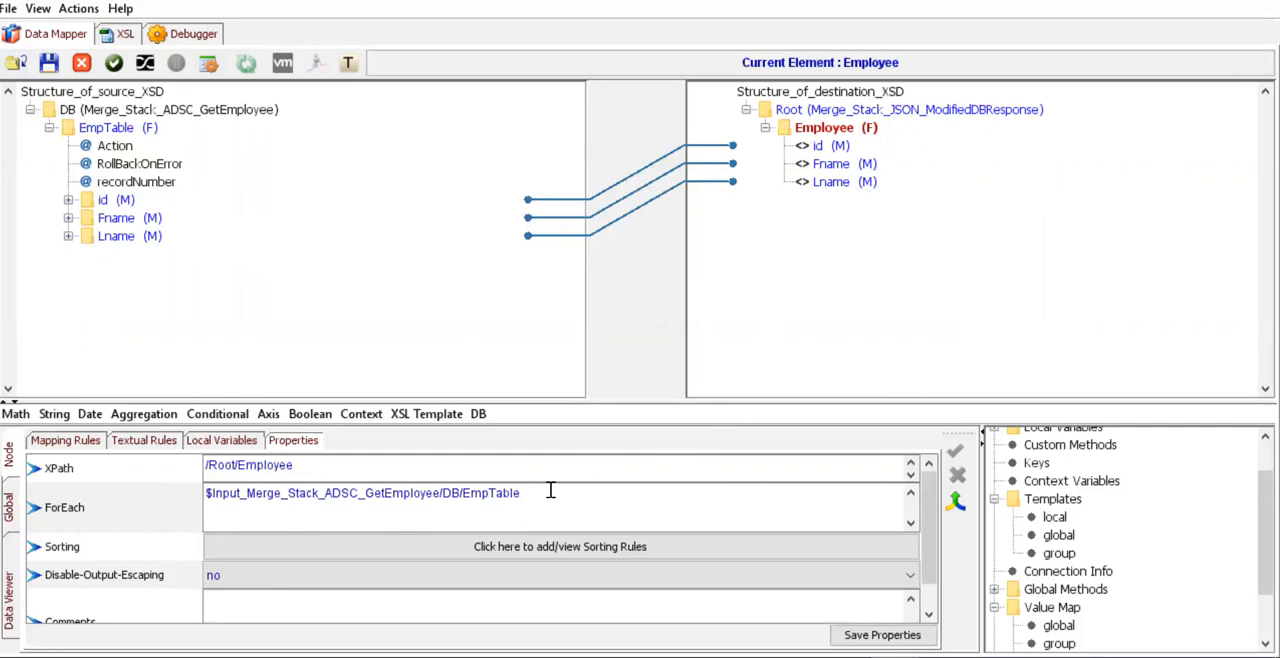
drag(550, 490, 205, 492)
key(Delete)
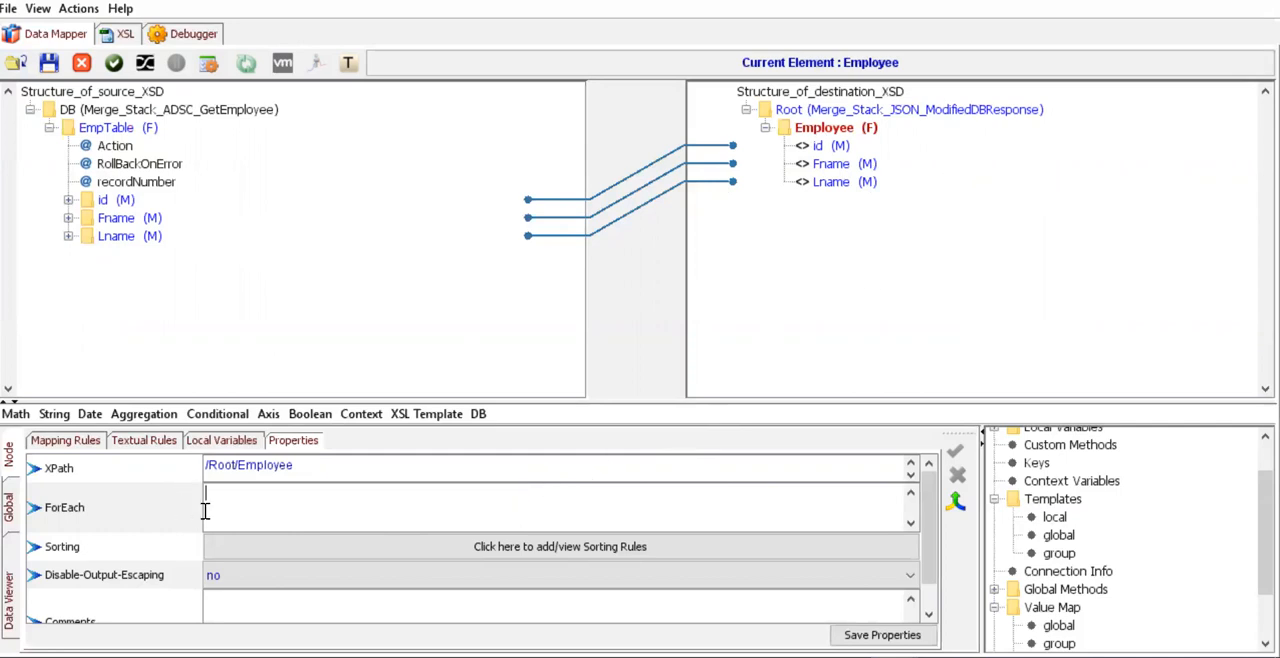
click(120, 130)
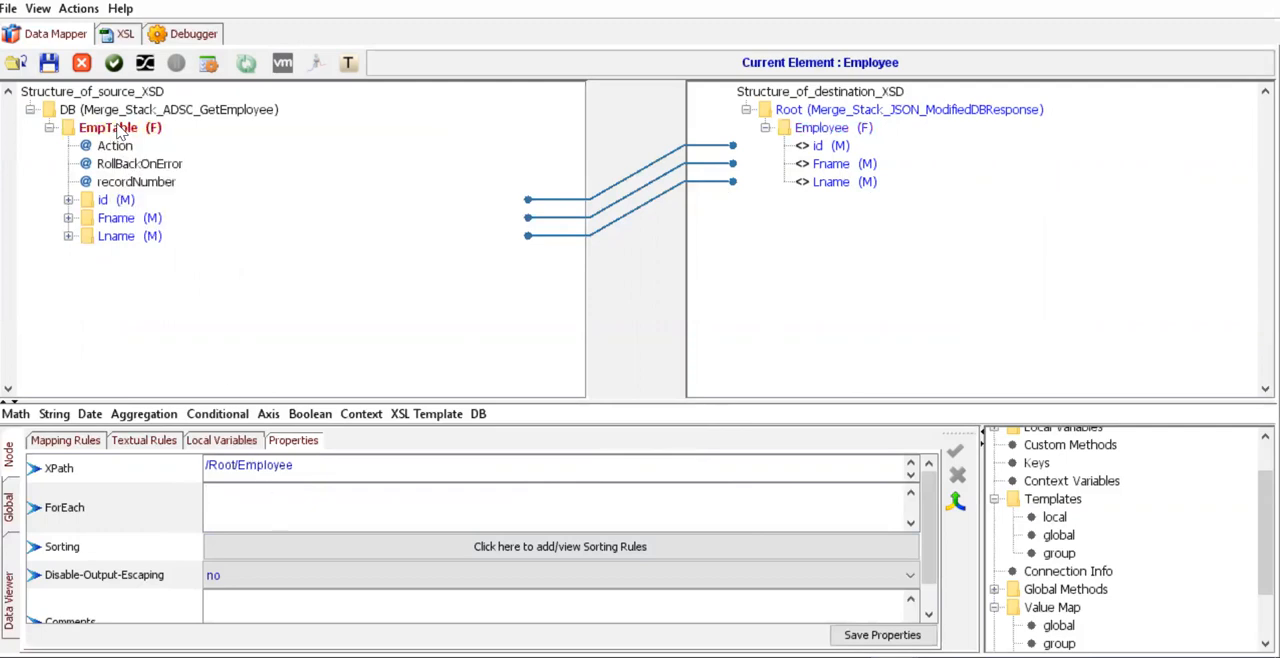
double_click(120, 130)
drag(522, 492, 202, 495)
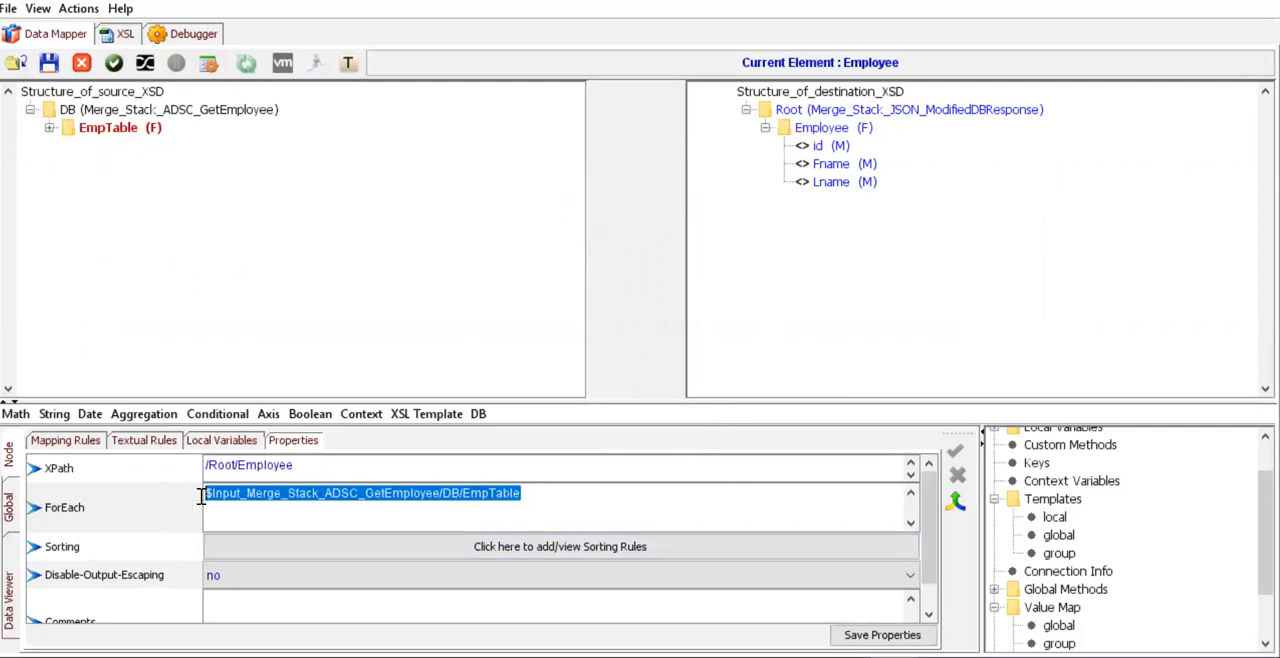
click(49, 128)
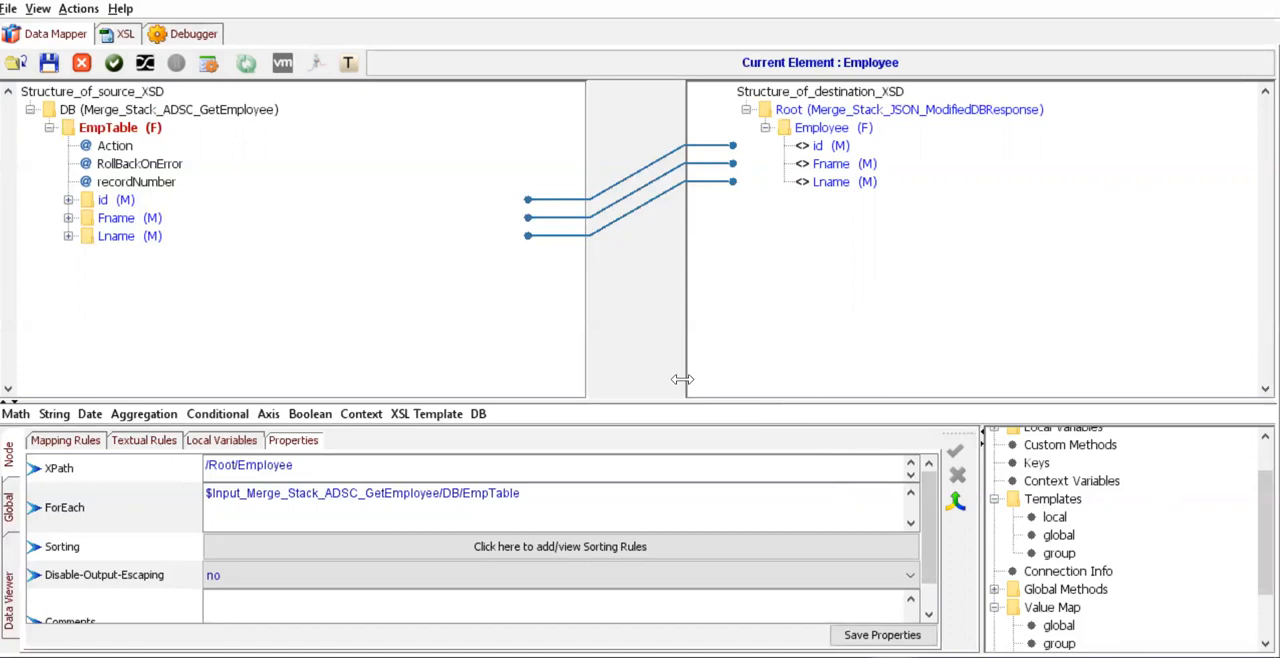
- Switch to the Process Designer and inspect the properties of the XMLToJSON Using DataMapper activity
key(alt+Tab)
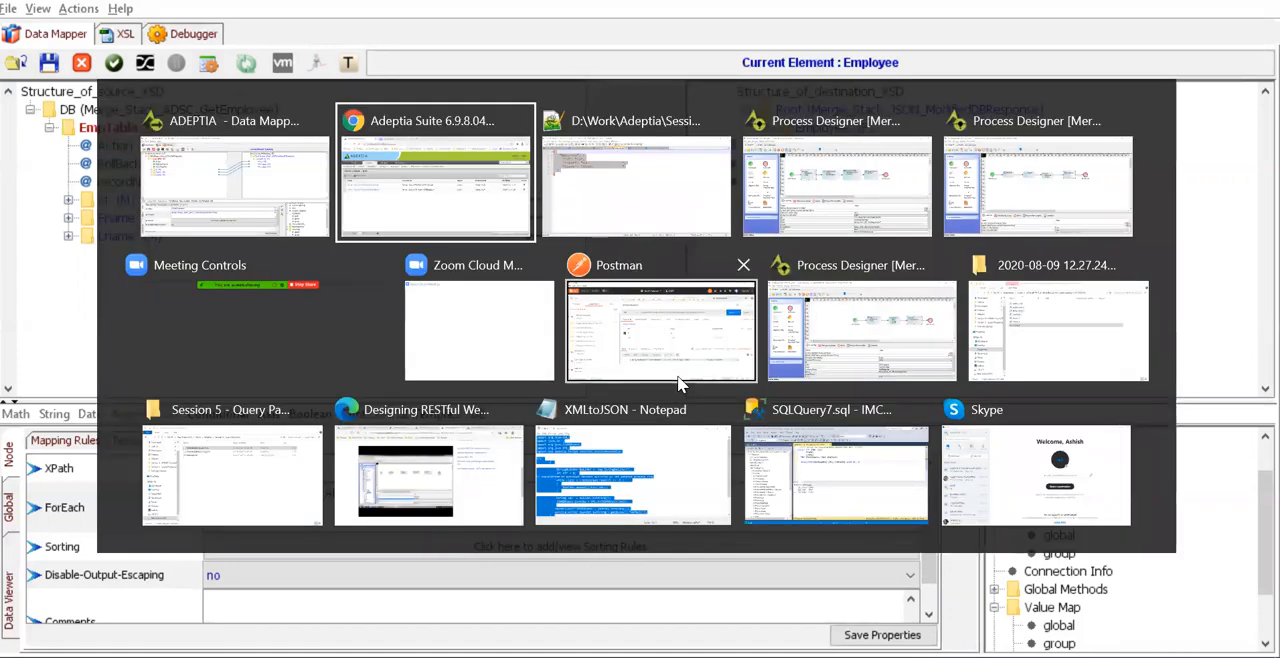
key(Tab)
key(Tab)
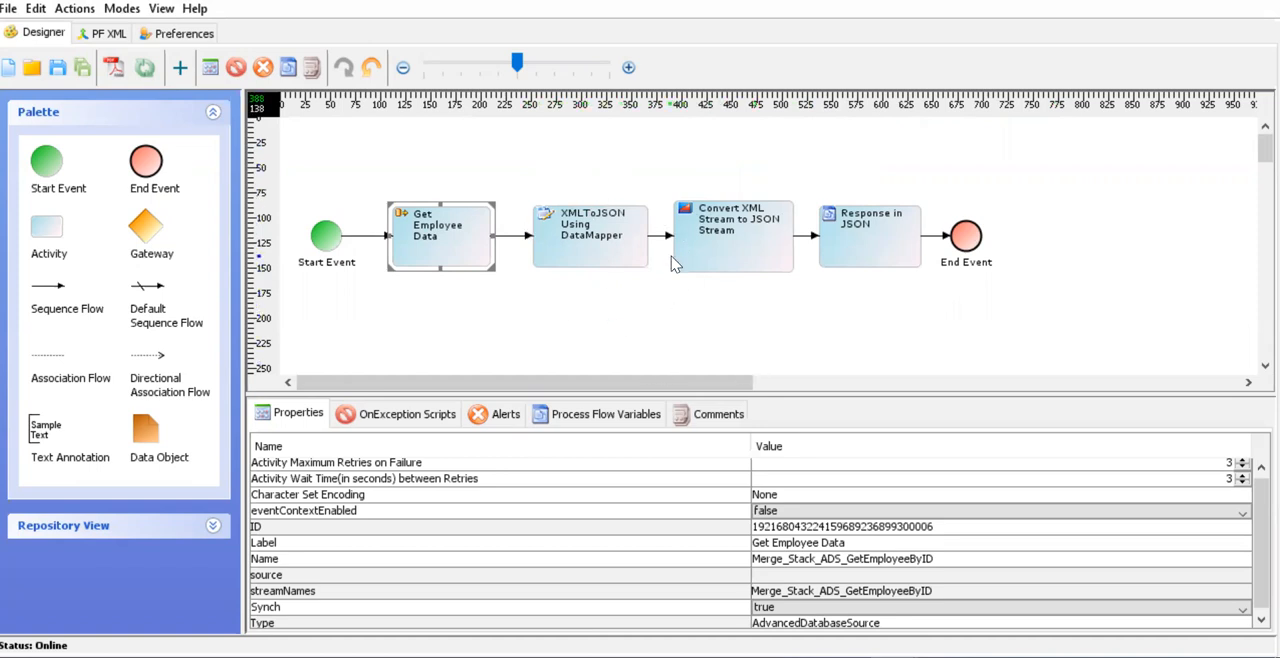
click(617, 256)
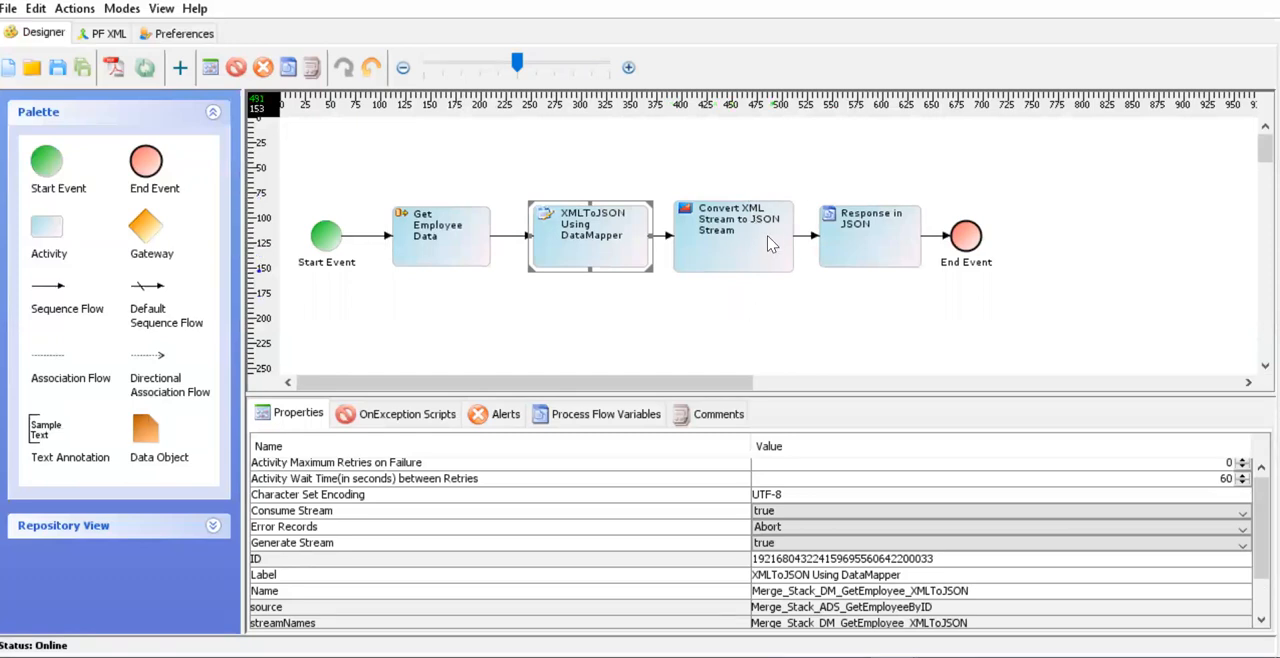
- Examine the Convert XML Stream to JSON Stream activity's properties and its available Transformer options
click(757, 265)
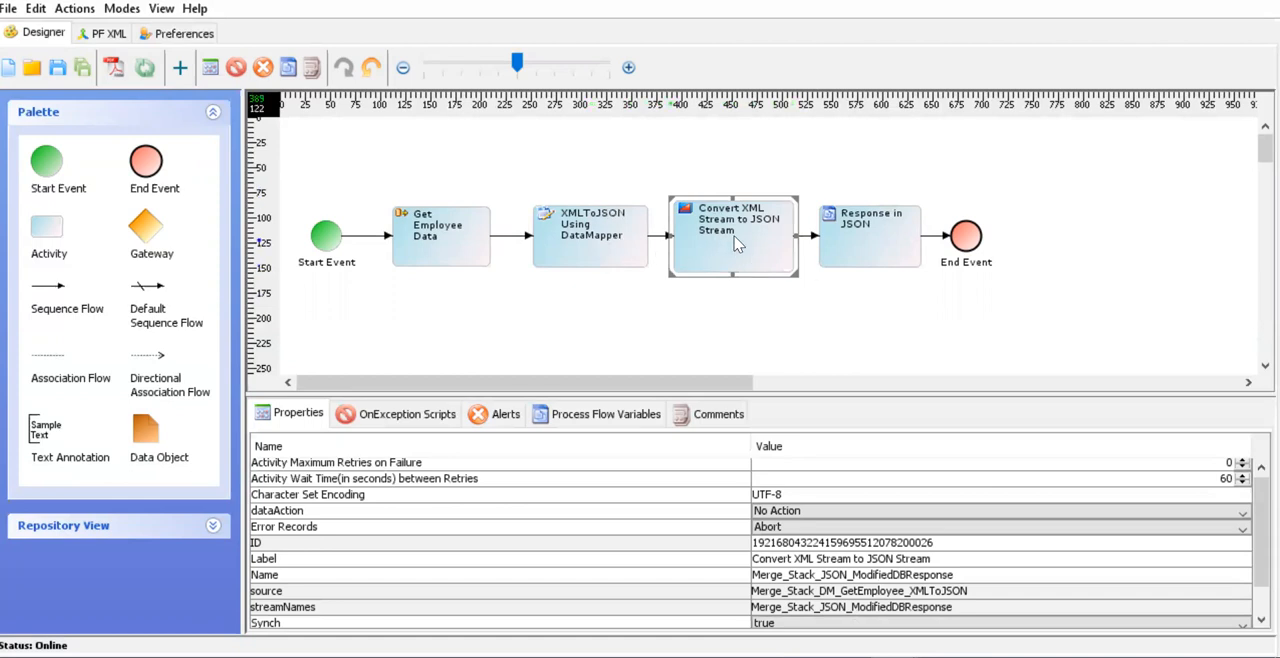
scroll(855, 528, down, 2)
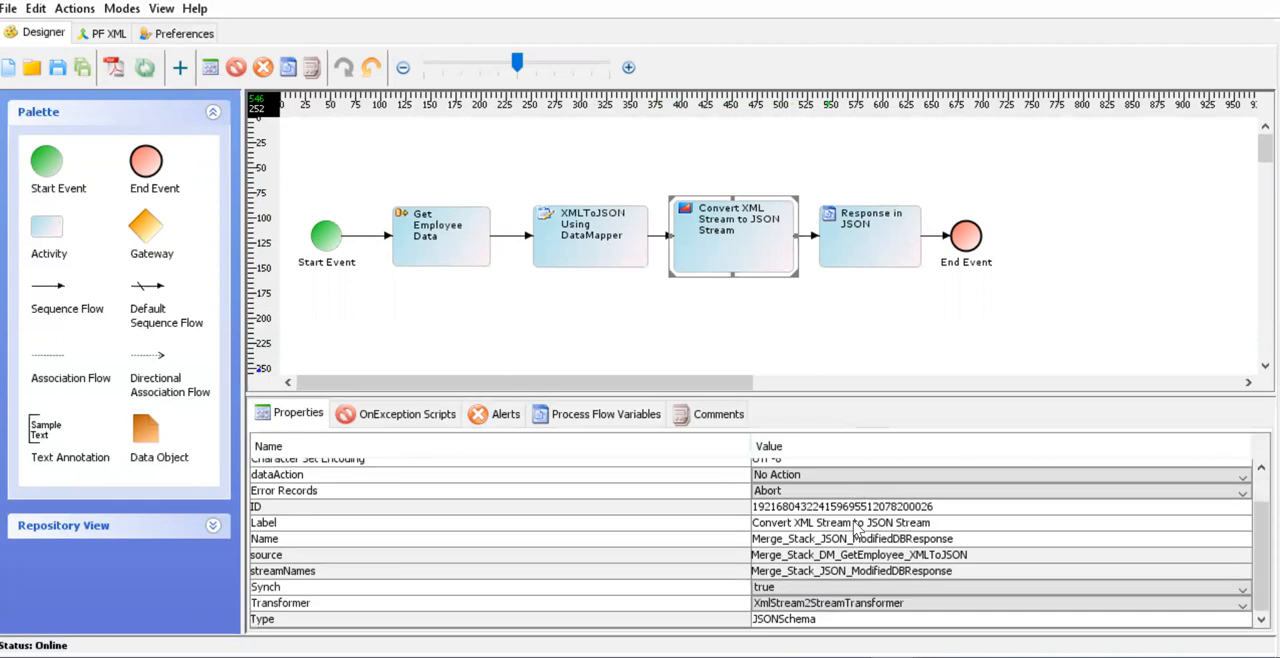
click(800, 605)
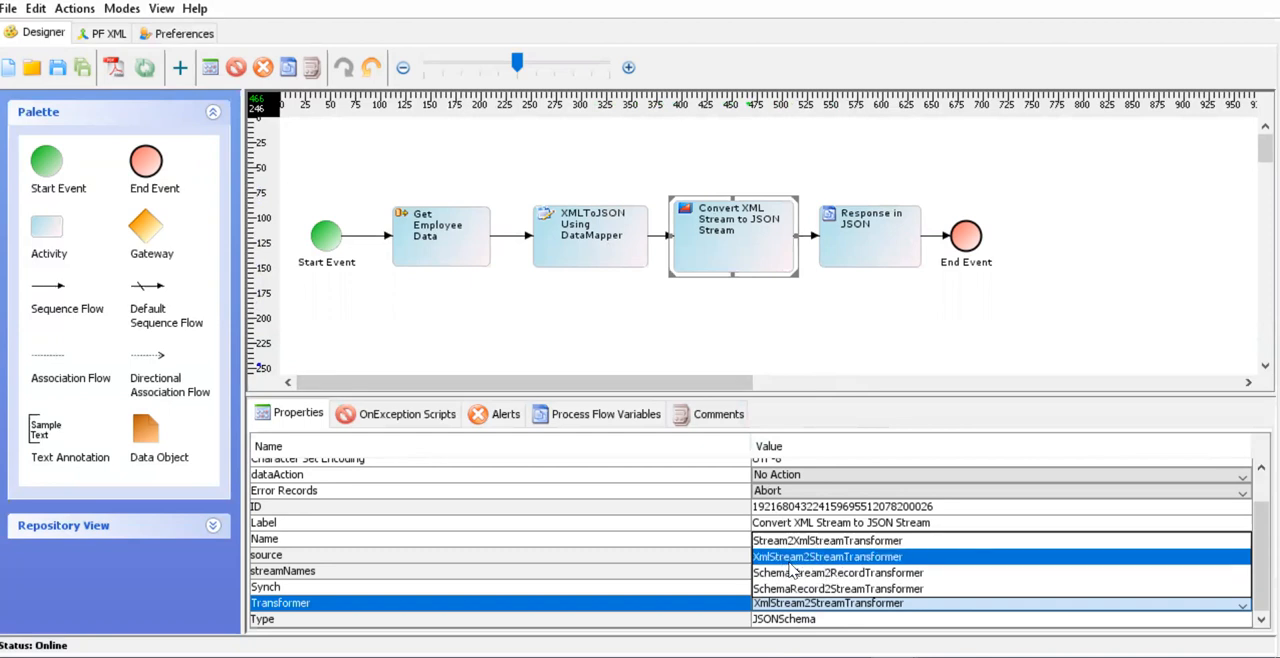
click(891, 321)
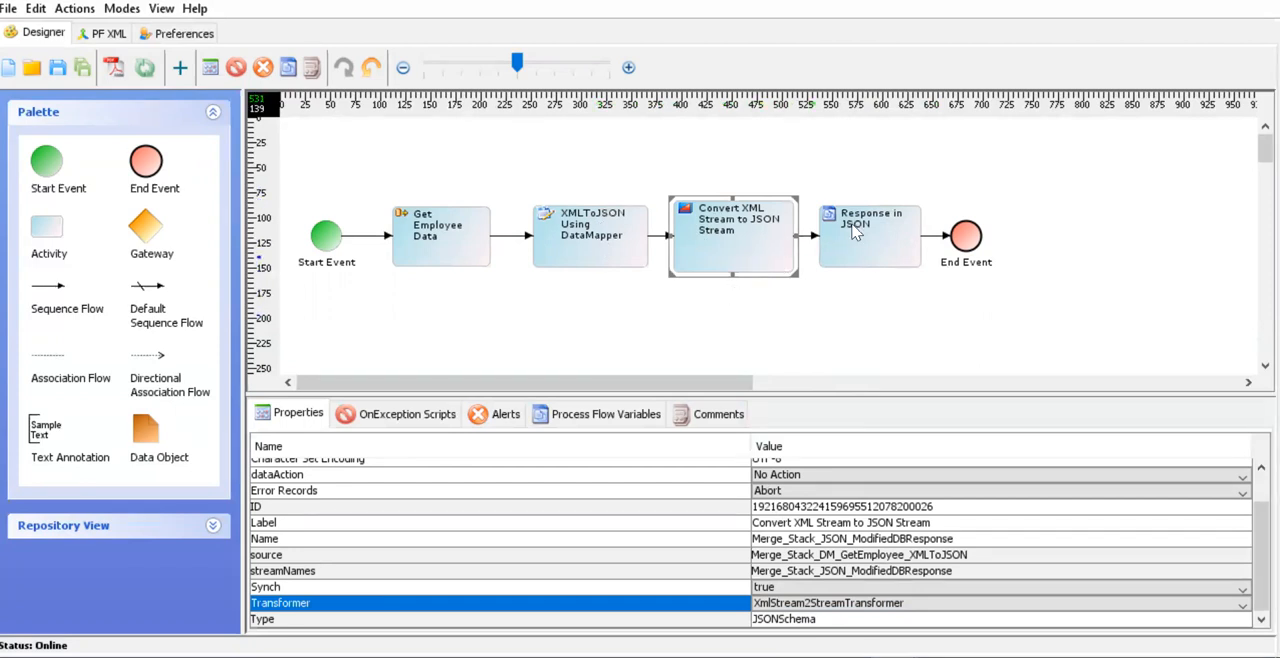
- Inspect the source and parameterName properties of the Response in JSON activity
click(881, 250)
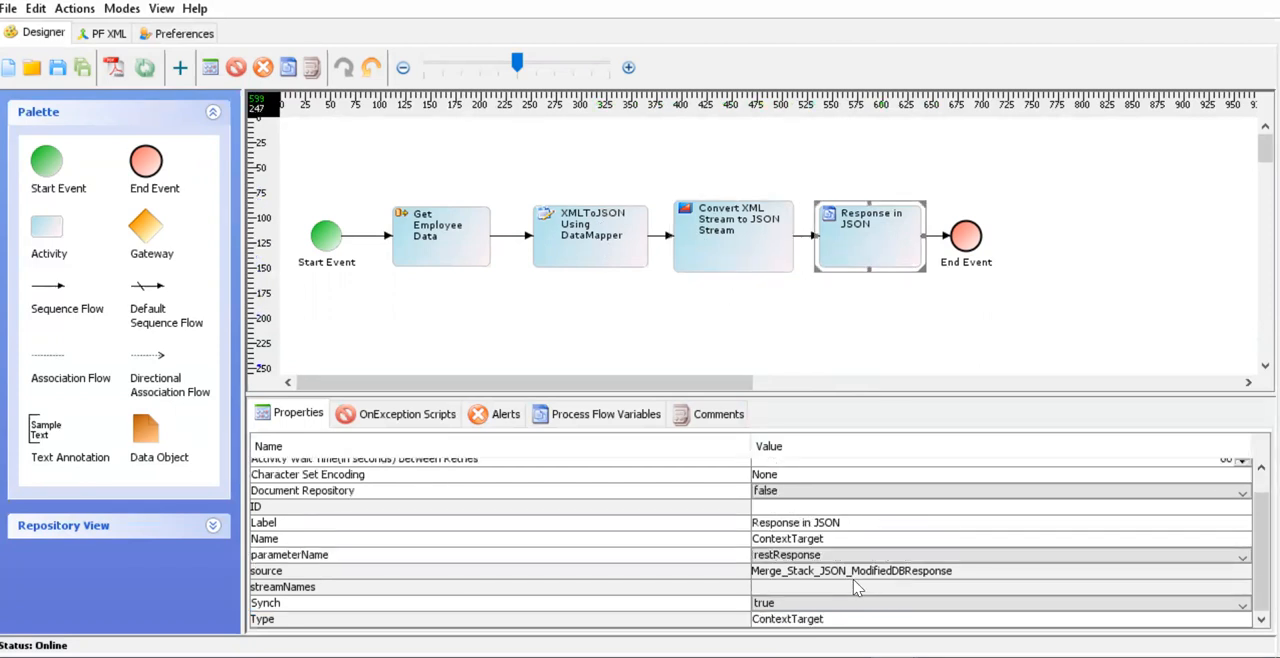
click(837, 554)
double_click(827, 554)
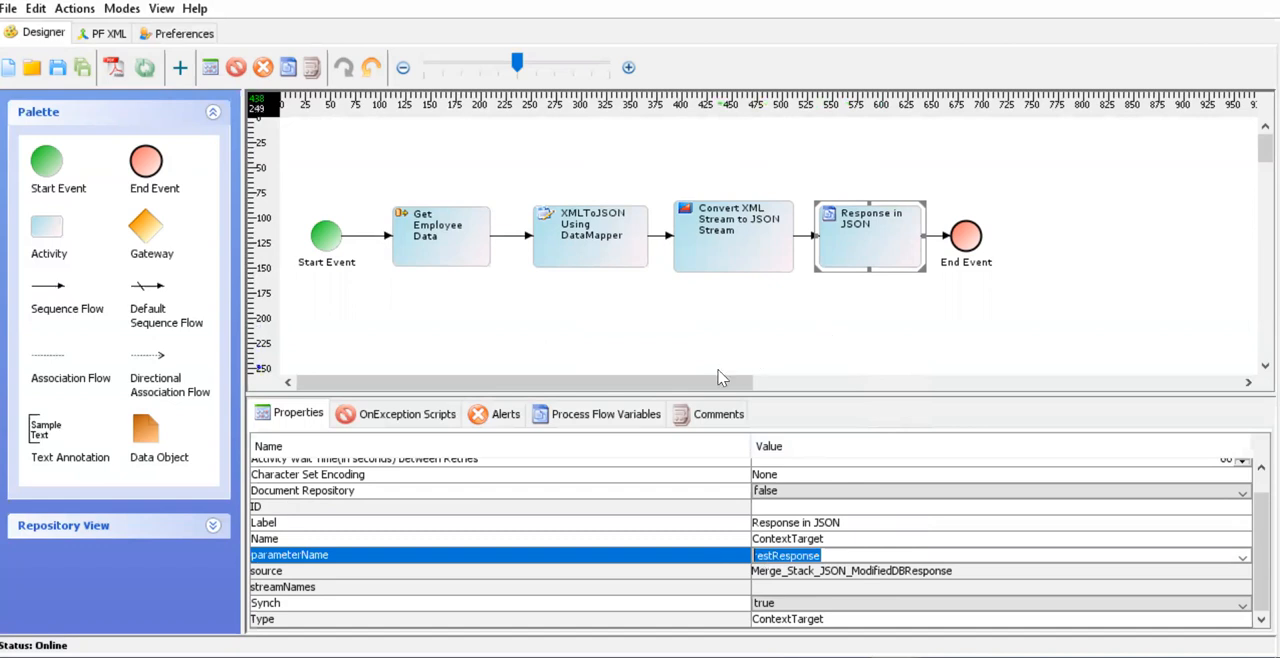
drag(723, 378, 579, 392)
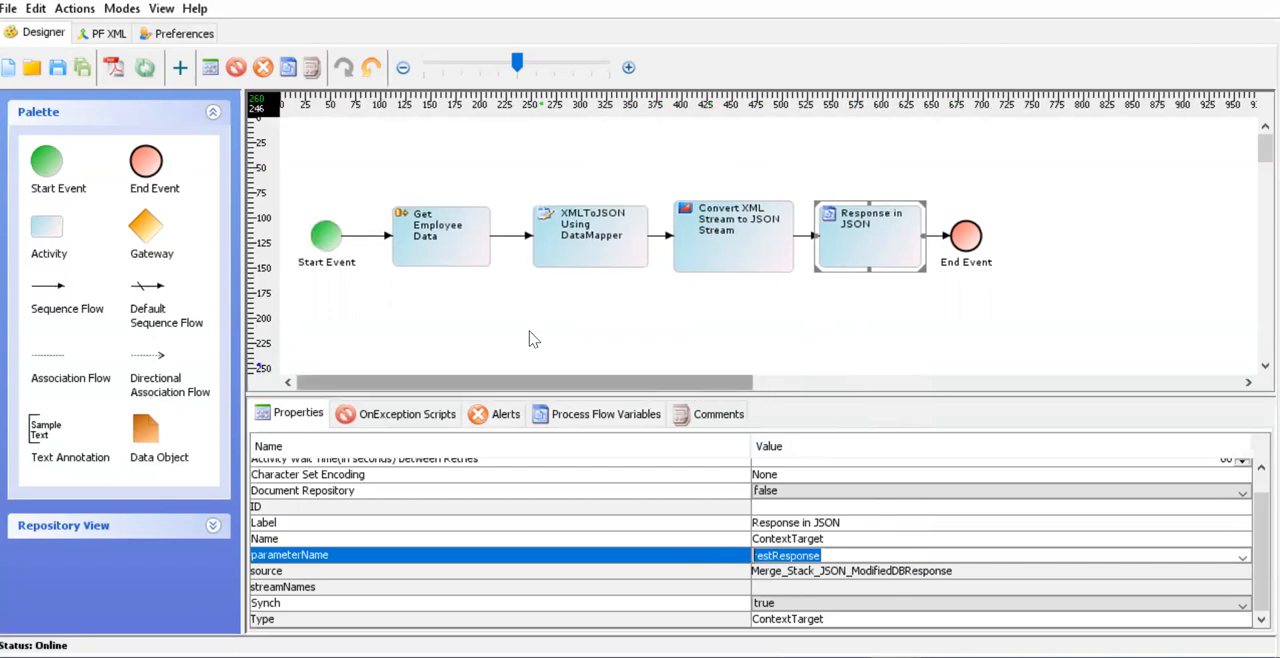
- Review the Error Records options of the XMLToJSON Using DataMapper and Convert XML Stream to JSON Stream activities
click(607, 246)
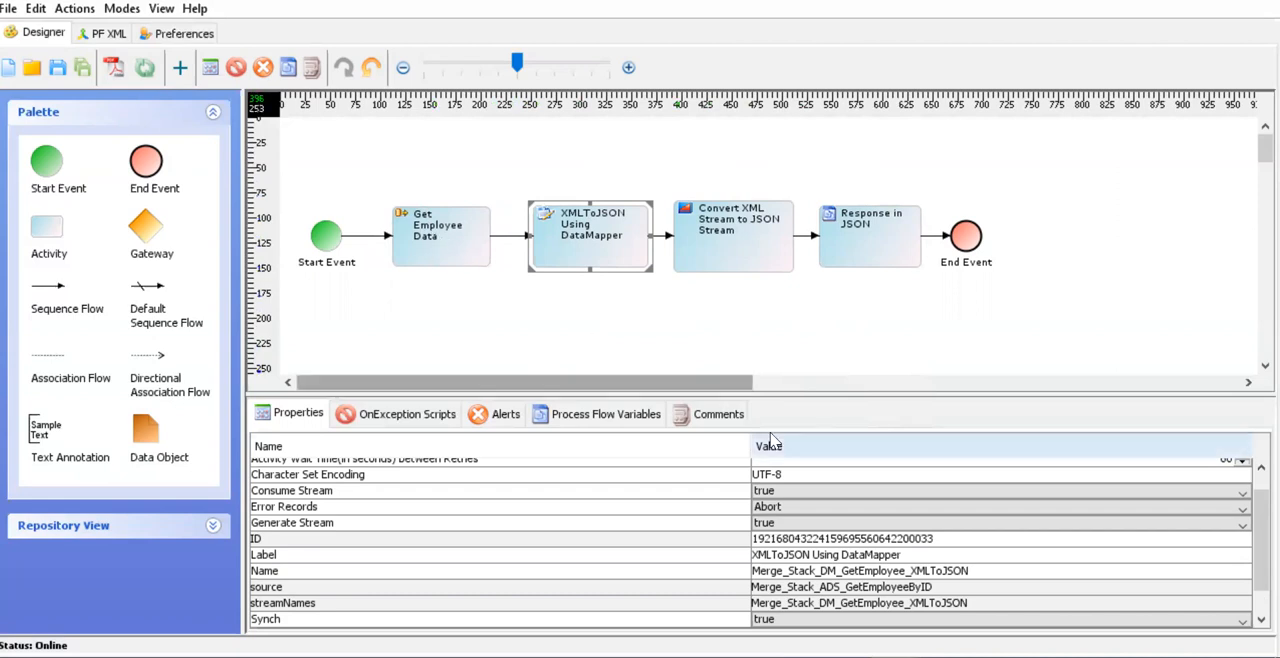
click(856, 507)
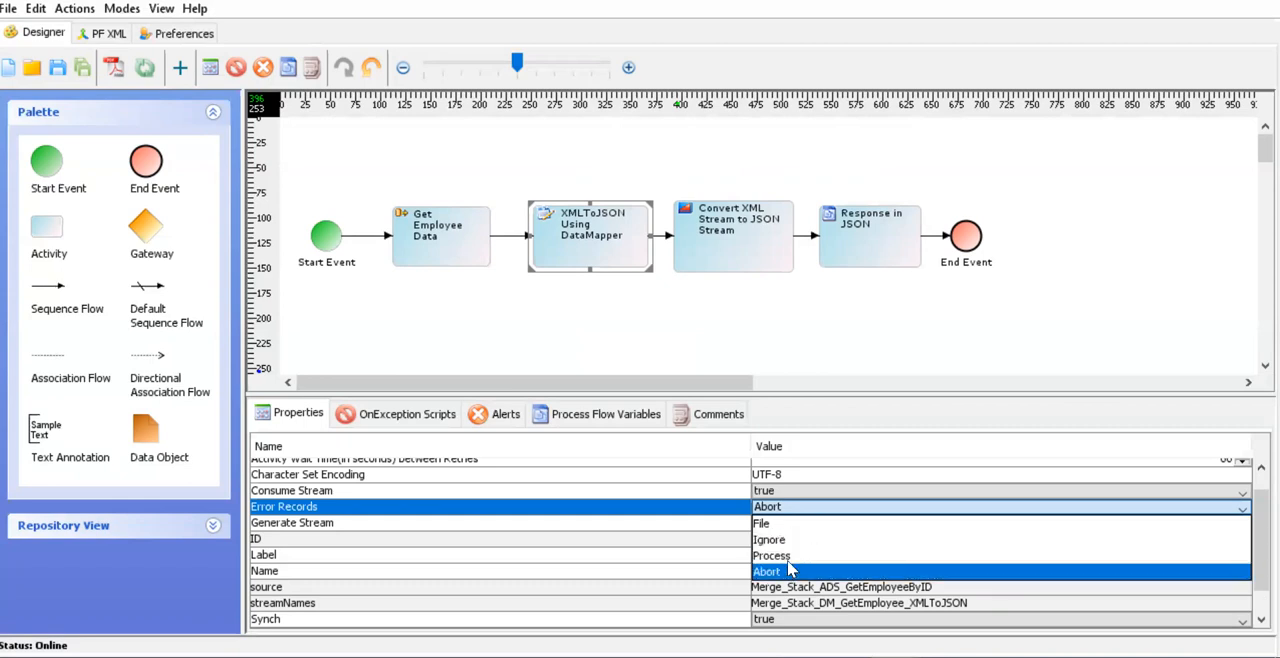
click(790, 335)
click(735, 250)
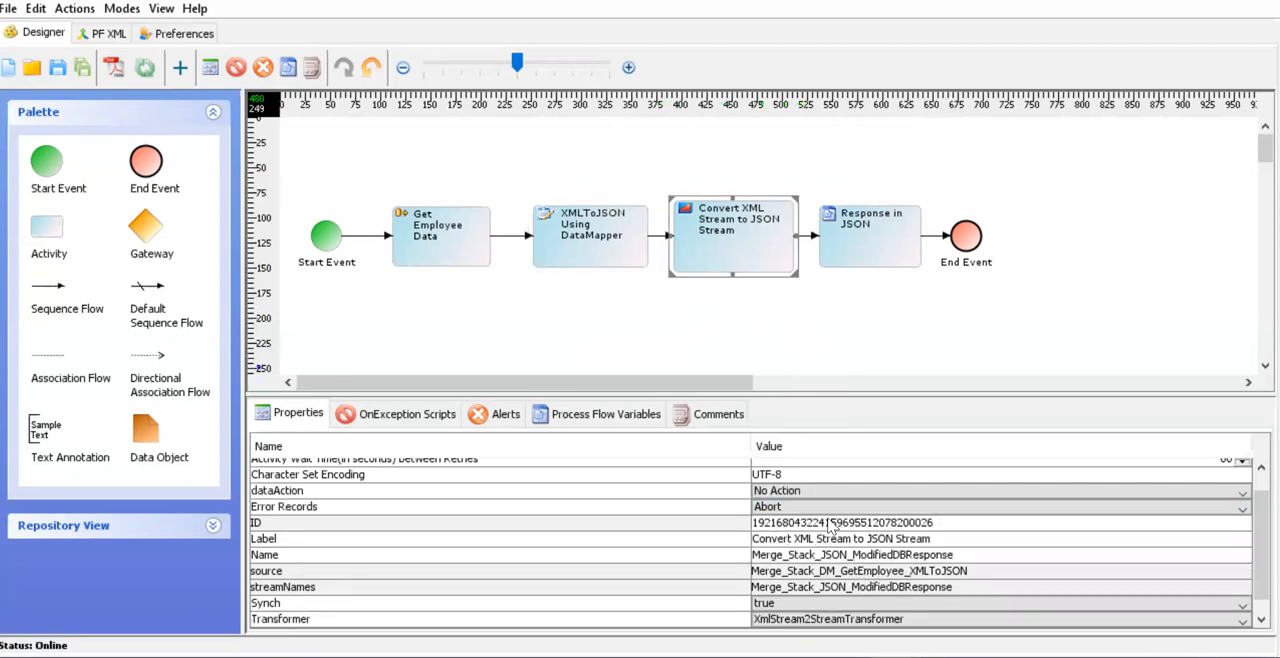
click(820, 508)
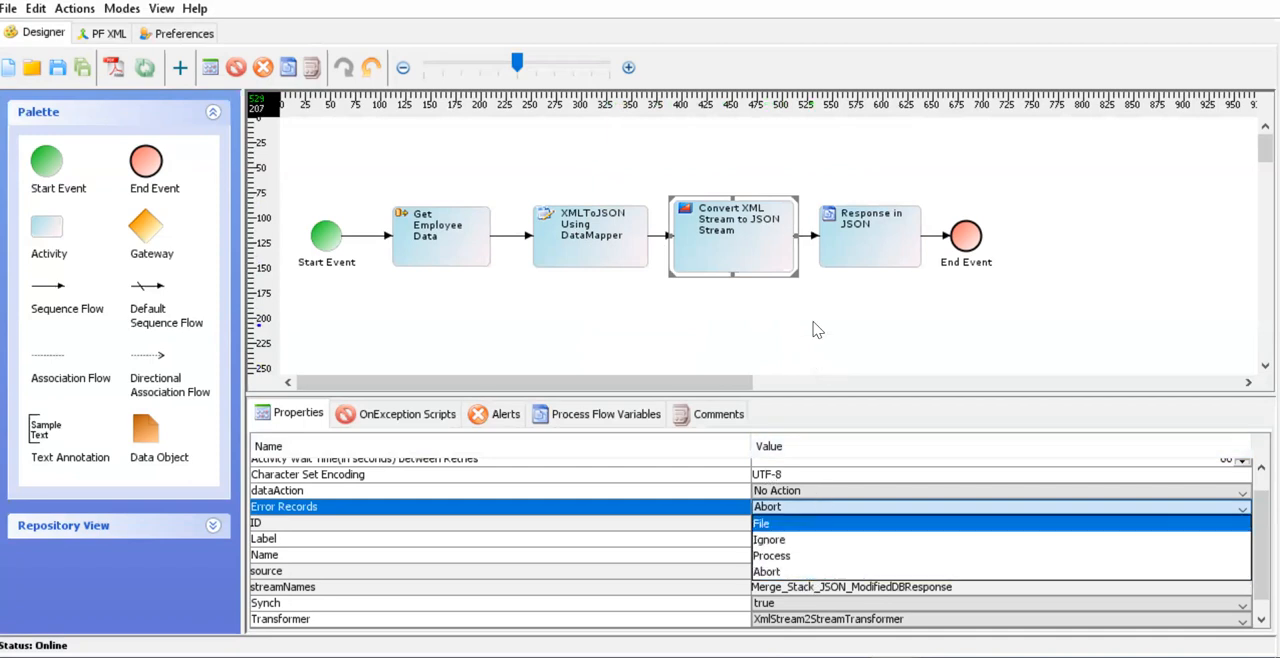
click(728, 384)
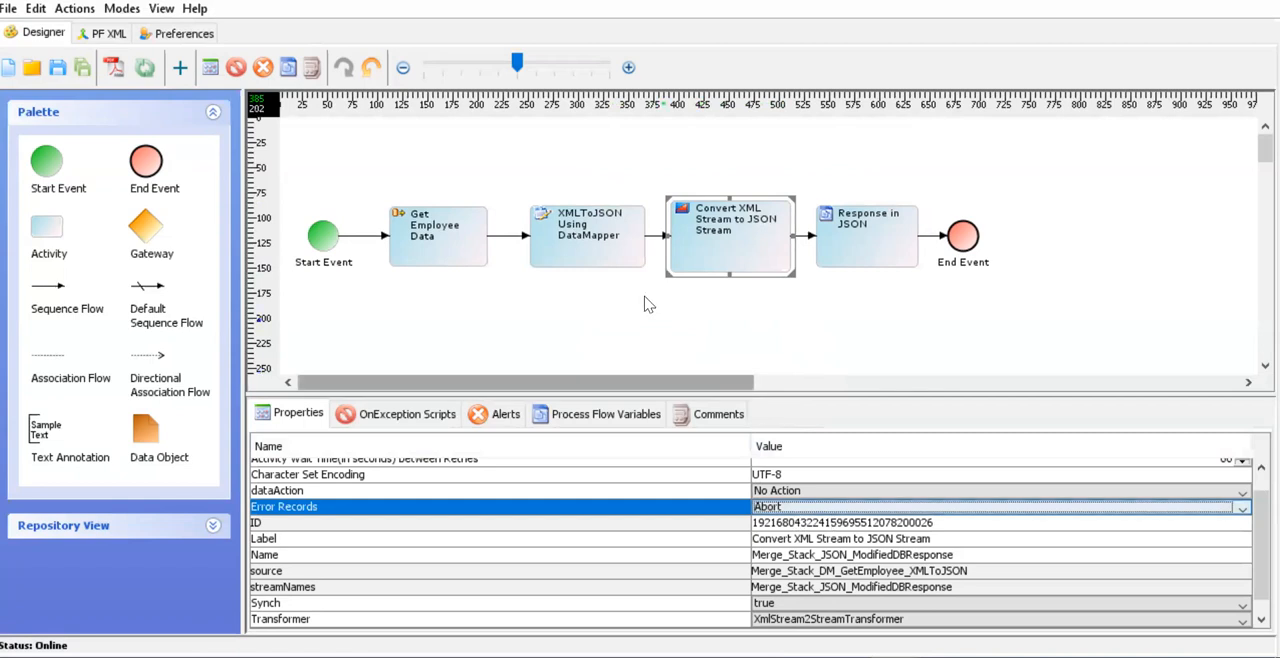
- Examine the Get Employee Data activity's properties, including its maximum retries on failure and the wait time between retries
click(614, 266)
click(470, 228)
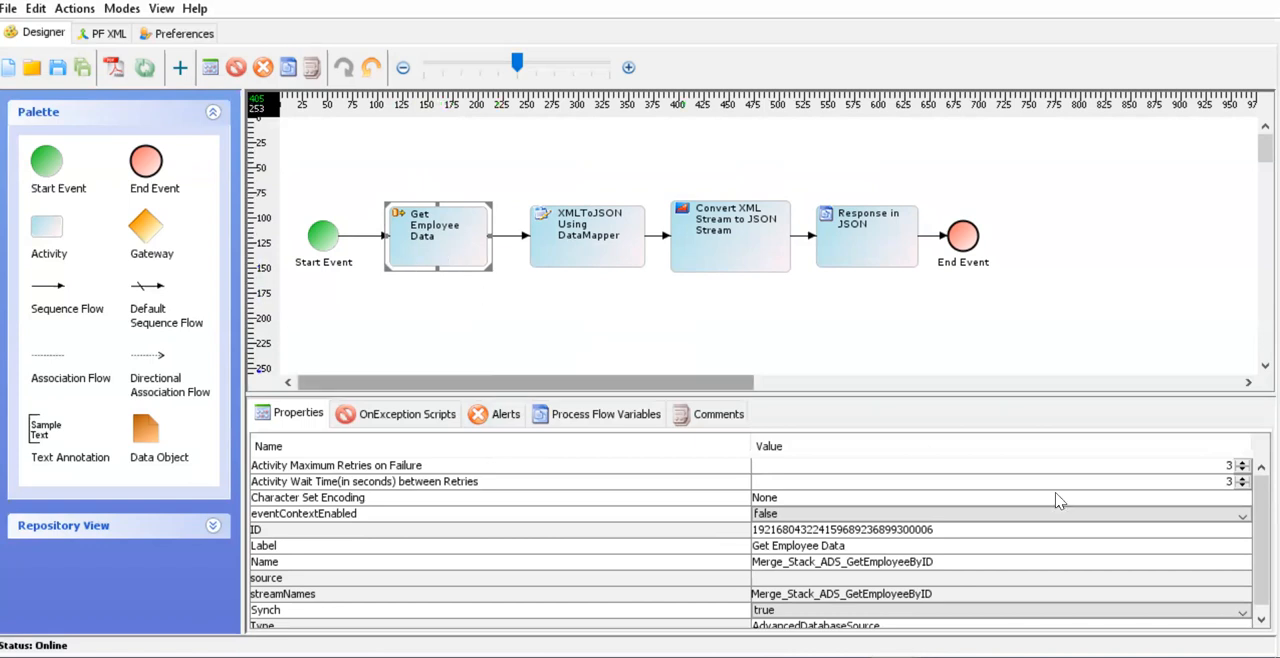
click(1220, 467)
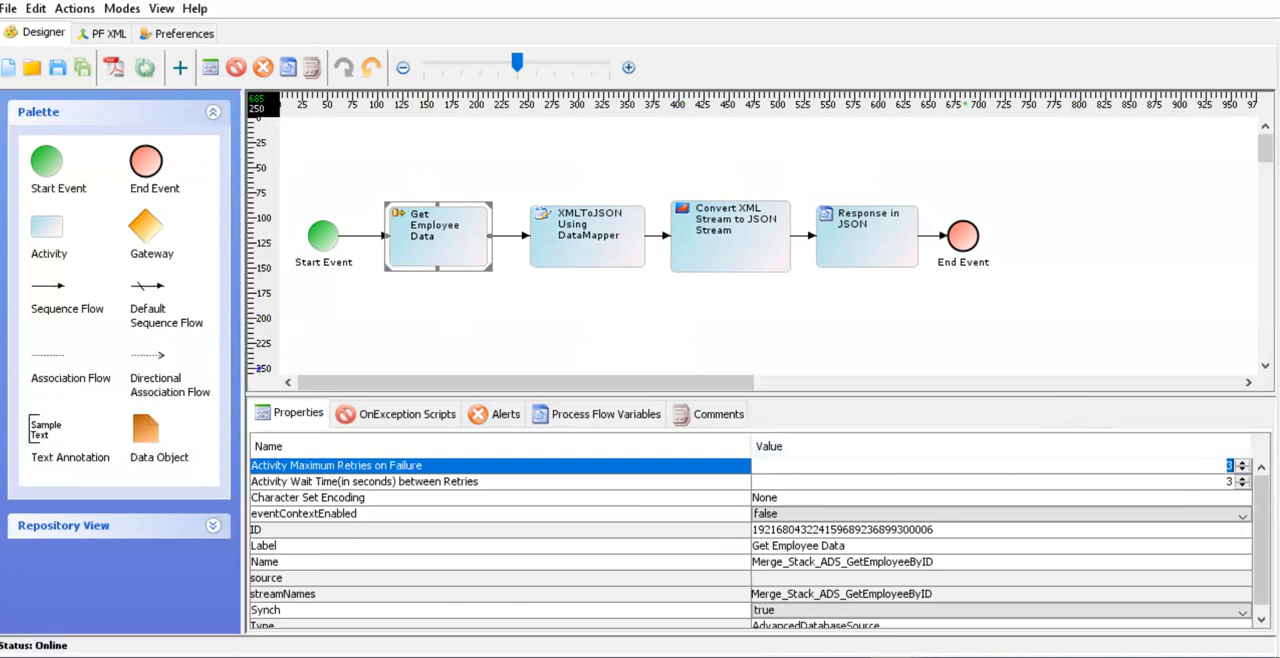
scroll(935, 546, down, 1)
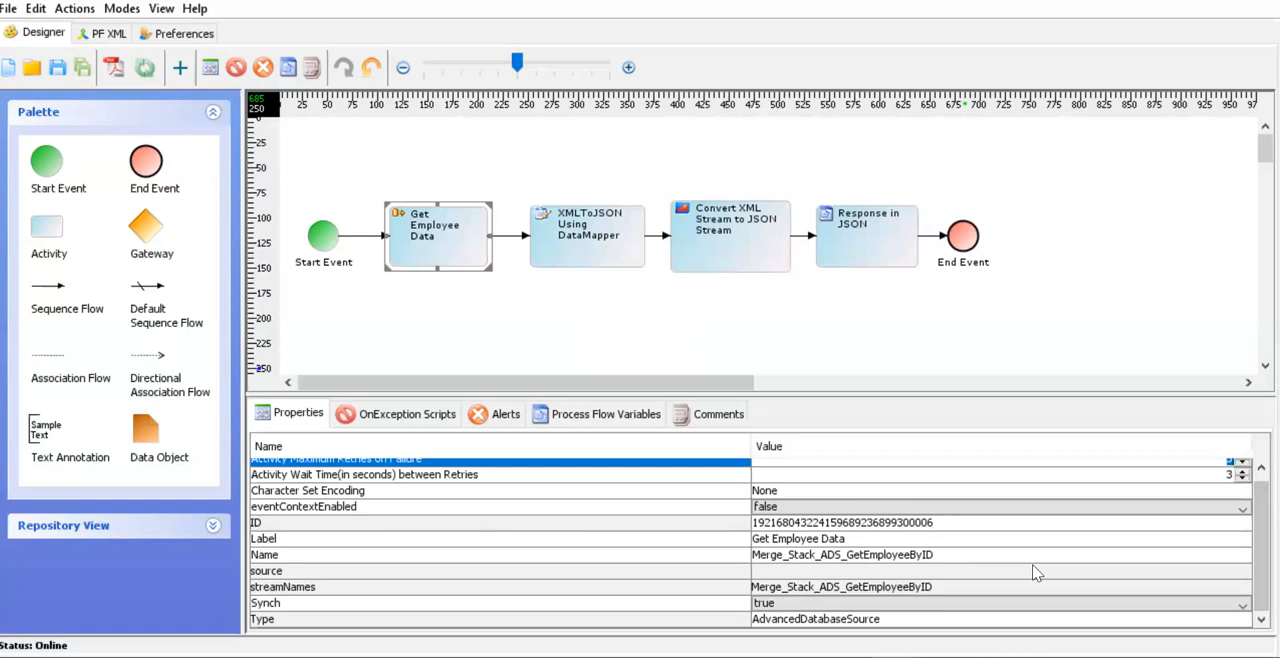
scroll(860, 570, up, 1)
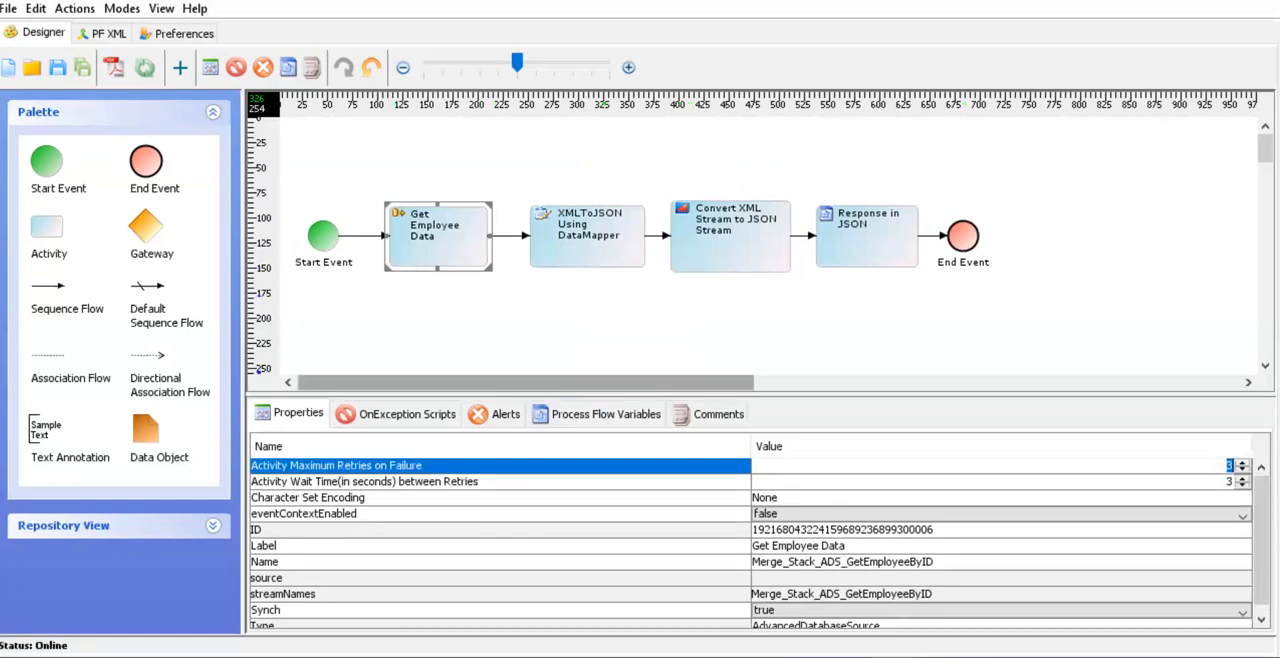
- Switch to Adeptia Suite in Chrome and open the Merge_Stack_WSP_GetEmployee_HeaderParam web service provider
mouse_move(312, 657)
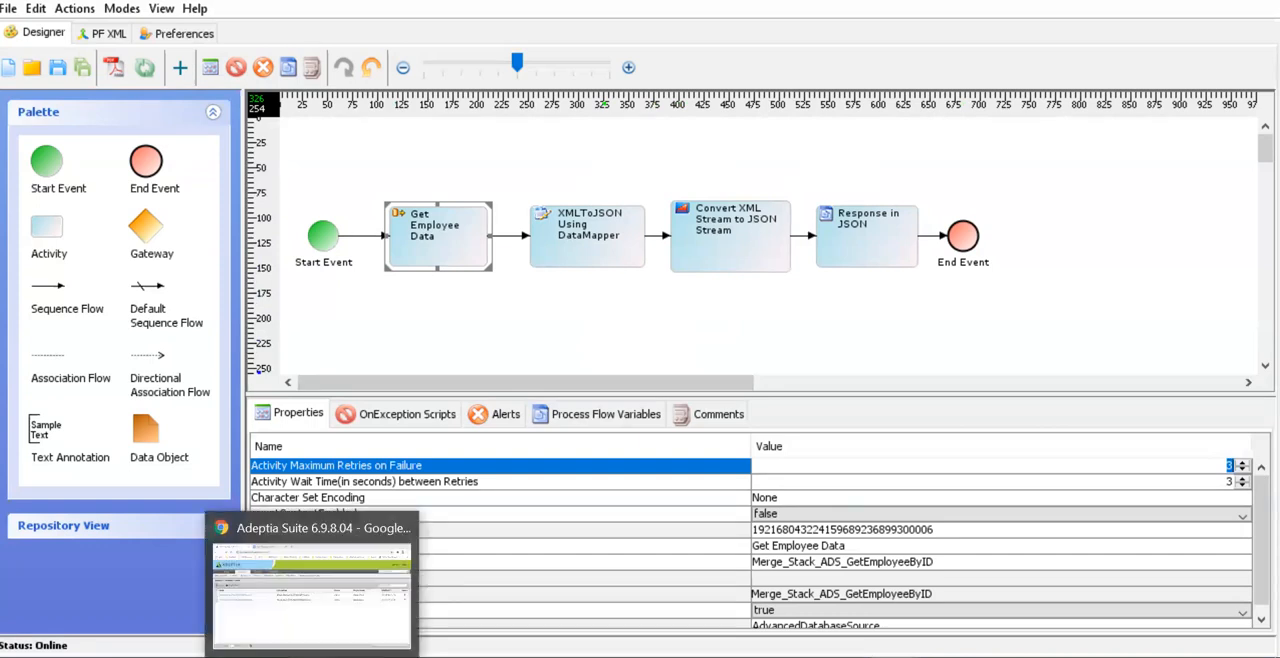
click(319, 621)
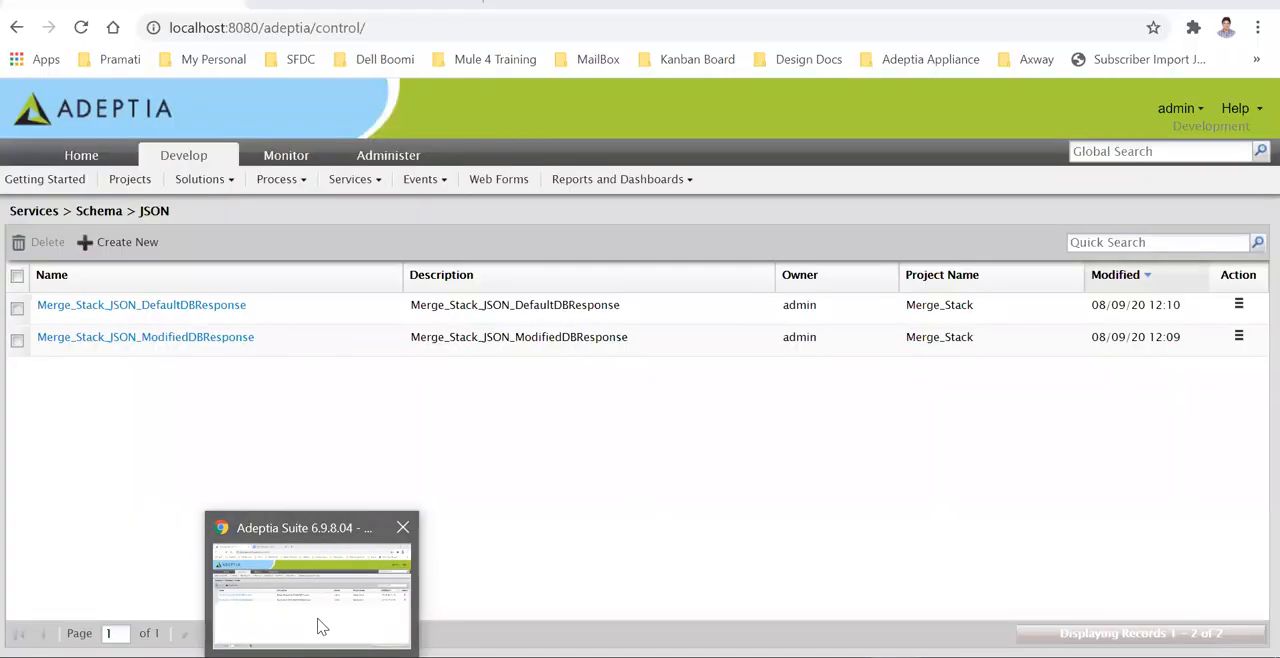
click(368, 183)
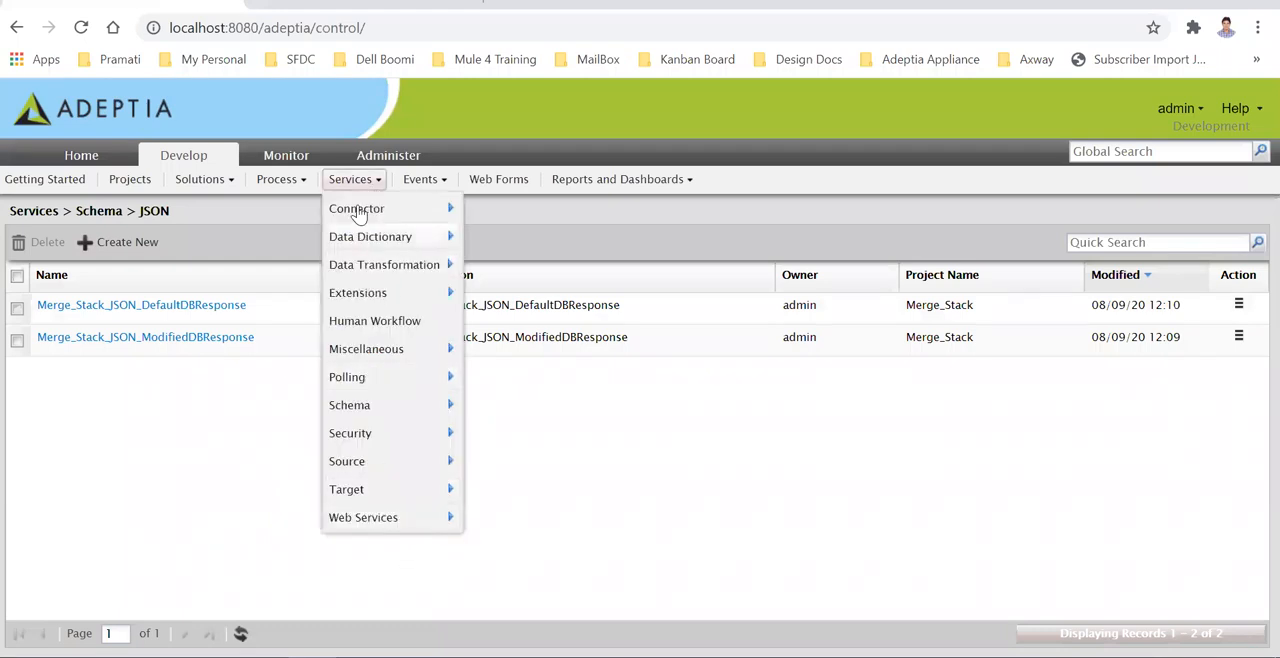
mouse_move(438, 531)
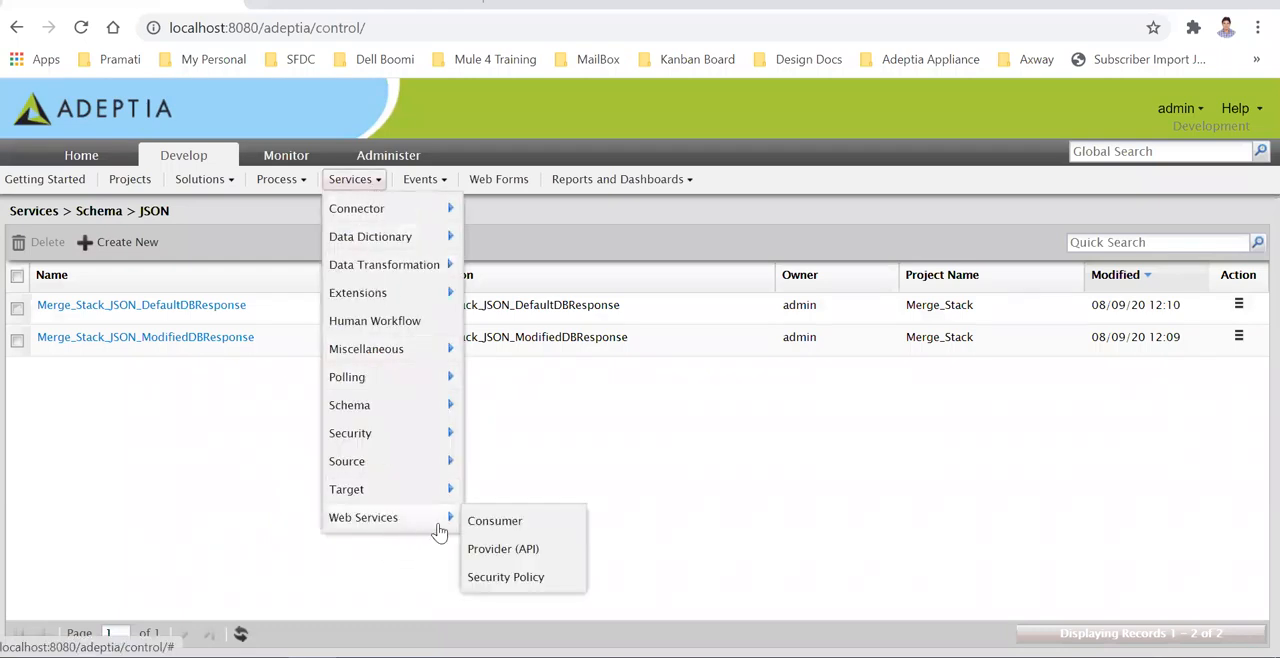
click(500, 549)
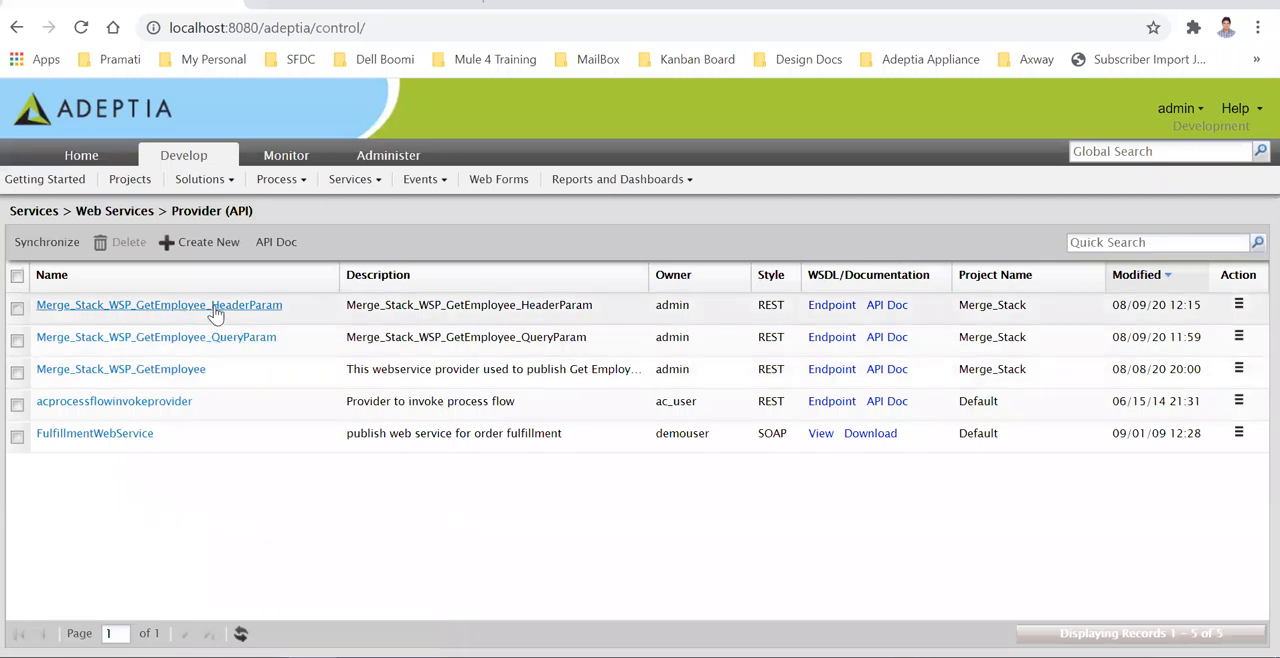
click(220, 310)
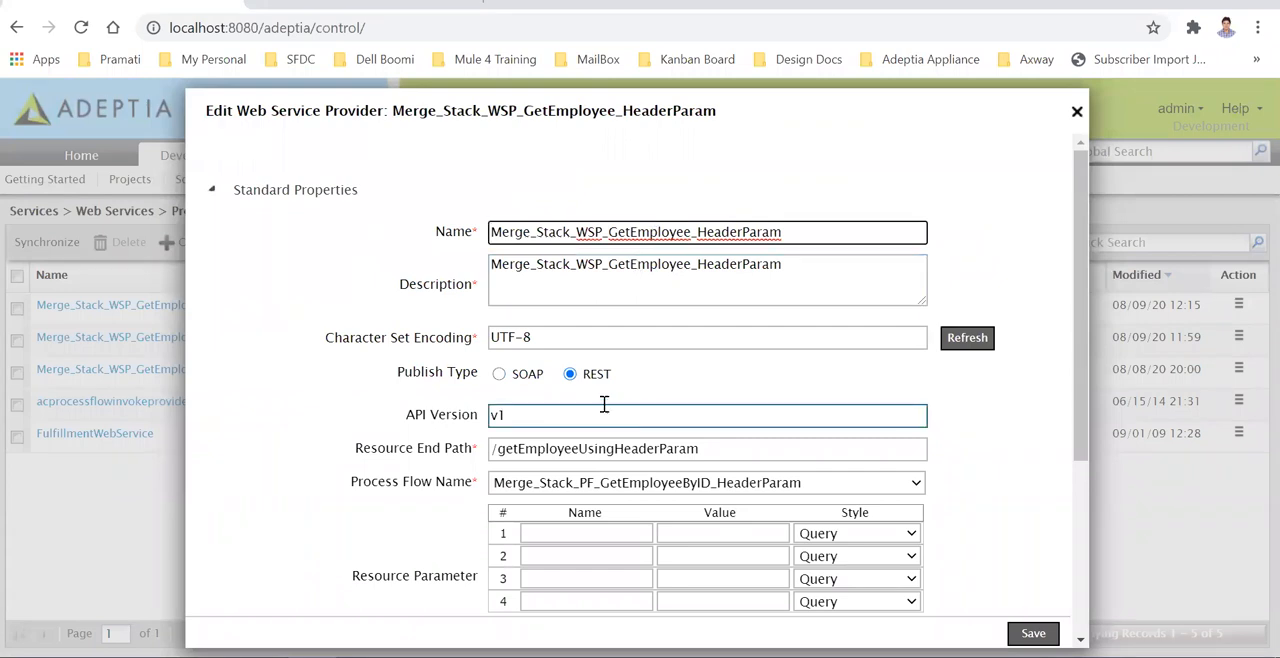
- Review the provider's API version, resource end path, process flow name and method parameters
scroll(642, 409, down, 1)
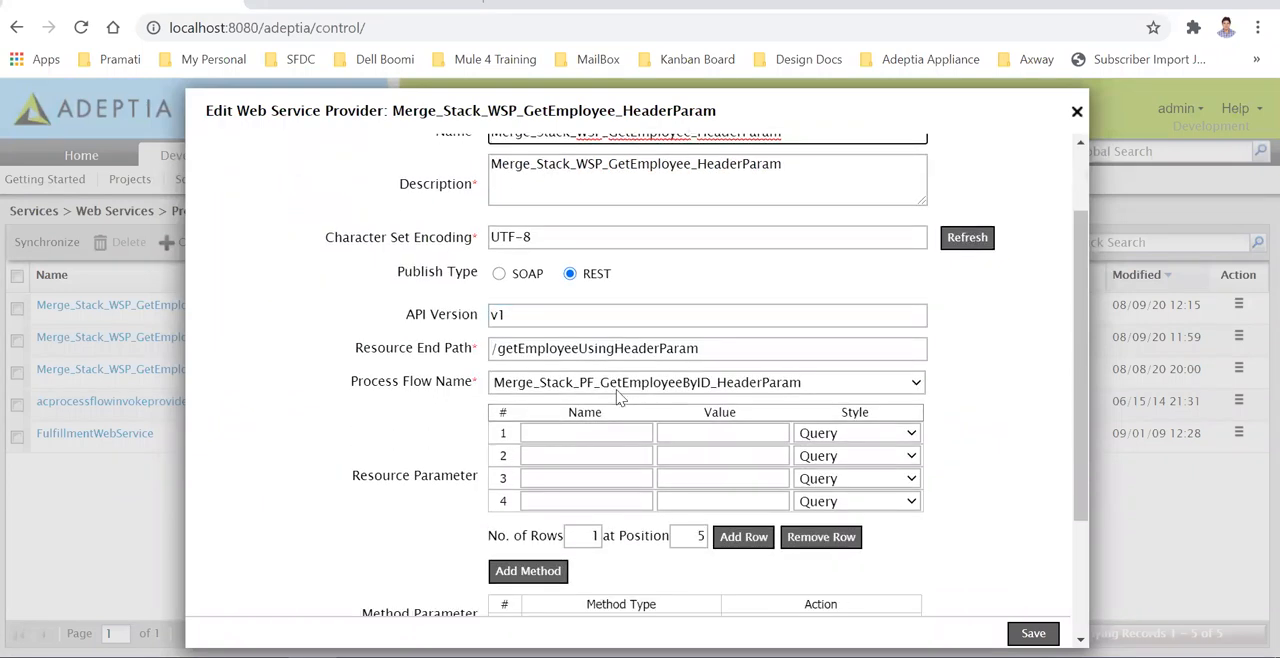
drag(520, 315, 407, 316)
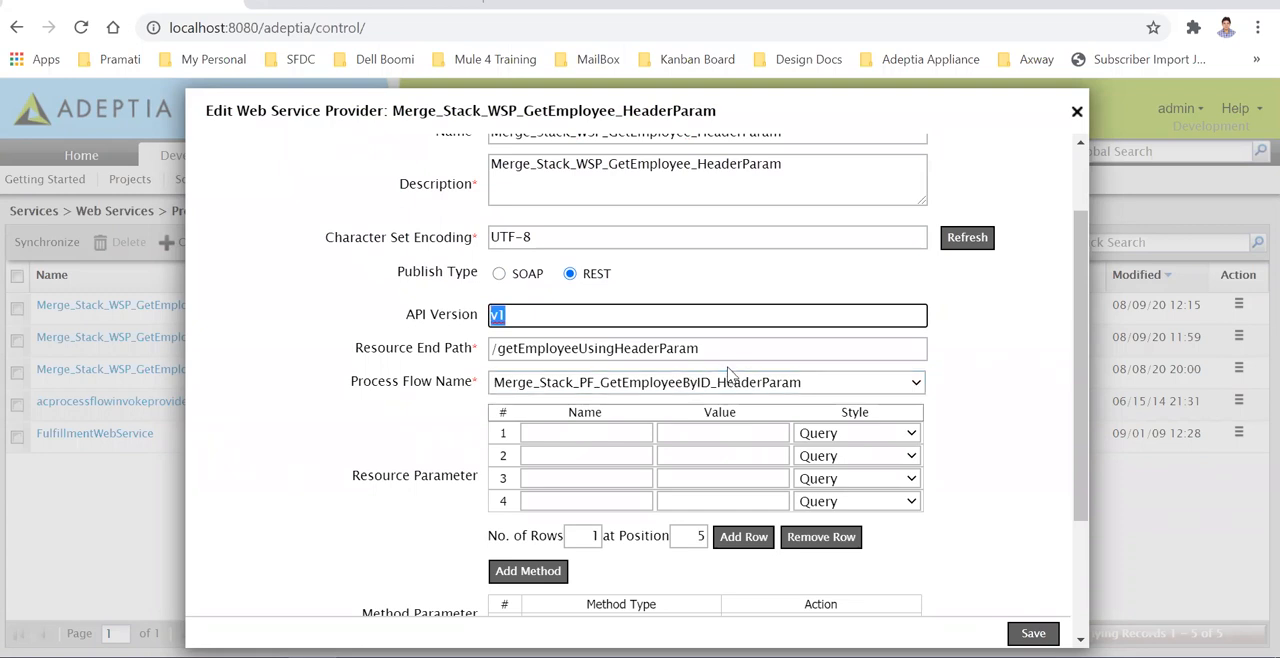
drag(717, 353, 487, 357)
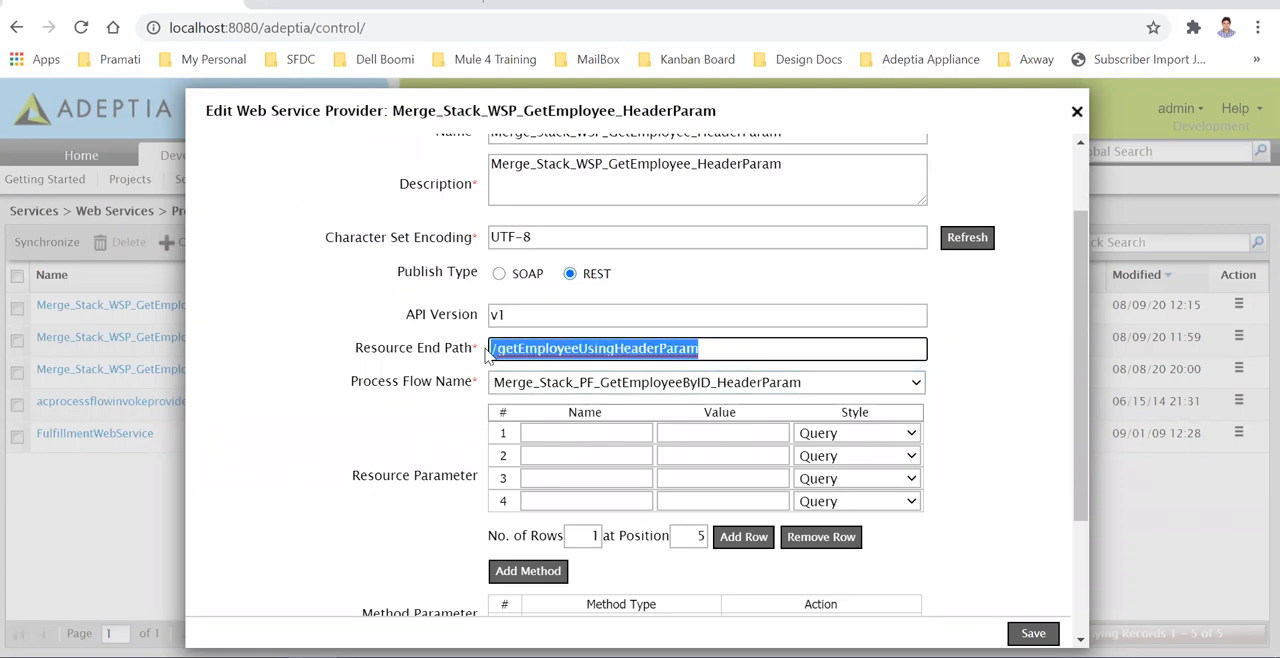
scroll(686, 471, down, 1)
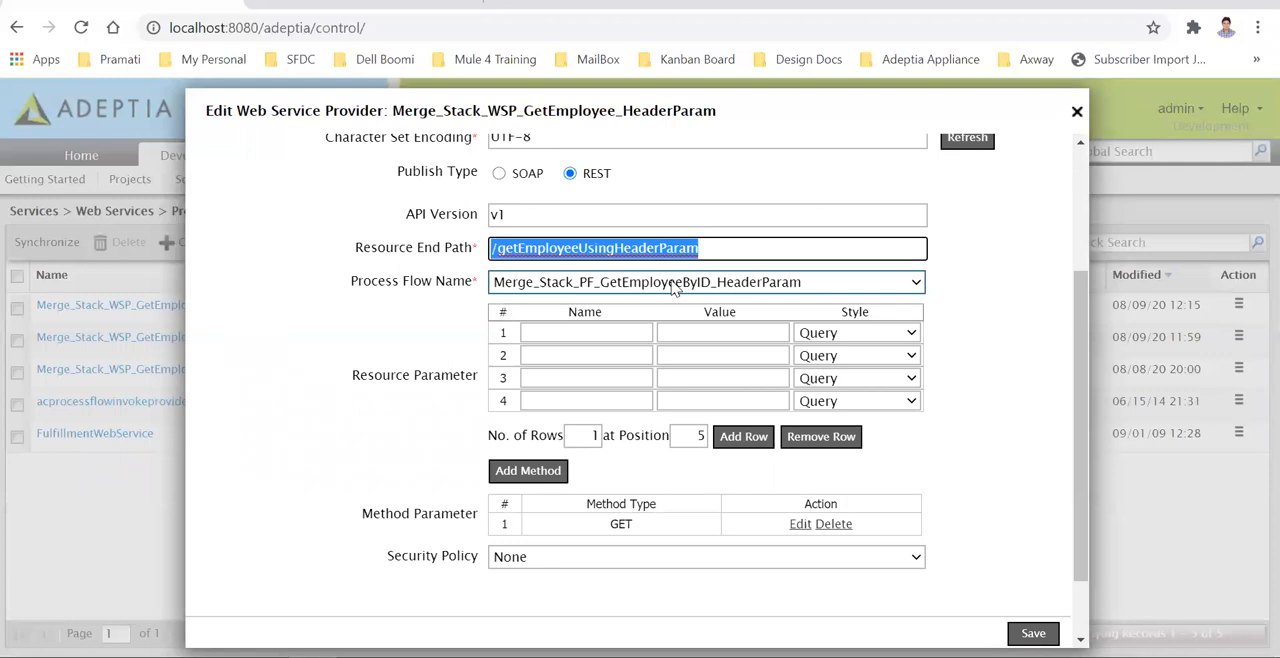
scroll(578, 469, down, 2)
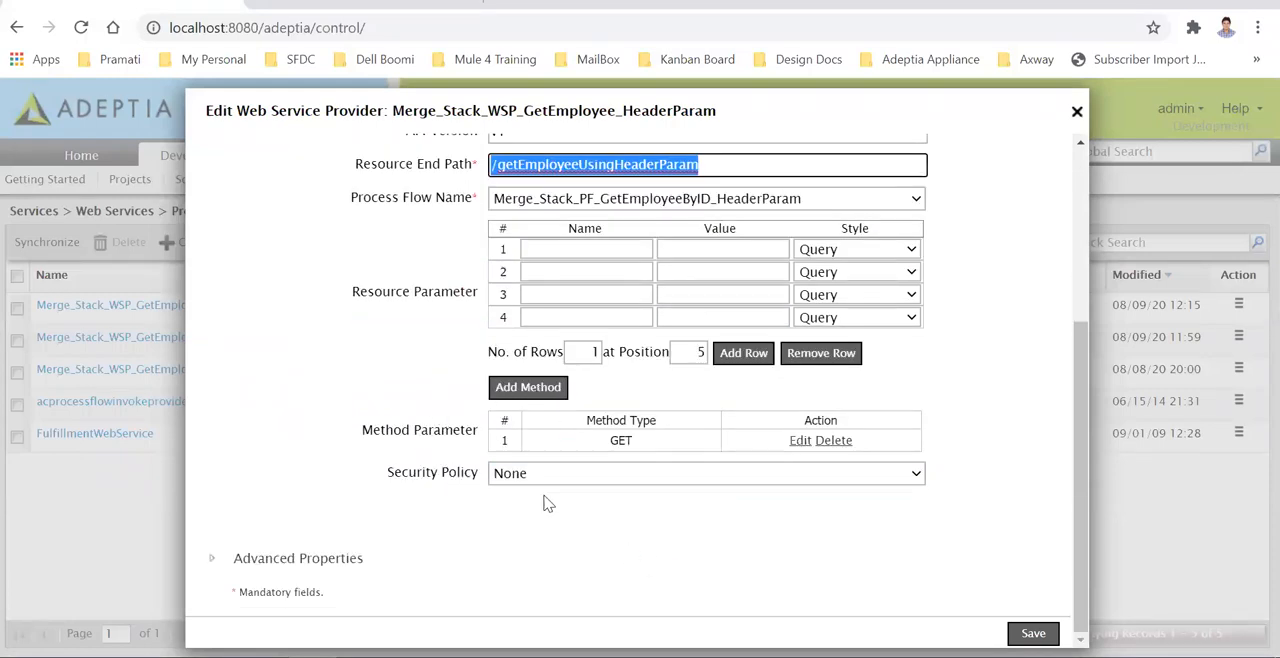
- Open the provider's GET method and inspect the ID parameter's name, default value and style options
click(801, 442)
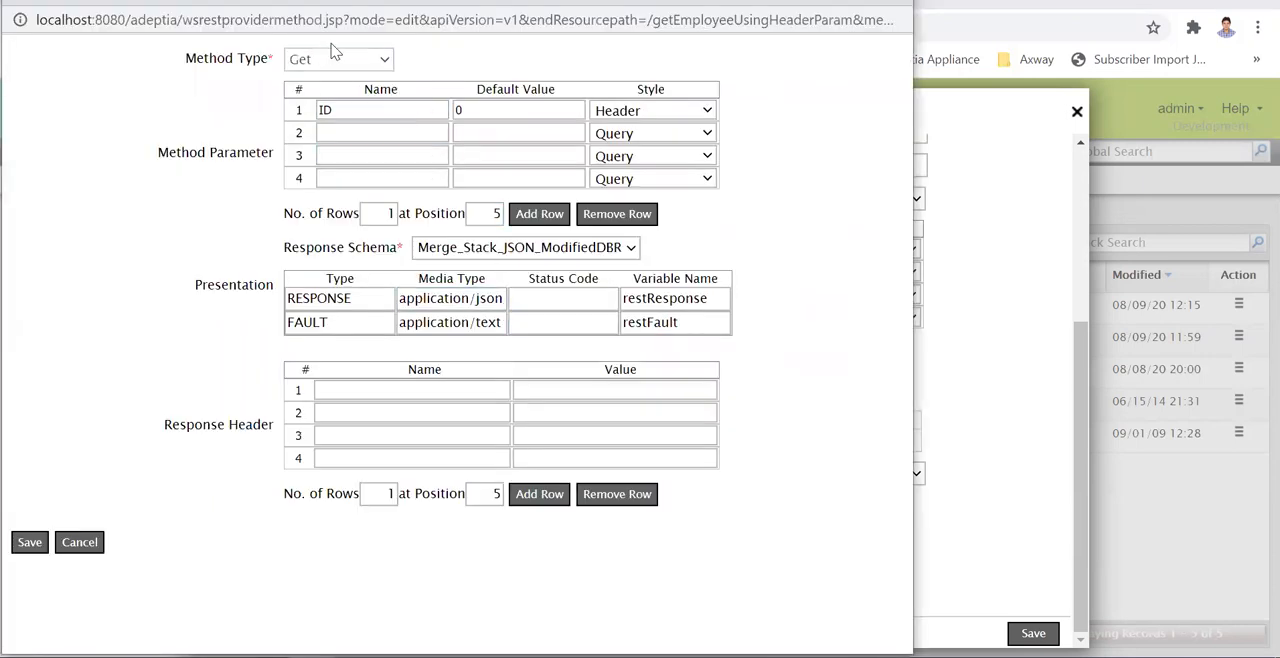
click(326, 112)
double_click(326, 112)
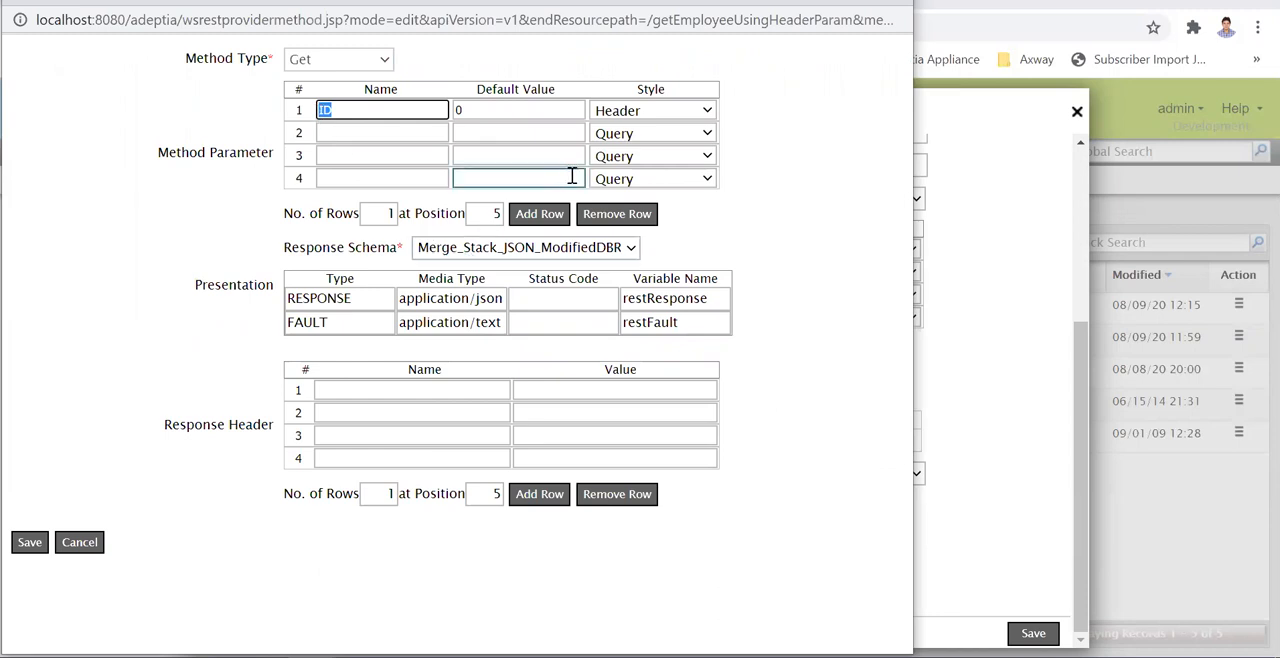
click(502, 110)
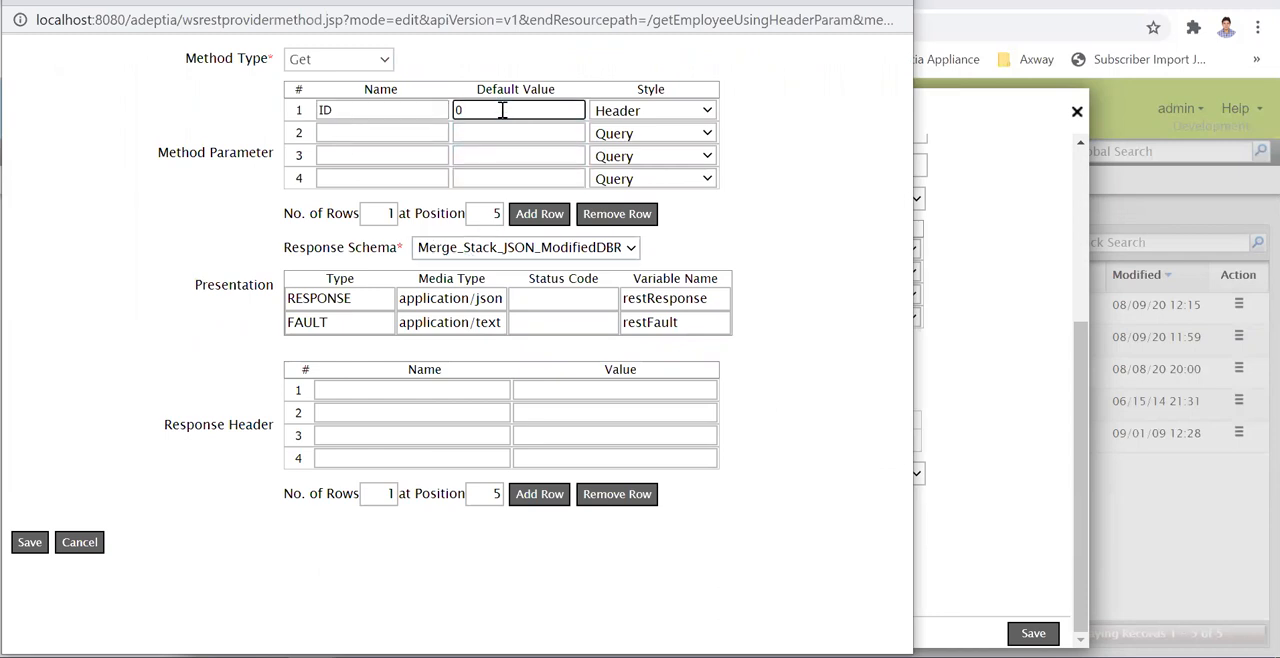
click(662, 113)
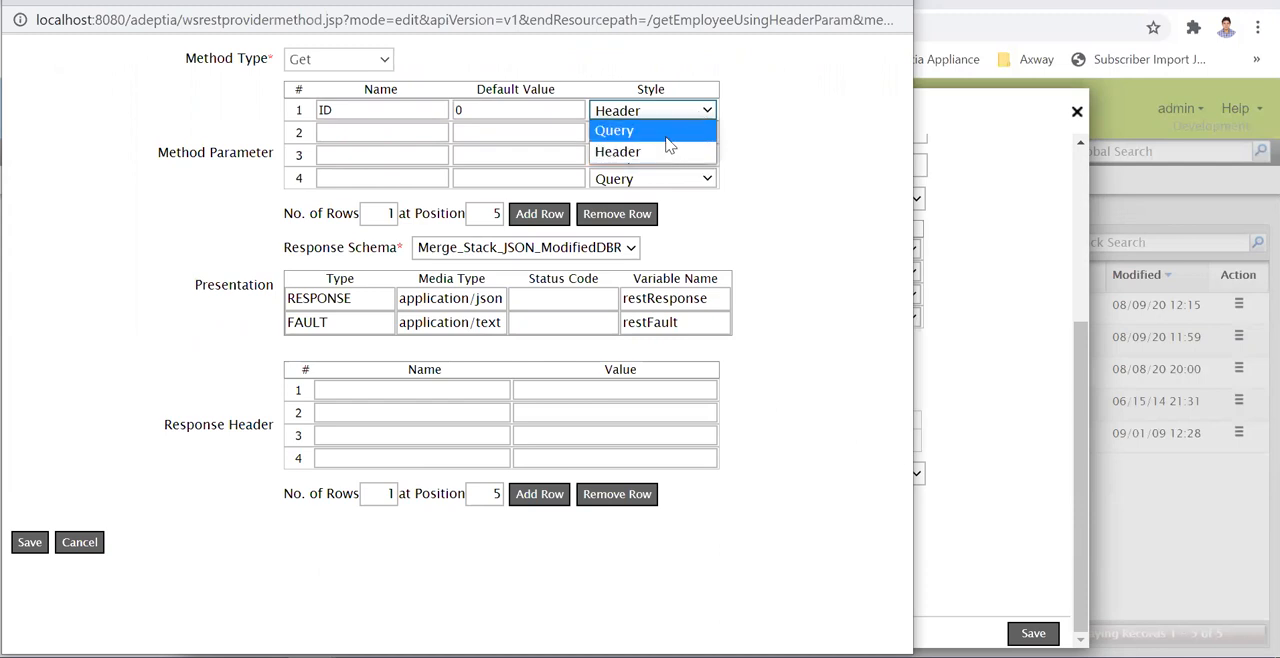
click(781, 141)
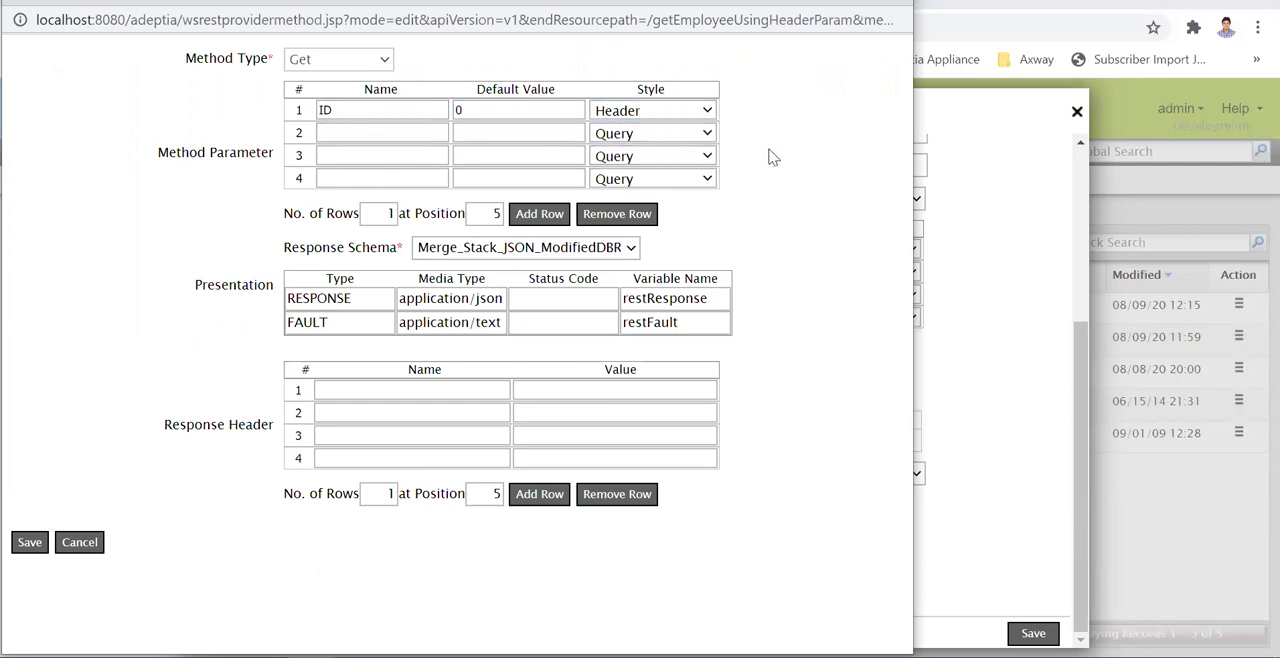
- Inspect the GET method's response media types and response schema choices, and close the method and provider without saving
click(500, 322)
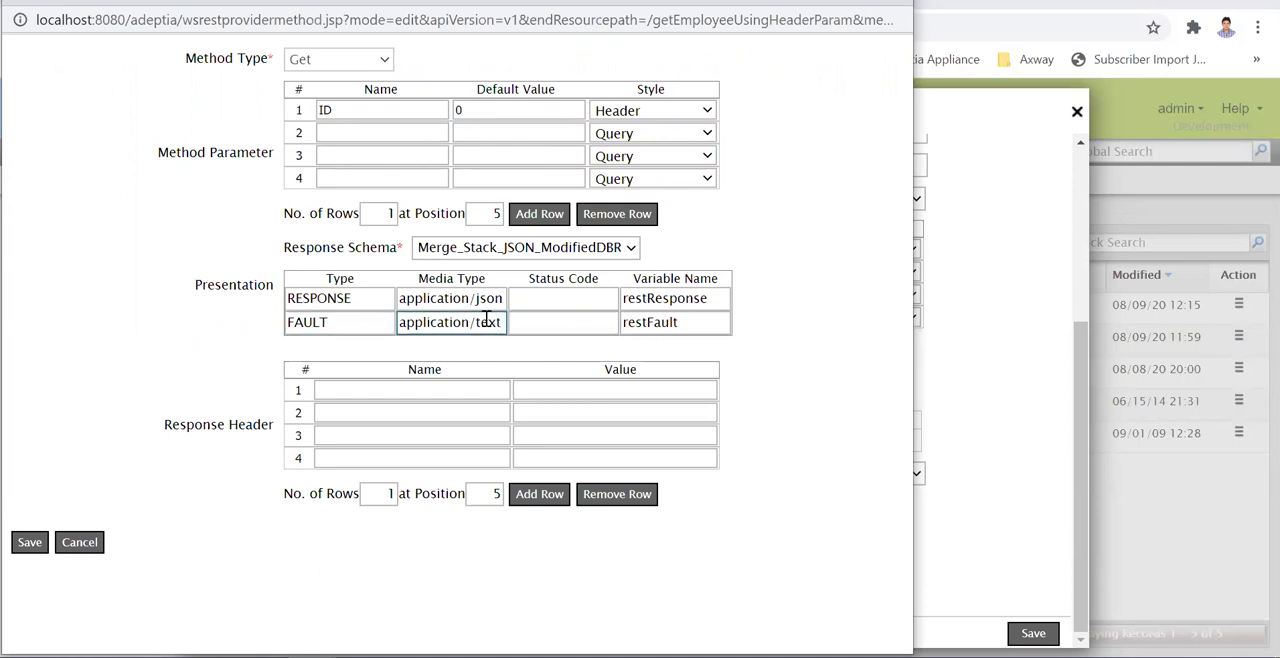
double_click(495, 299)
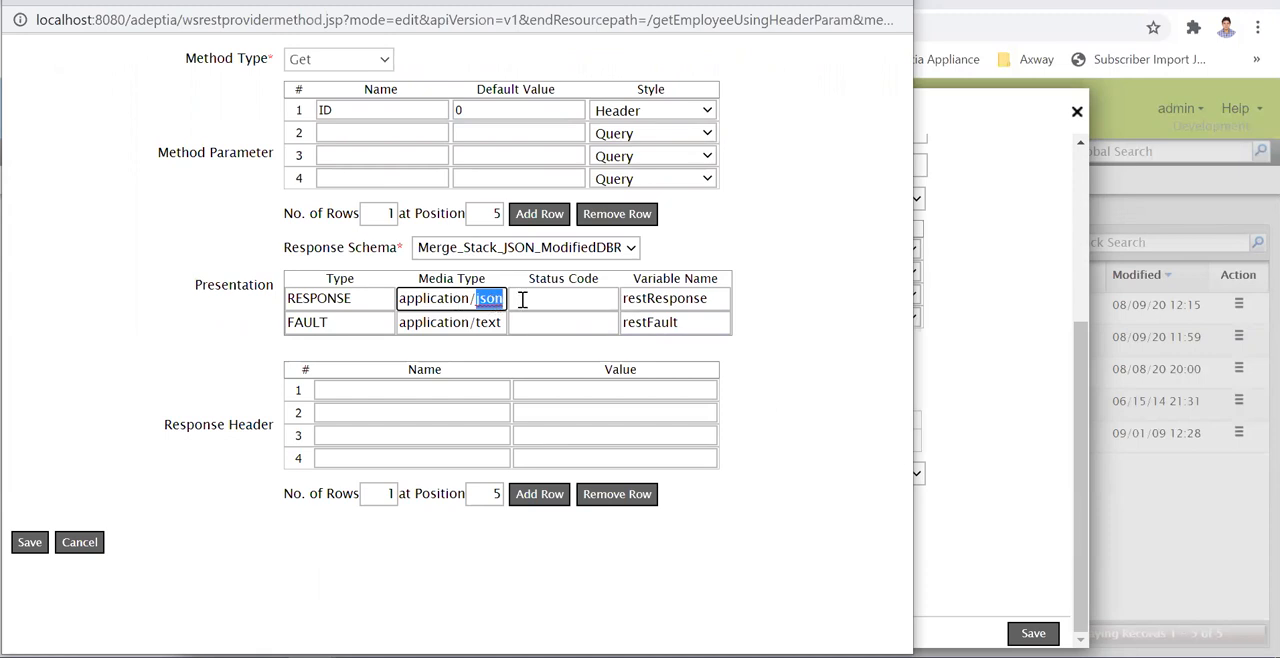
key(Tab)
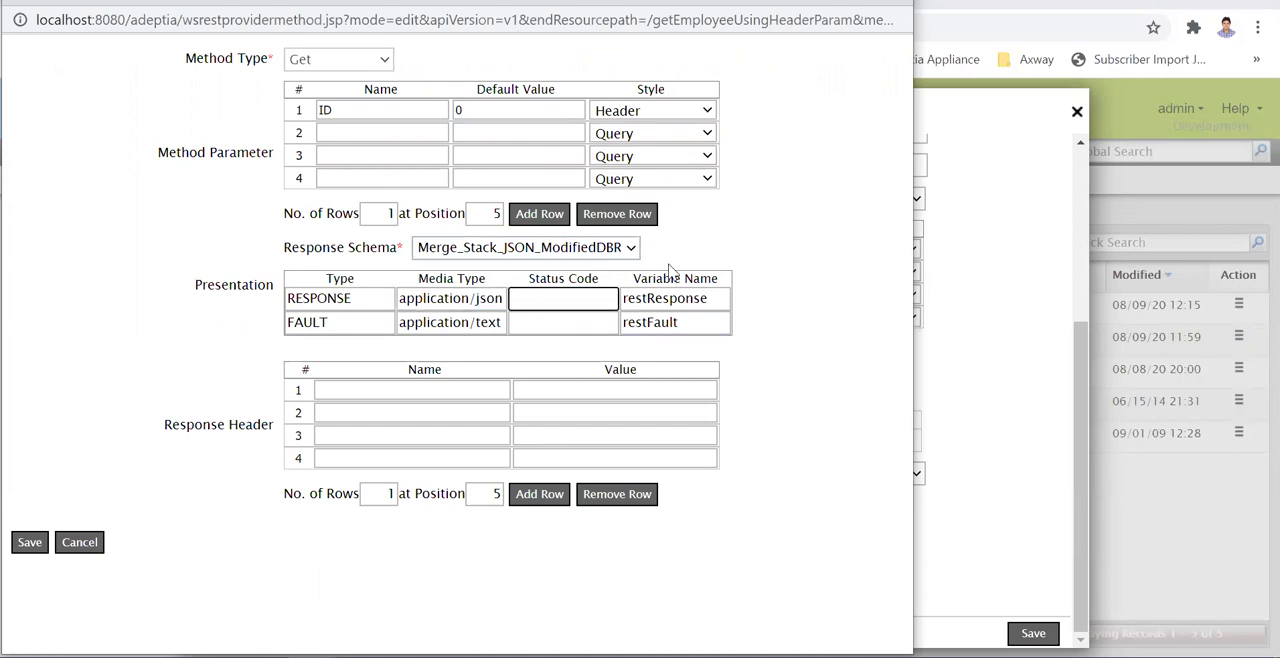
click(634, 250)
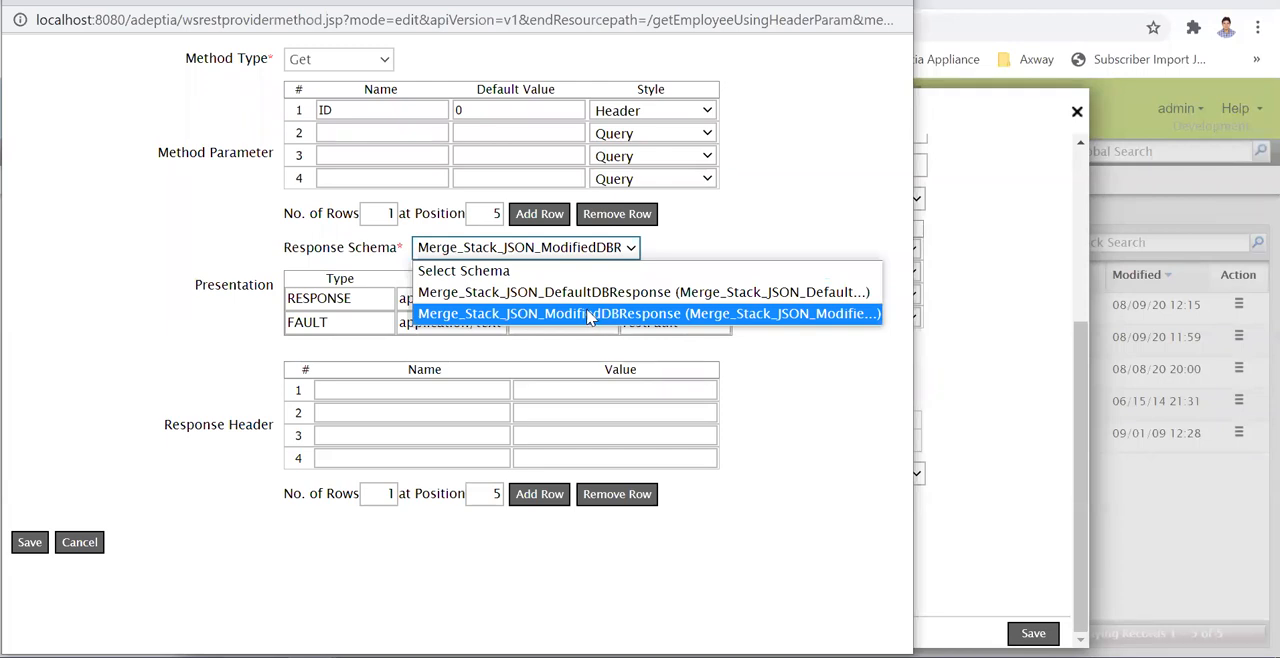
click(826, 491)
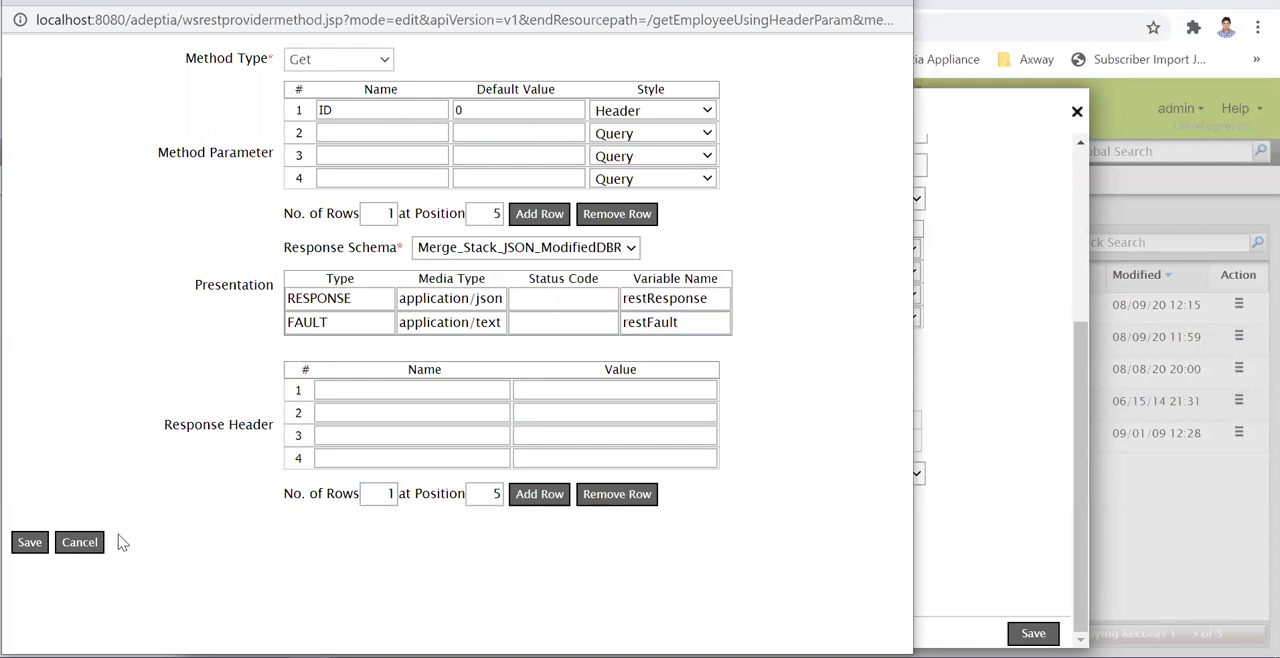
click(80, 542)
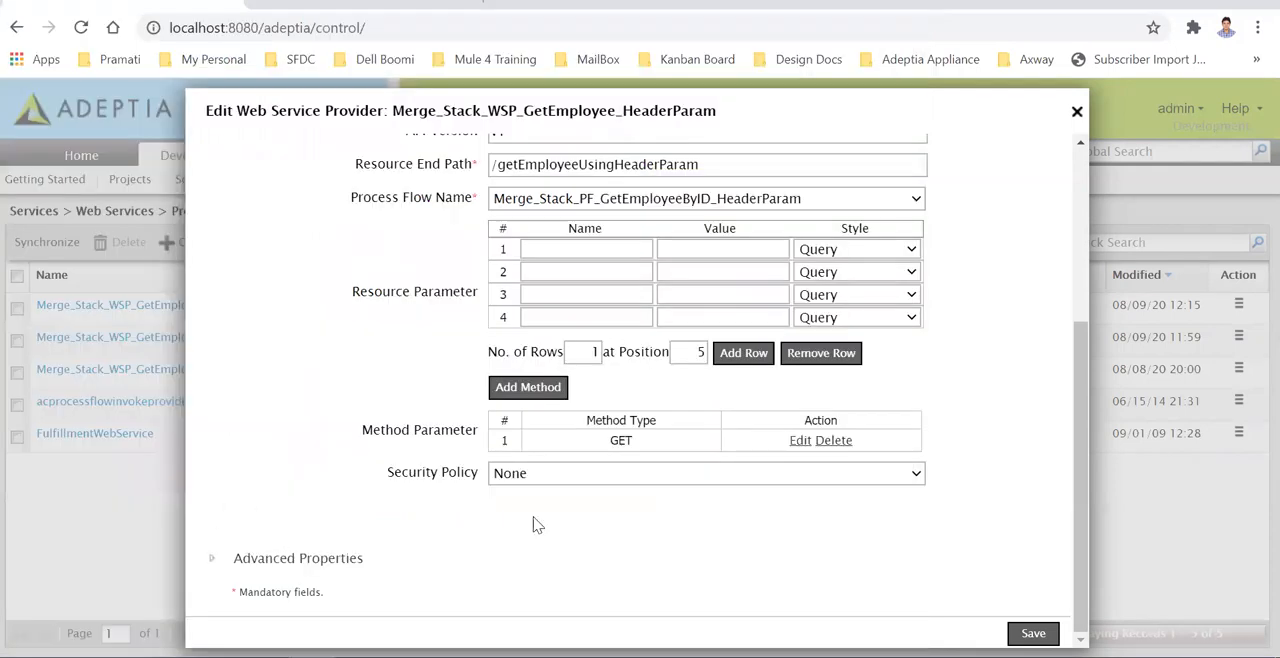
click(1076, 113)
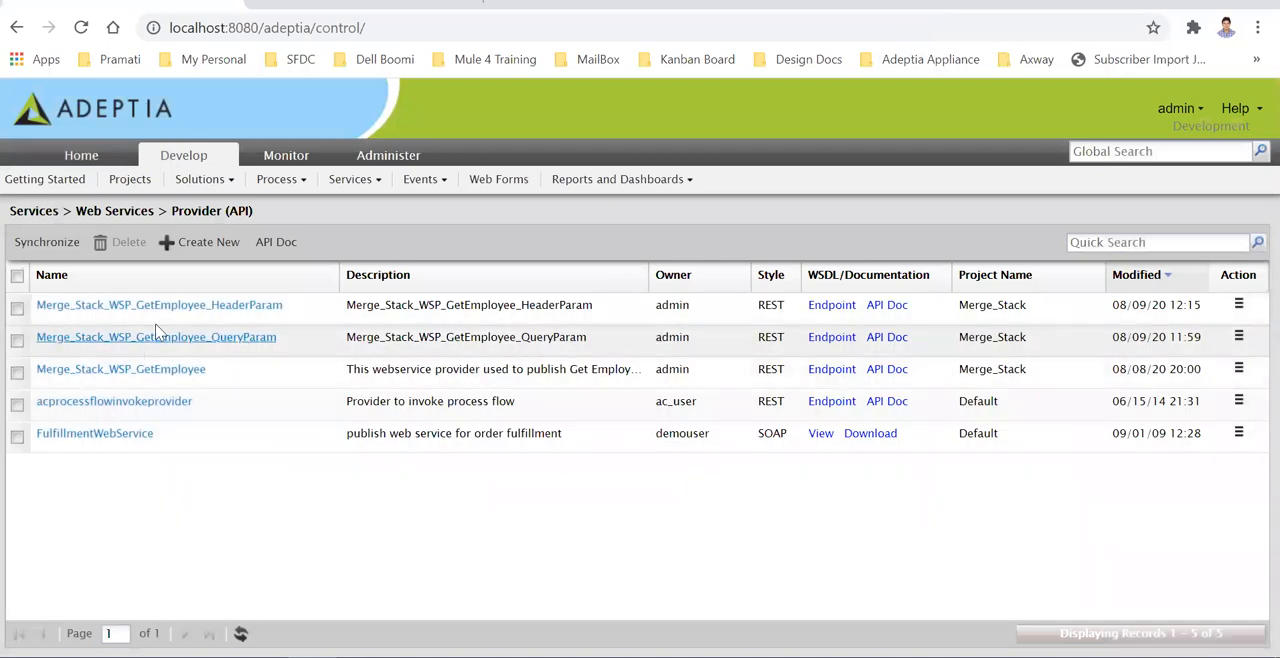
- View the endpoint URL of the Merge_Stack_WSP_GetEmployee_HeaderParam provider and return to the provider list
click(834, 306)
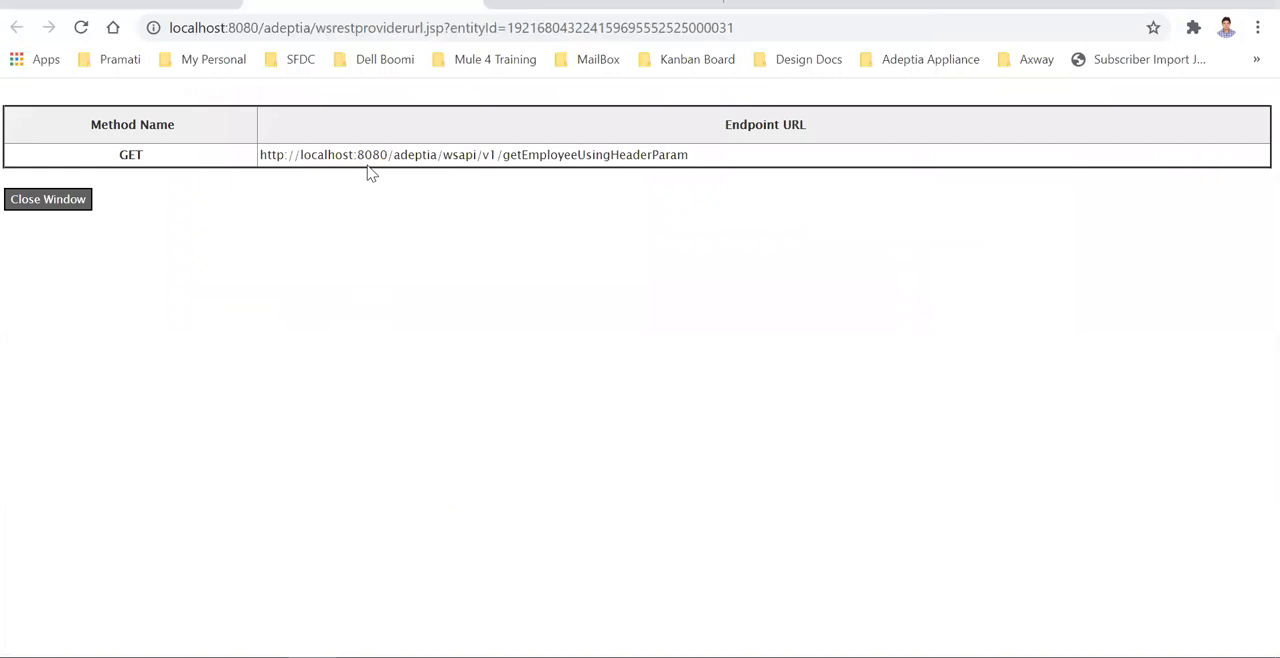
drag(689, 154, 240, 177)
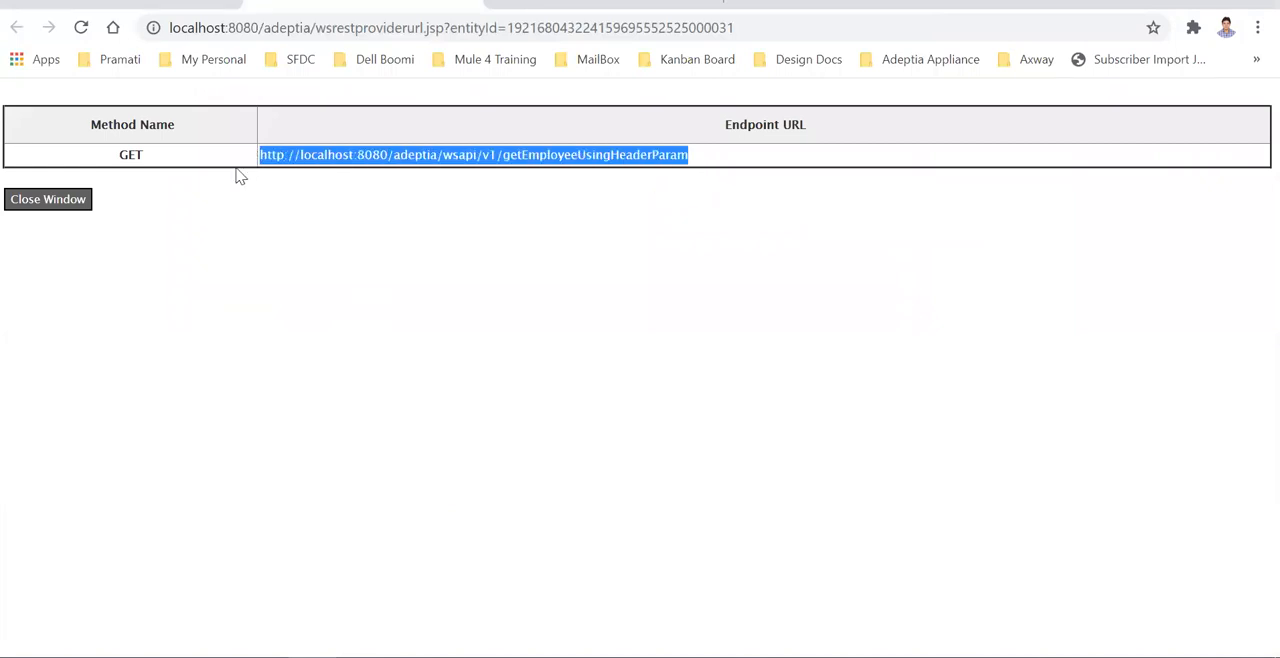
click(48, 199)
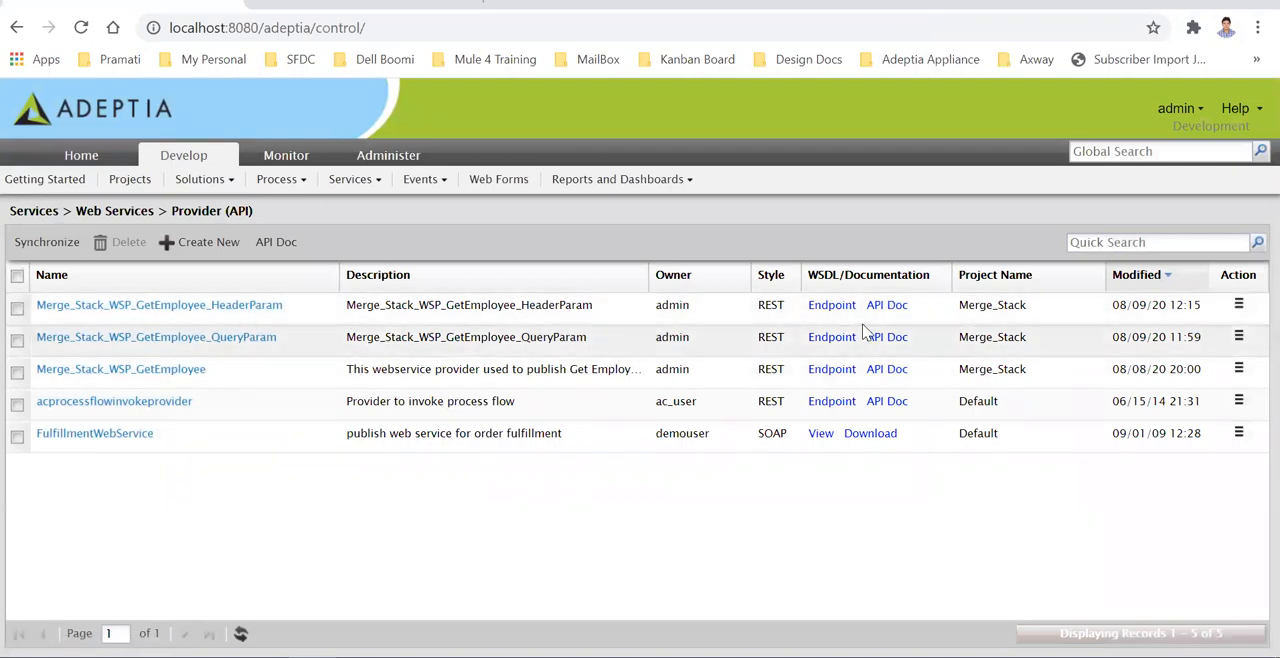
- Open the HeaderParam provider's API documentation and inspect the ID parameter of its GET /getEmployeeUsingHeaderParam operation
click(886, 305)
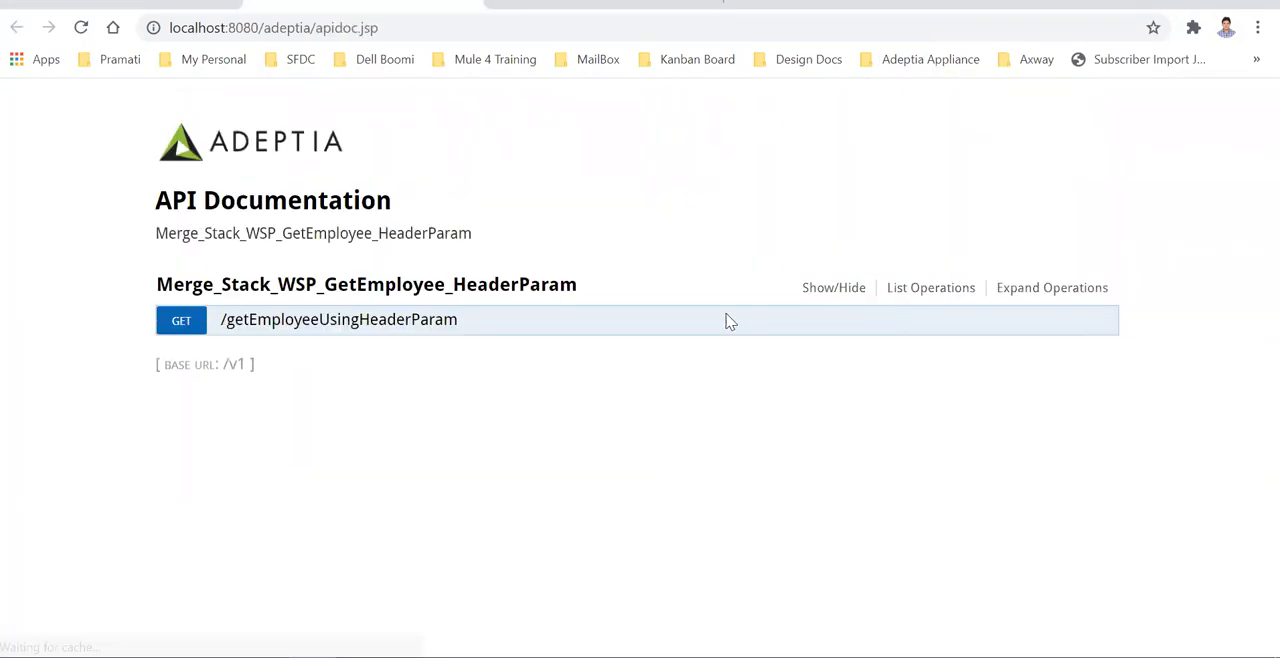
click(363, 320)
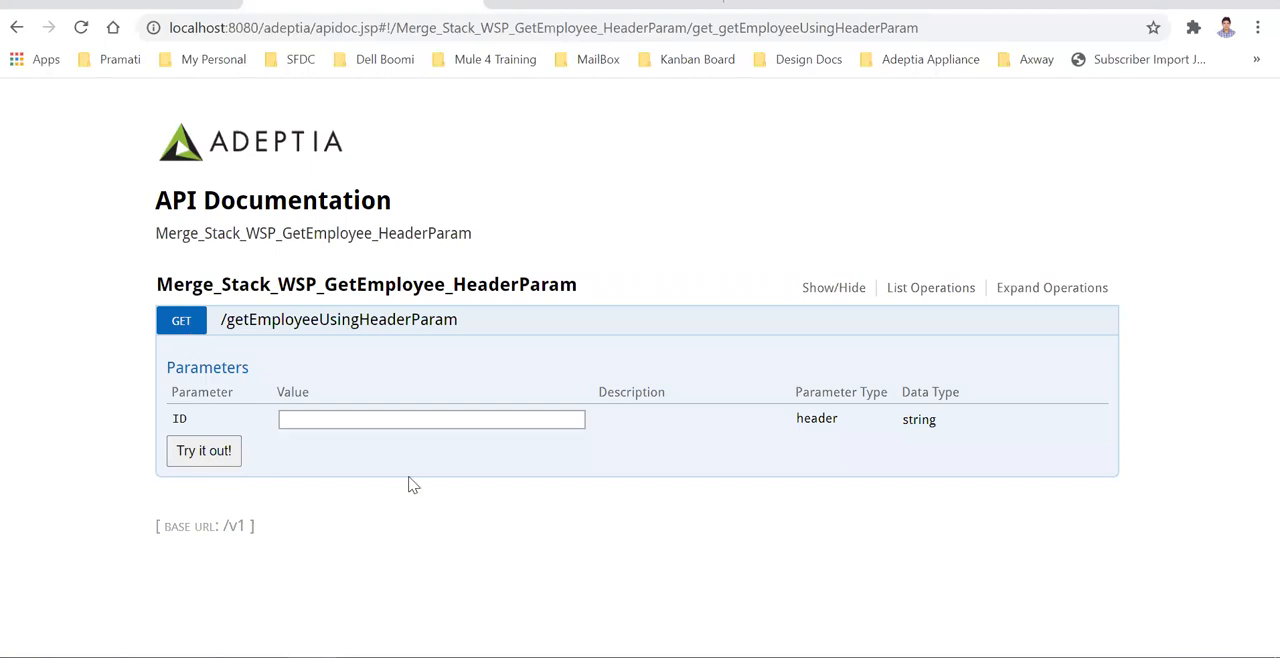
click(391, 419)
drag(198, 417, 149, 420)
click(443, 472)
- Try out the GET operation with ID 23 and examine the returned response body
click(350, 421)
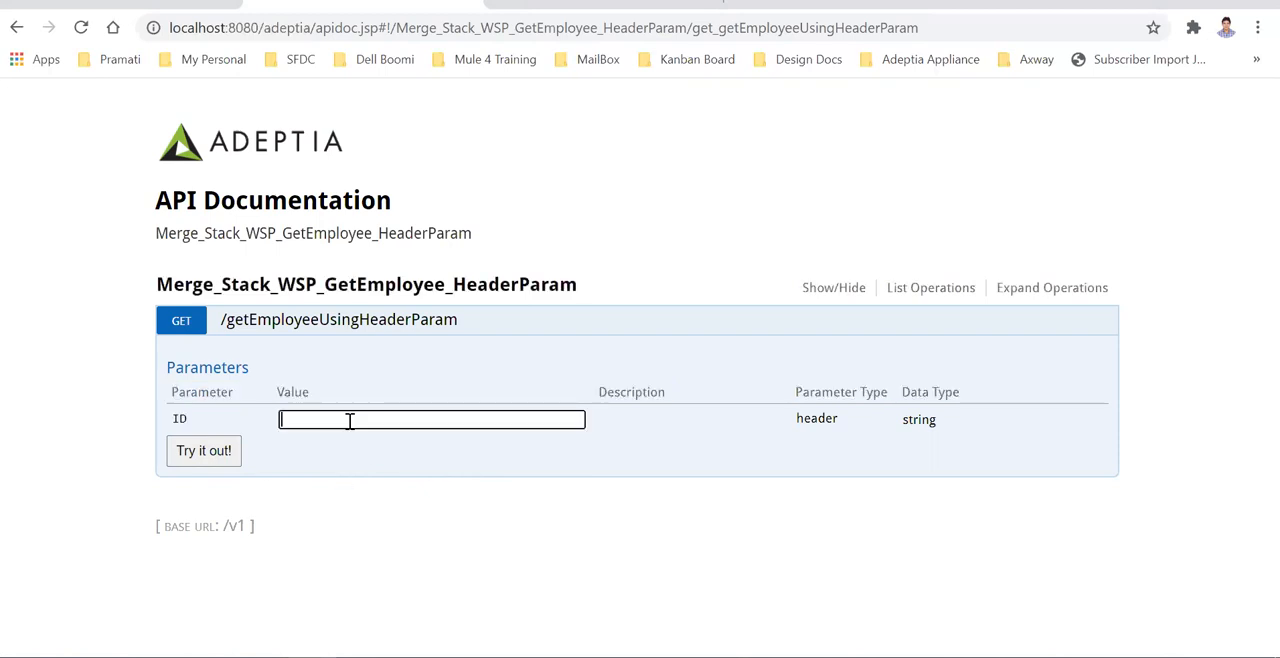
text(23)
click(210, 453)
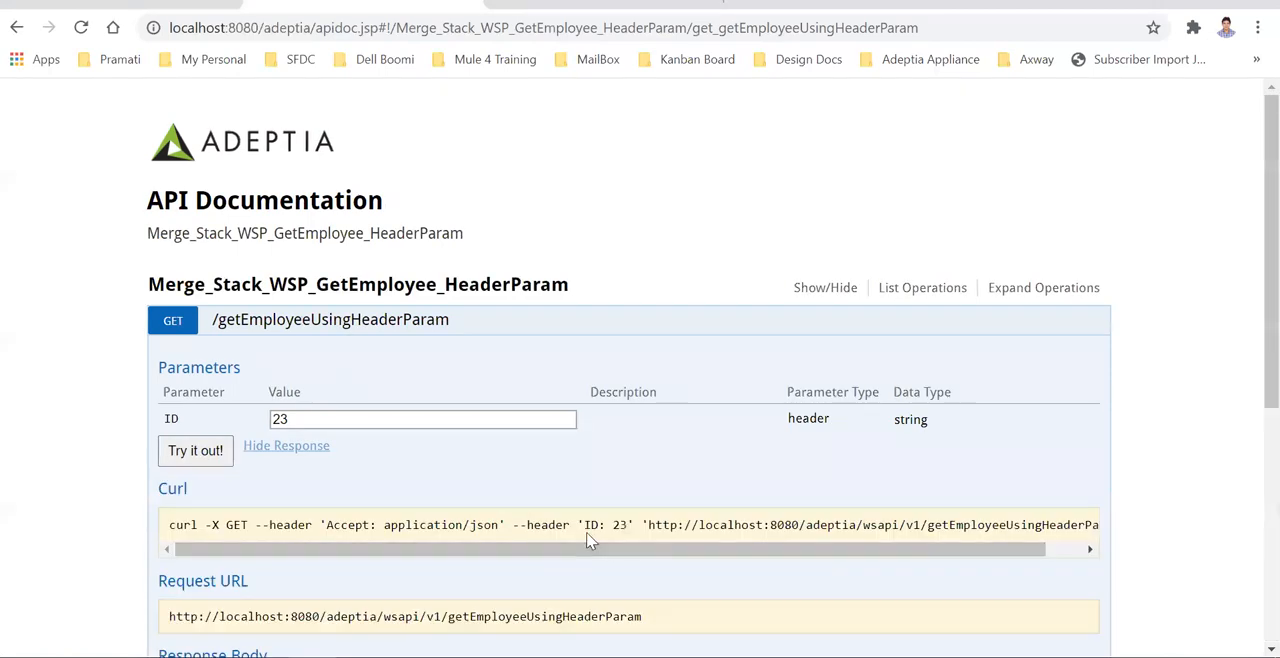
scroll(393, 481, down, 3)
drag(194, 532, 118, 408)
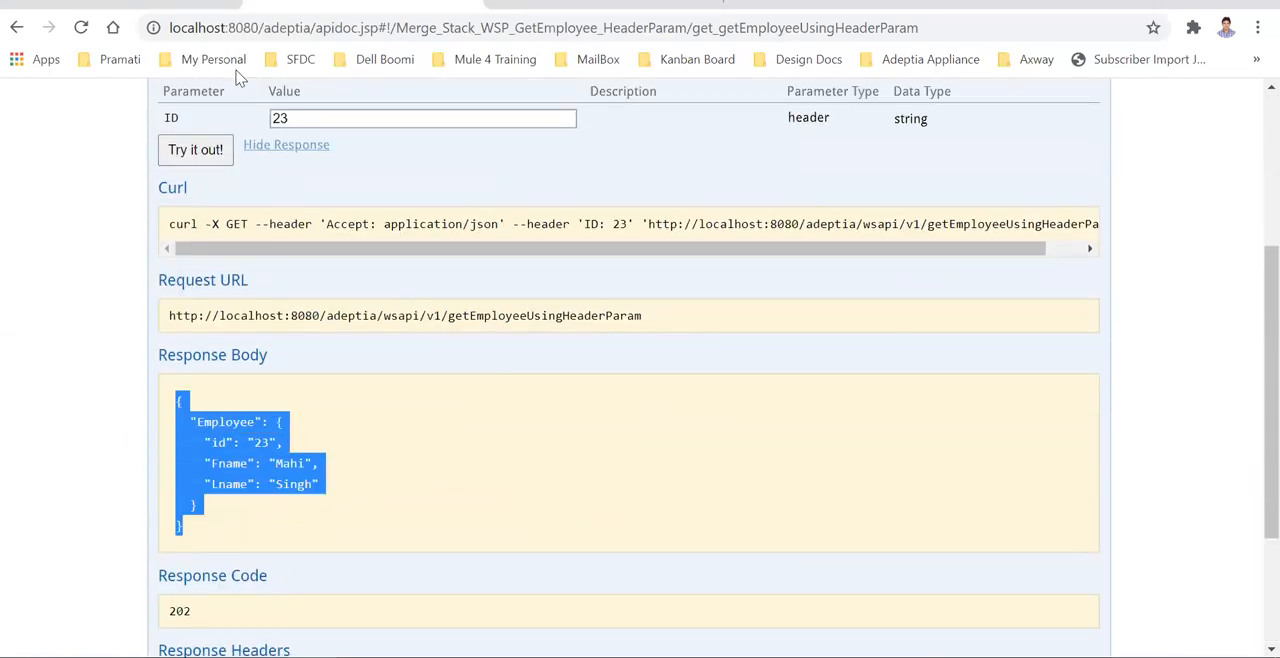
- Return to Adeptia Suite, refresh the Process Flow Logs and open the latest Merge_Stack_PF_GetEmployeeByID_HeaderParam execution
click(172, 8)
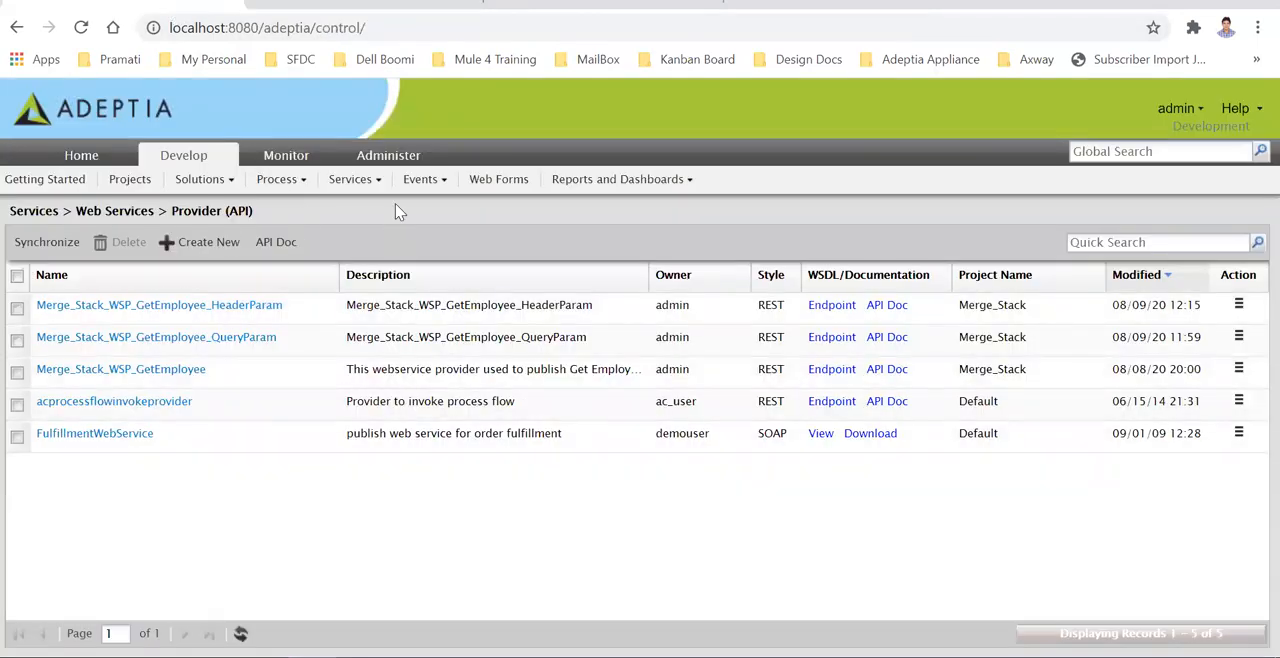
click(286, 155)
click(442, 238)
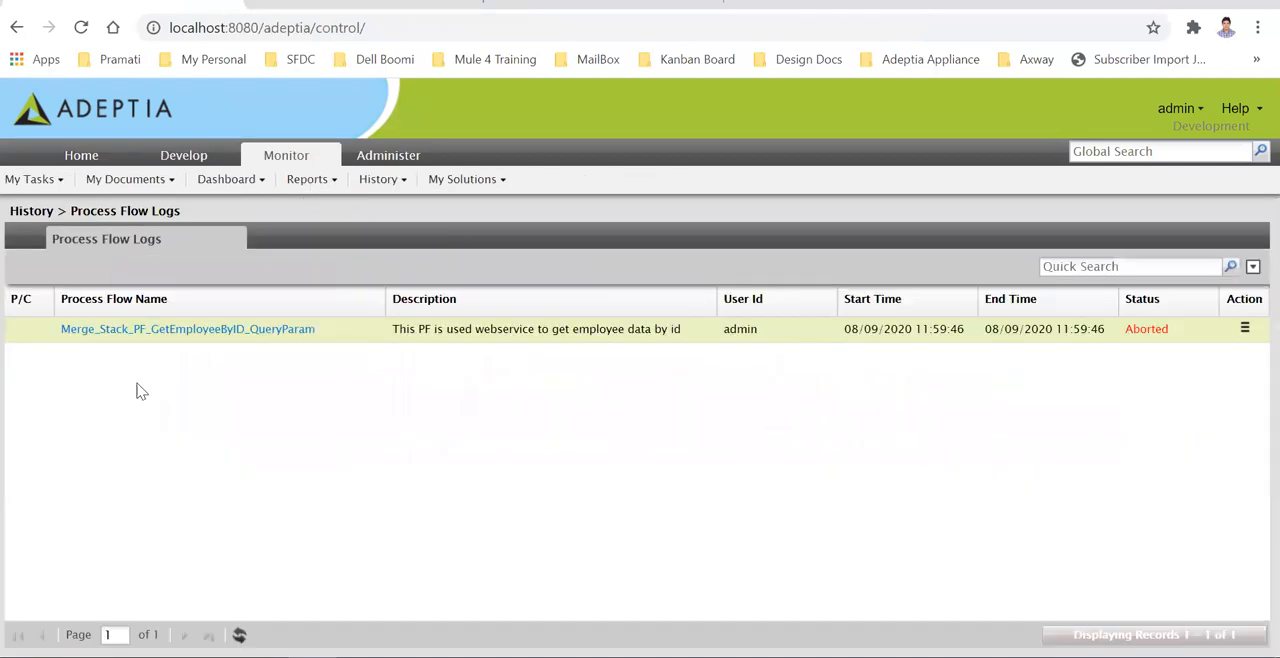
click(239, 634)
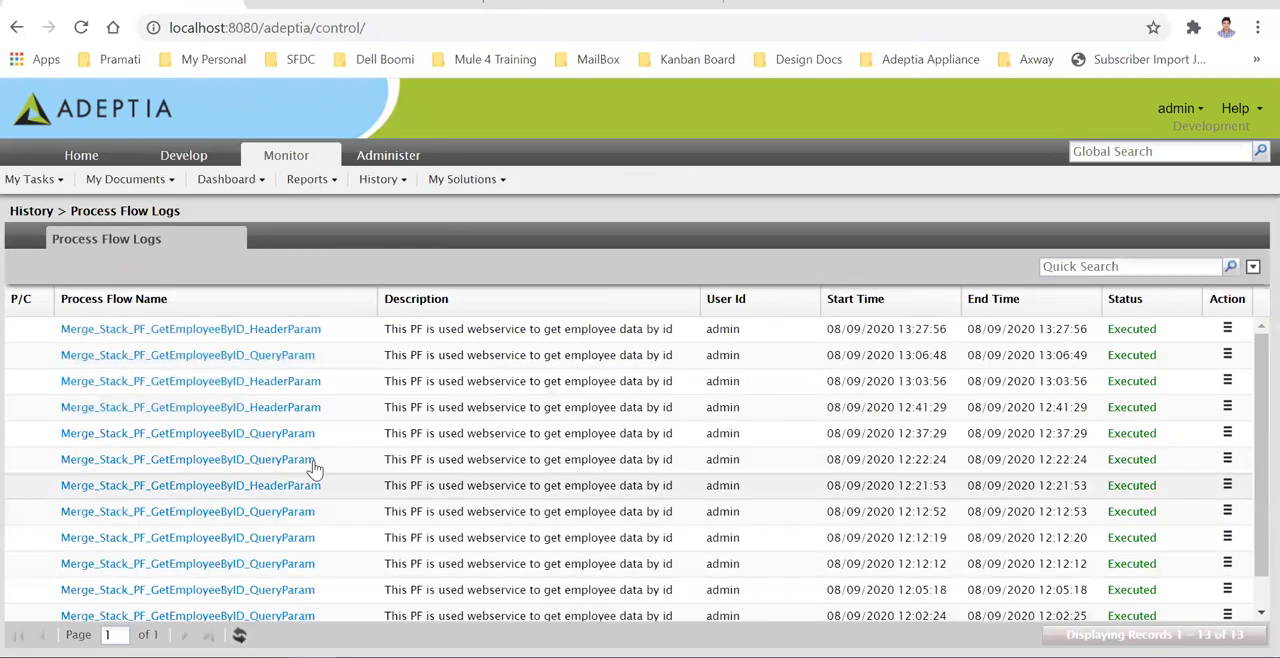
click(276, 329)
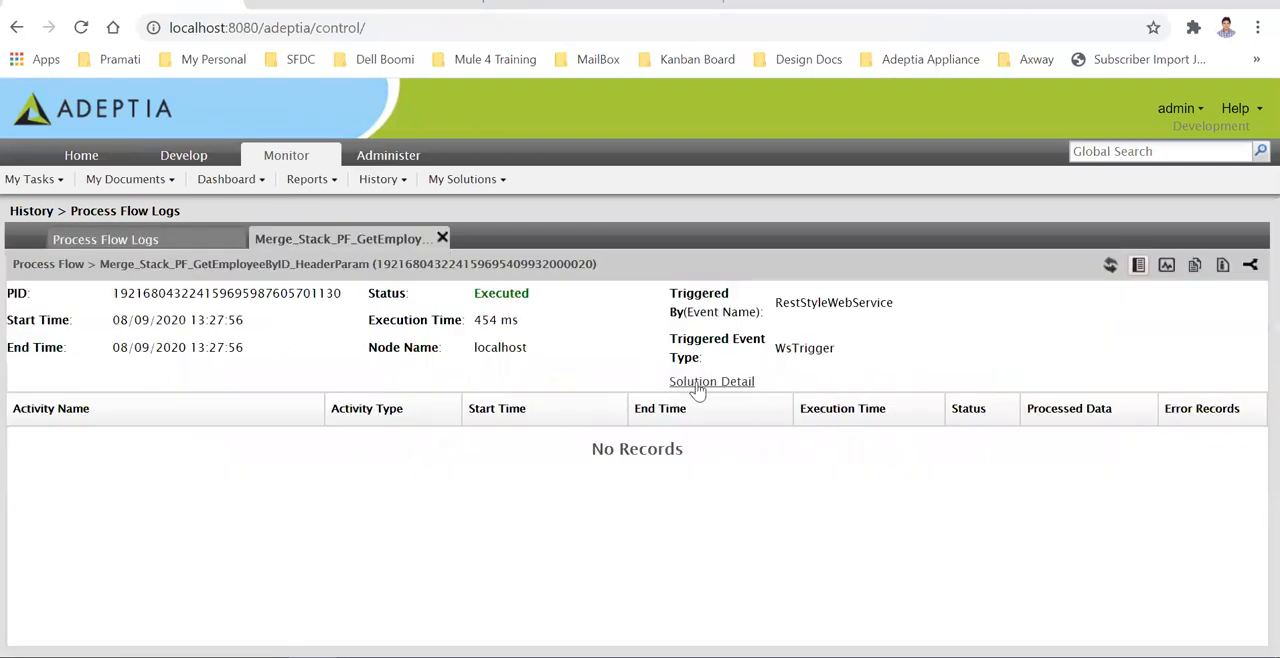
- Open the execution's context variables and examine the ID header value, restResponse and the remaining entries
click(1222, 265)
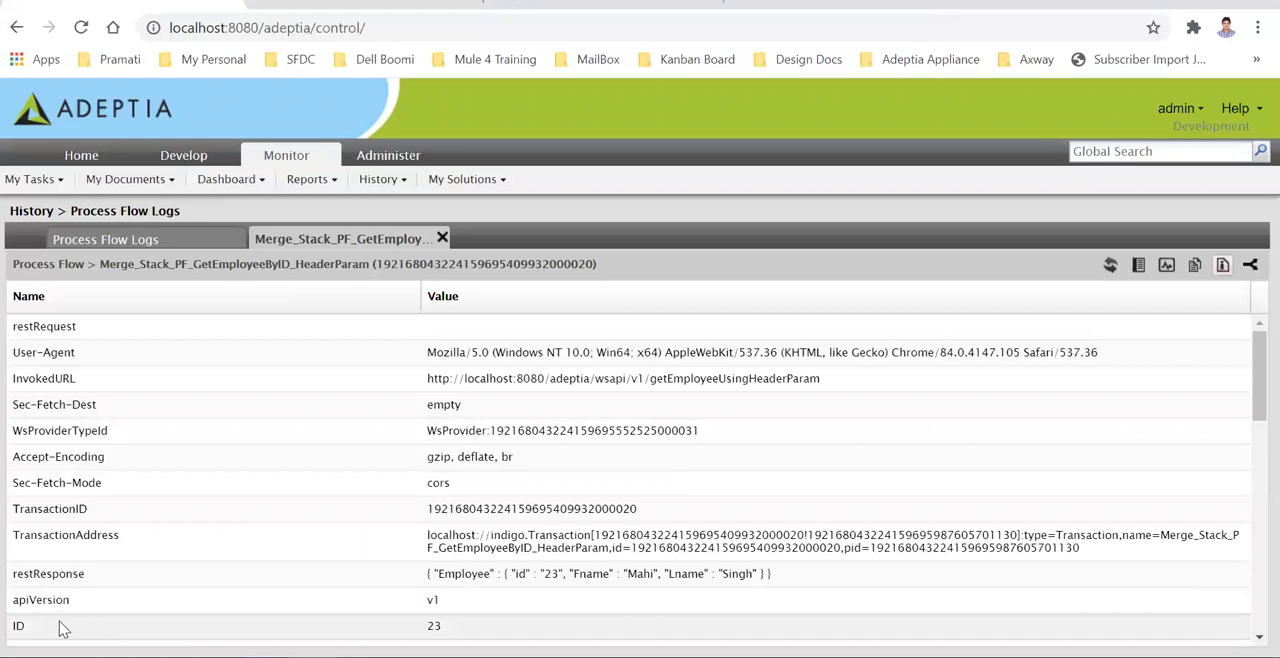
scroll(50, 610, down, 2)
drag(45, 532, 4, 527)
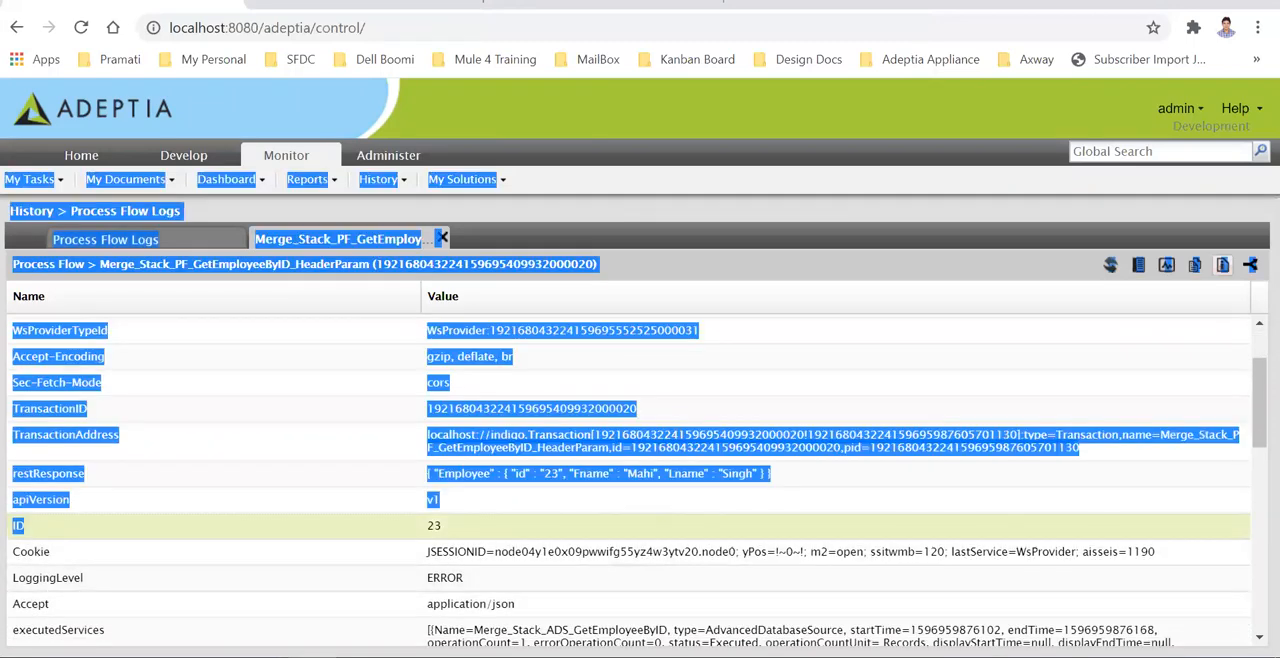
click(45, 538)
drag(446, 530, 427, 537)
scroll(370, 500, up, 2)
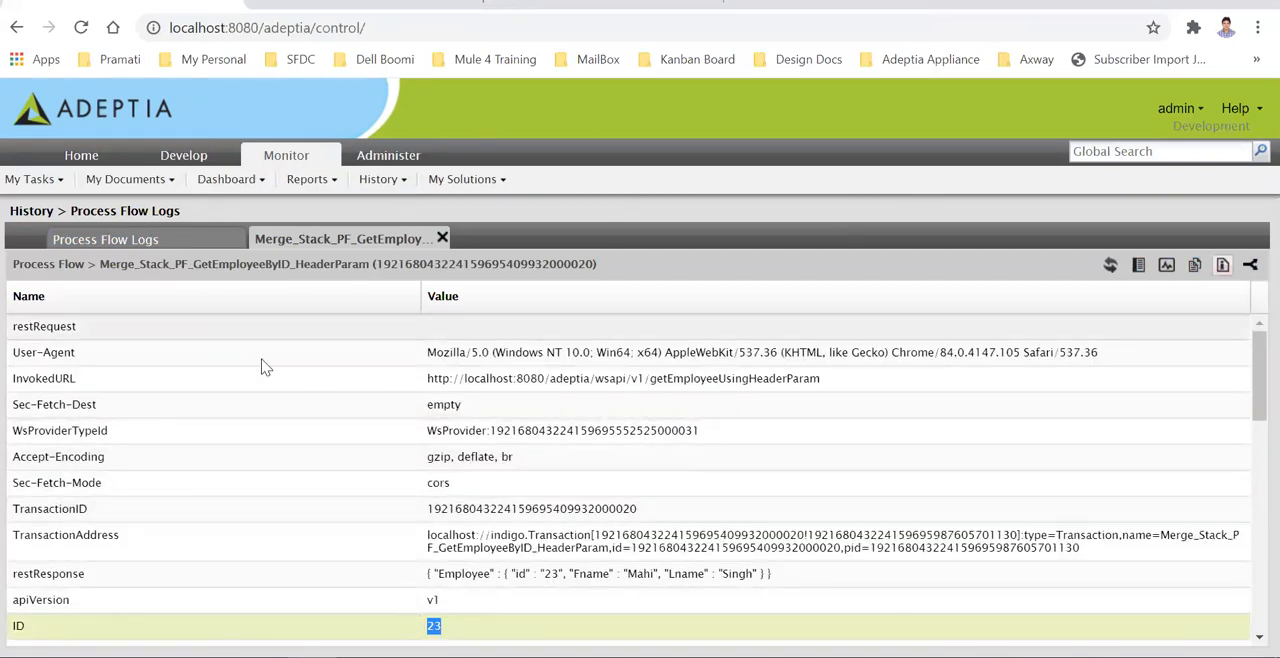
scroll(392, 517, down, 2)
scroll(390, 517, down, 3)
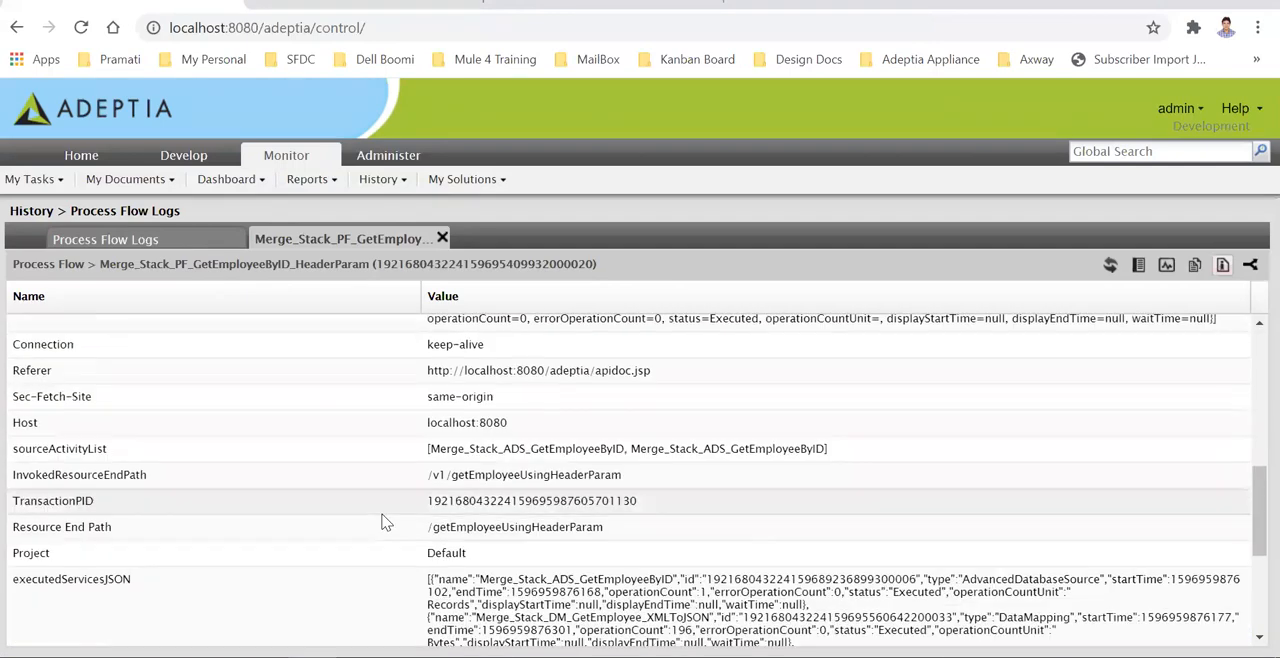
scroll(380, 515, up, 4)
scroll(297, 413, up, 1)
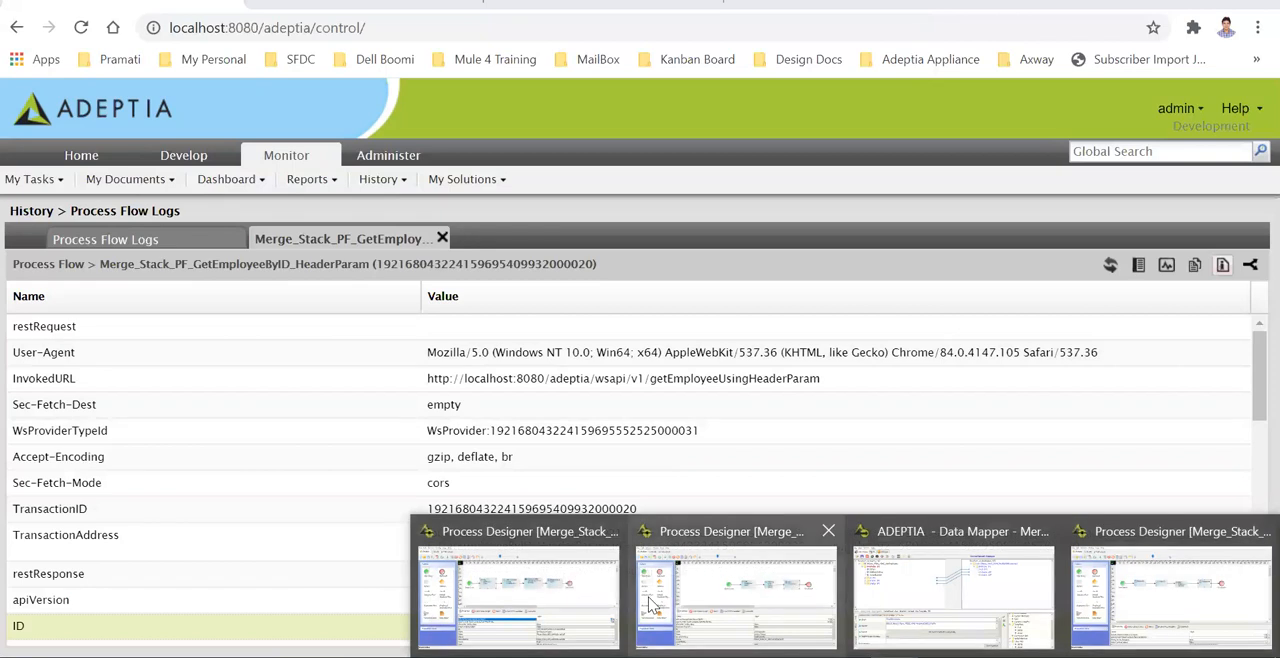
- Switch to the Process Designer window with the XMLToJSON Using JAVA activity and inspect the Get Employee Data activity's properties
click(590, 595)
click(770, 594)
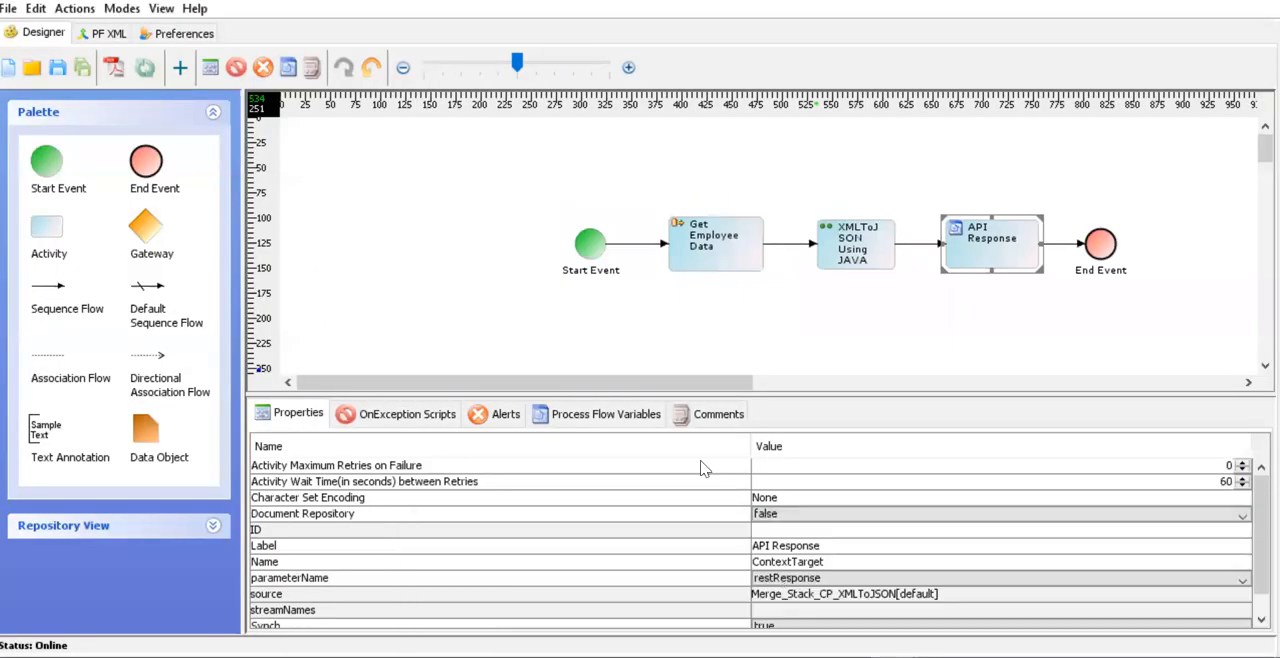
drag(686, 381, 776, 377)
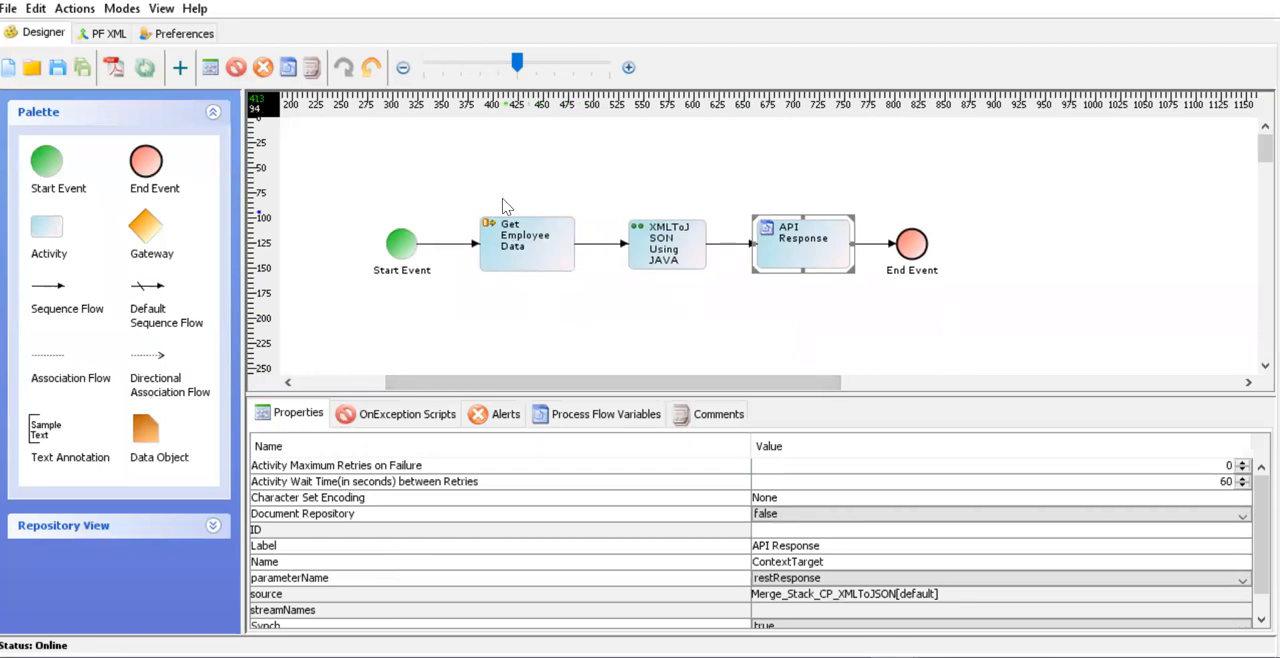
click(545, 257)
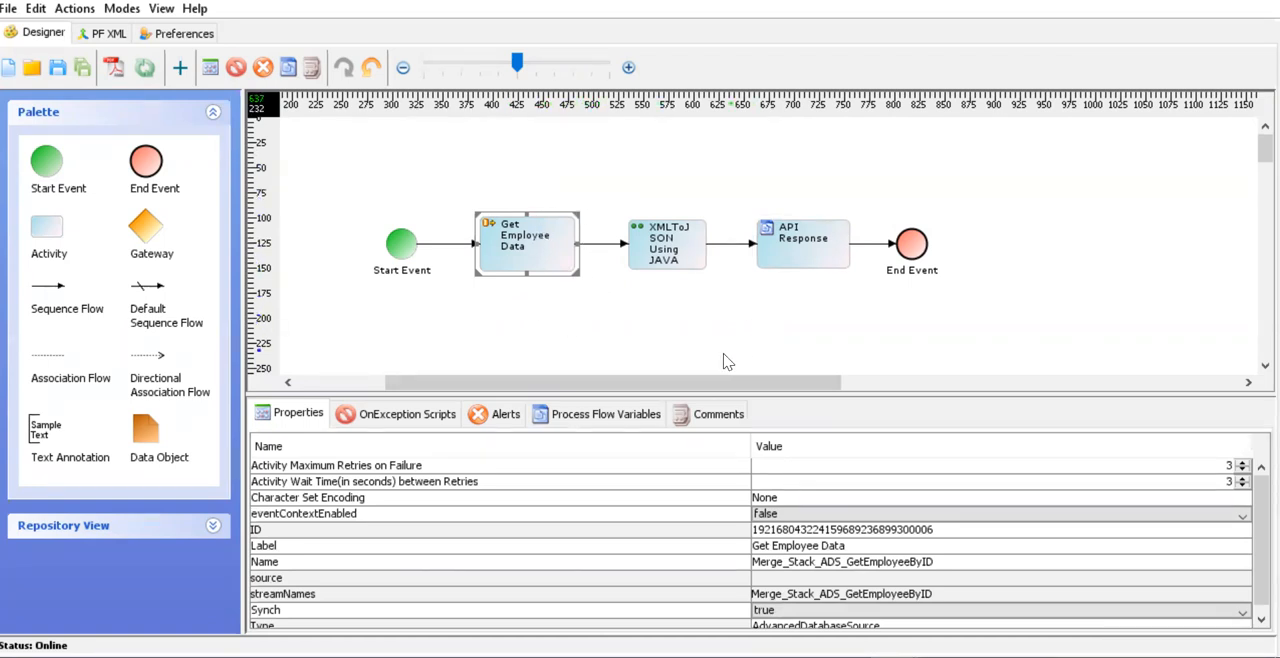
drag(654, 383, 696, 383)
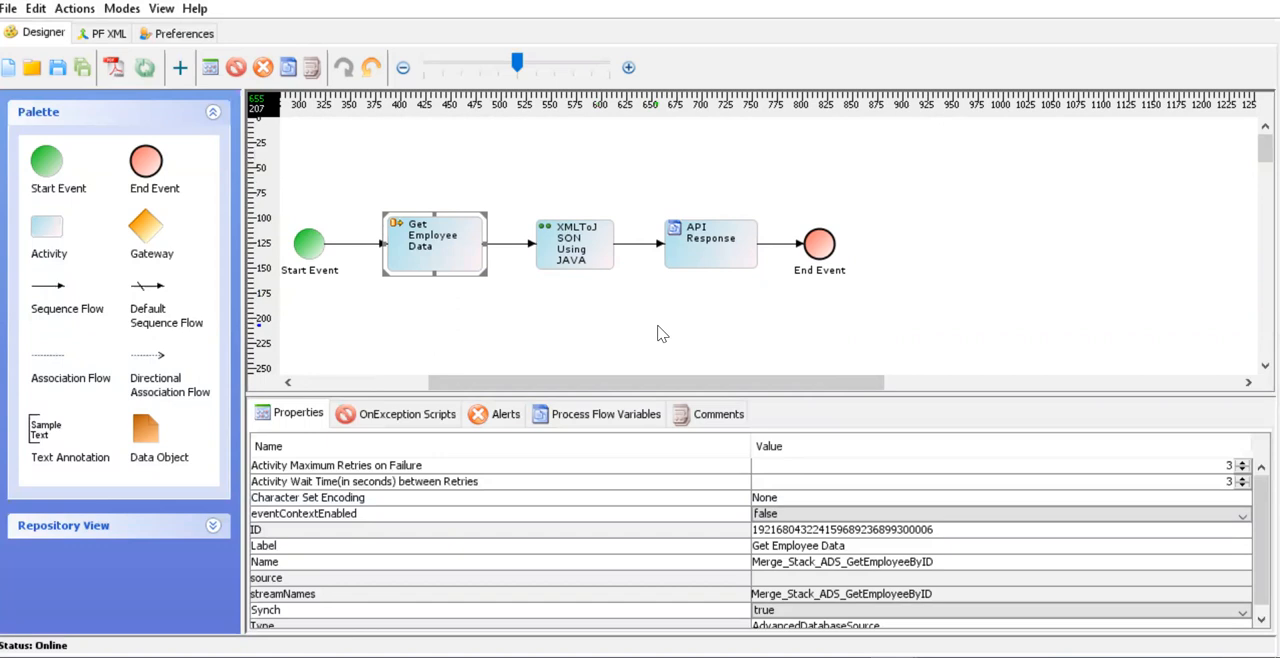
drag(645, 391, 660, 340)
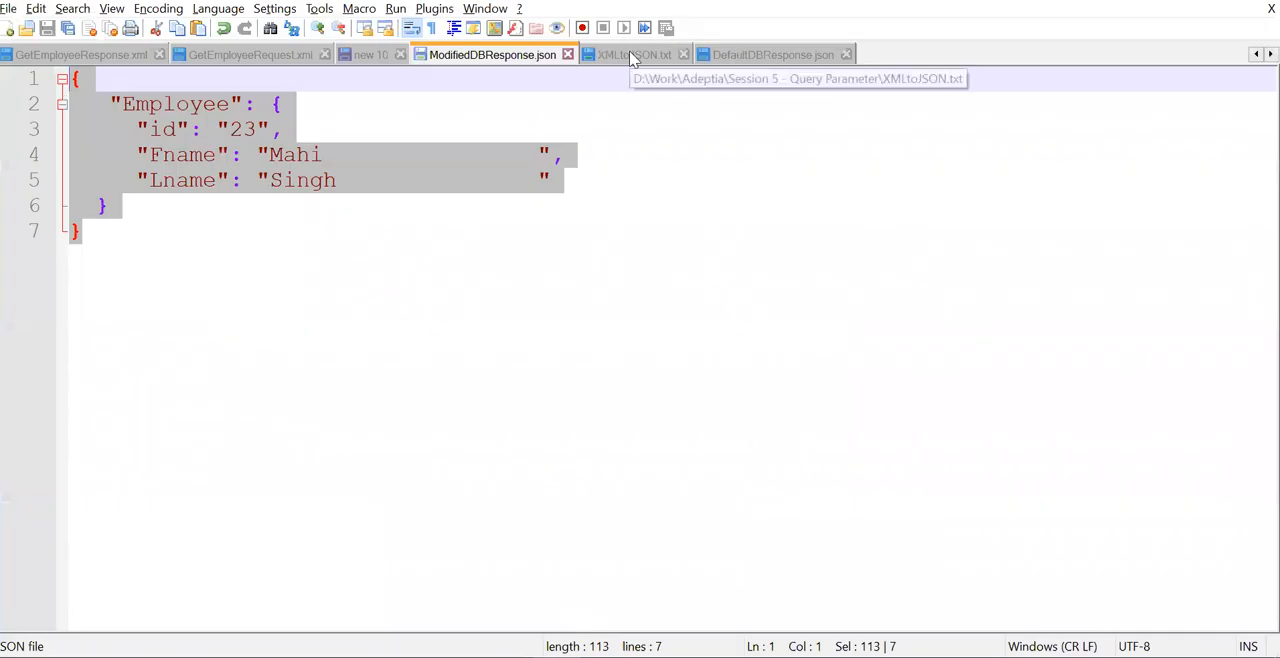
- Open XMLtoJSON.txt in Notepad++ and examine the script's builder, toJSONObject and service.write calls
click(632, 54)
scroll(381, 403, up, 2)
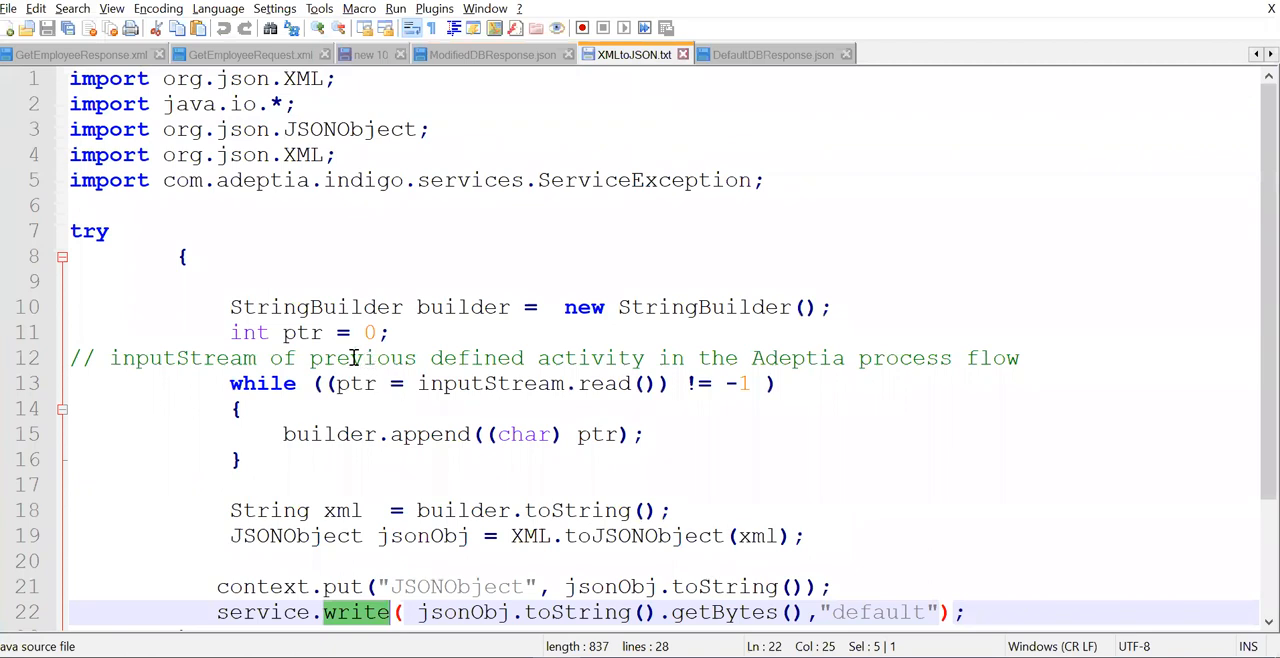
scroll(336, 337, down, 1)
scroll(332, 322, down, 1)
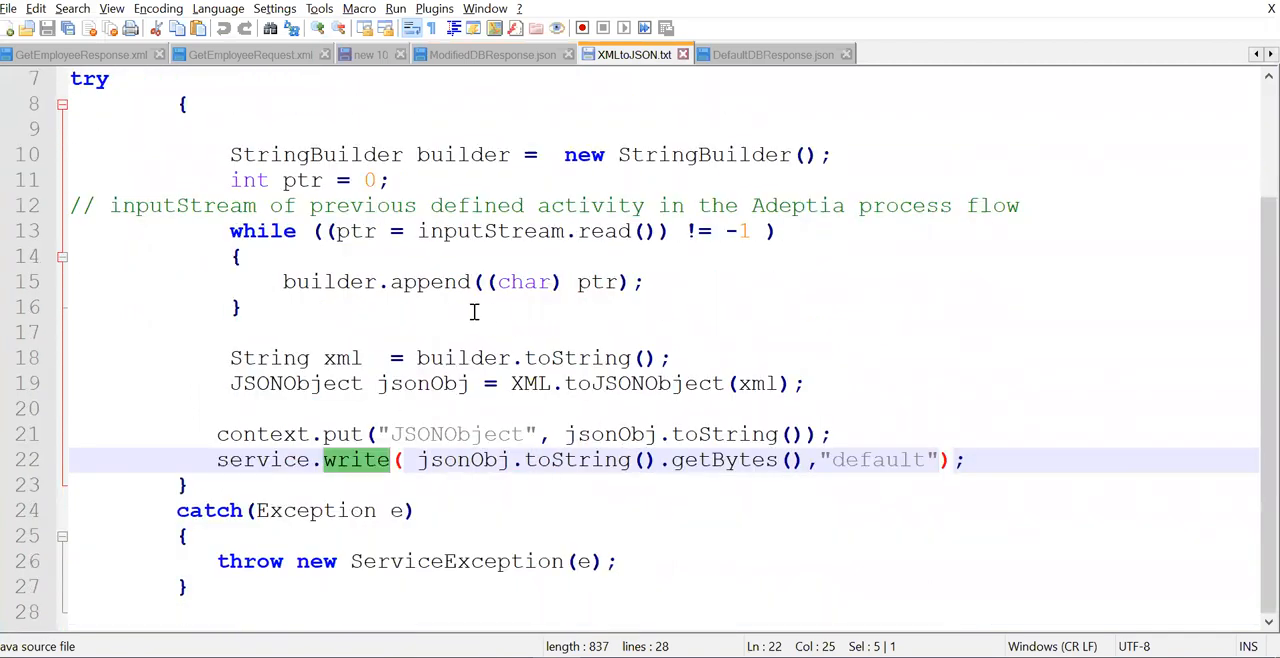
double_click(331, 282)
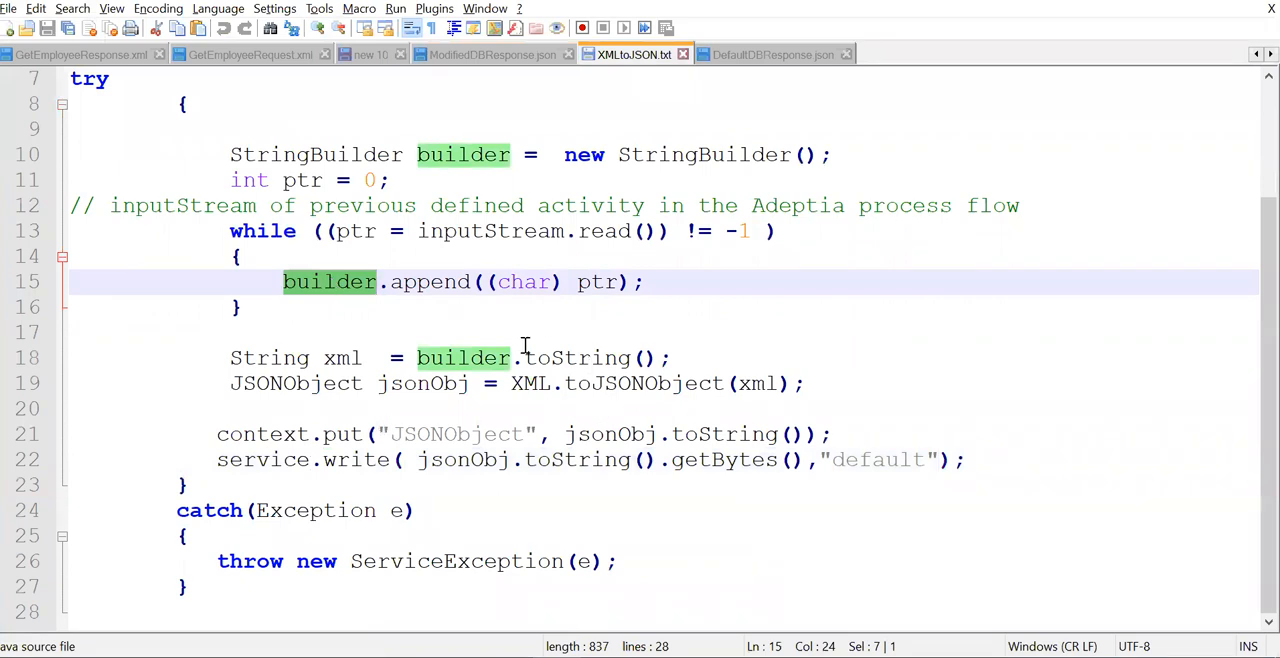
double_click(663, 384)
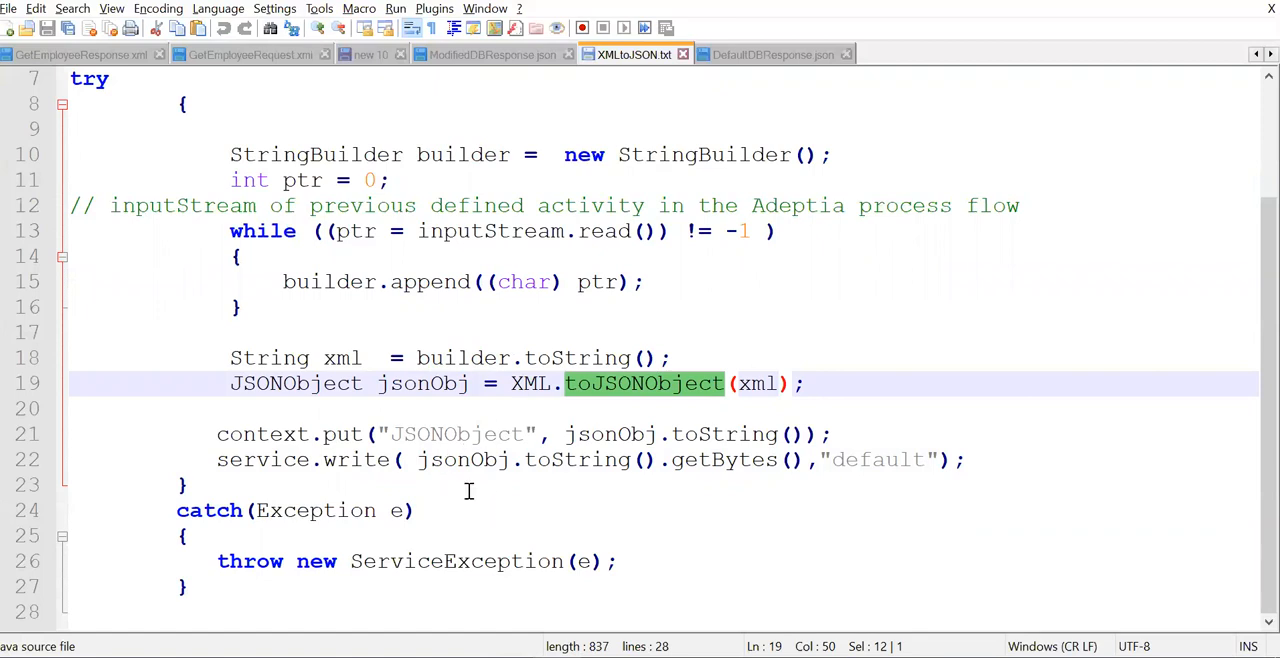
drag(218, 462, 388, 460)
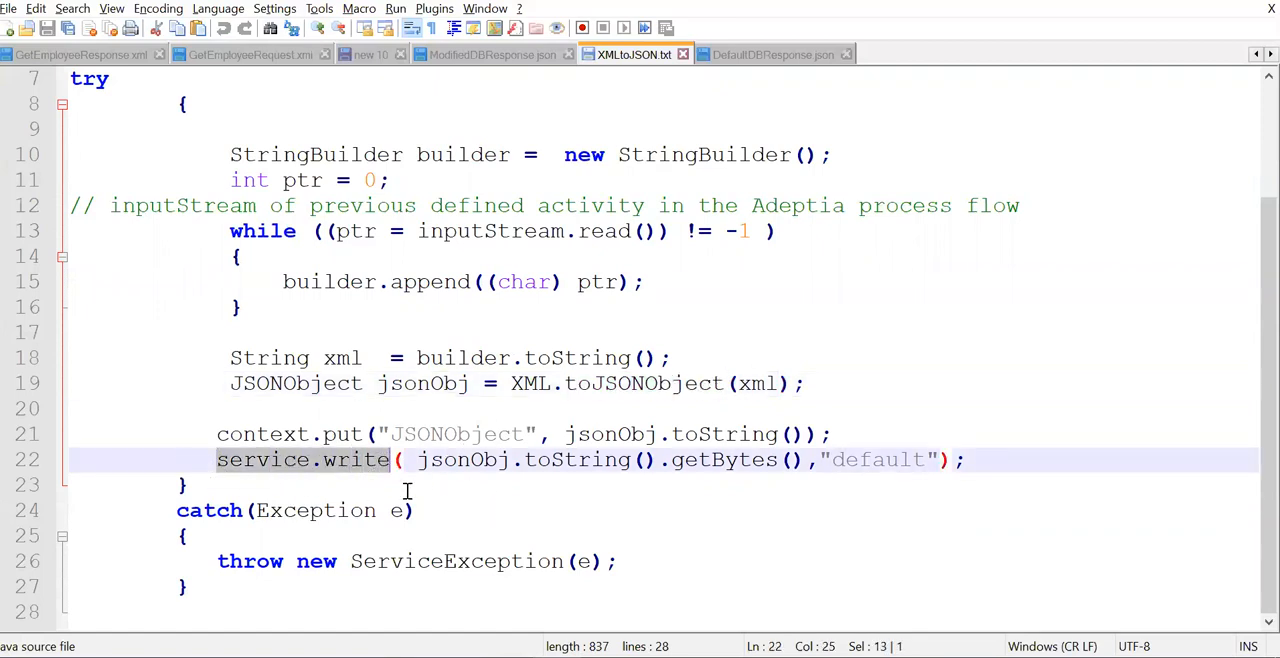
scroll(510, 515, up, 1)
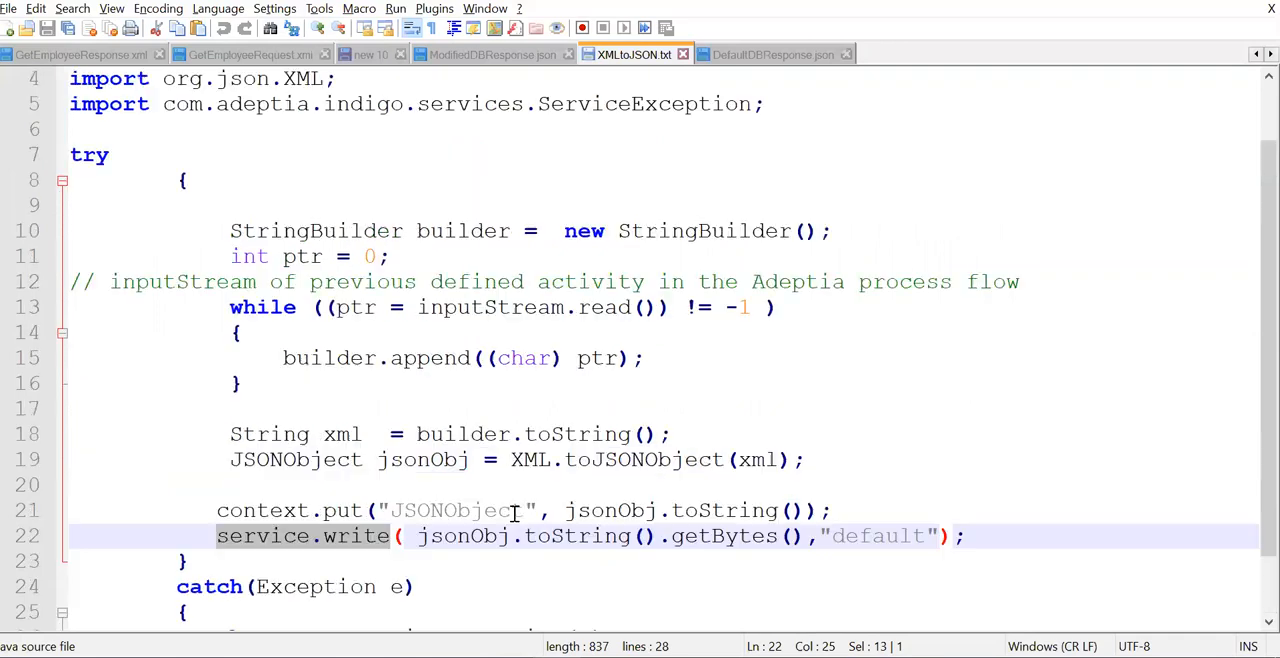
scroll(350, 550, up, 1)
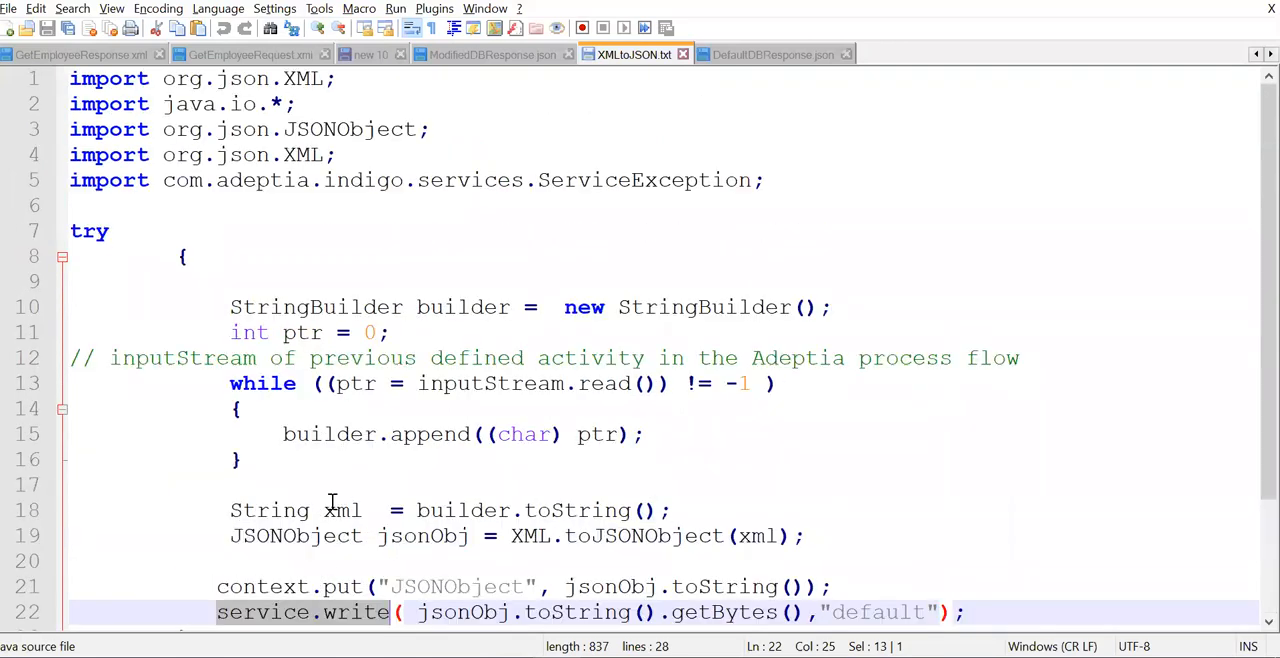
scroll(333, 503, down, 1)
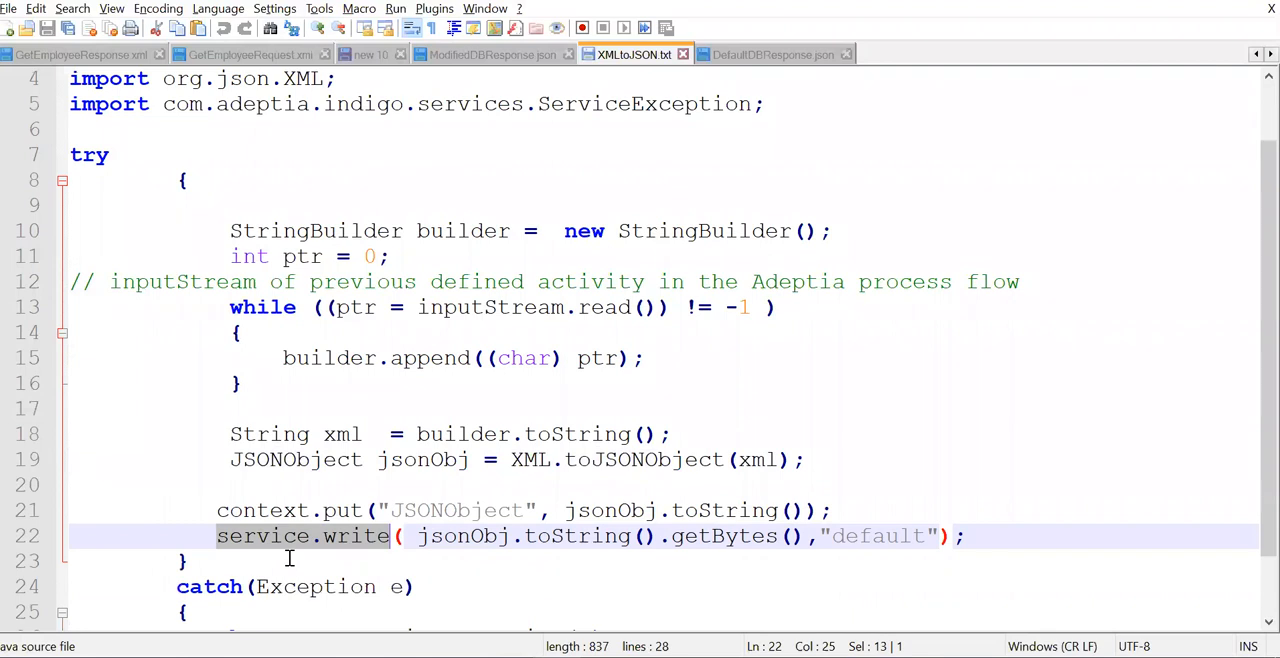
scroll(289, 559, down, 1)
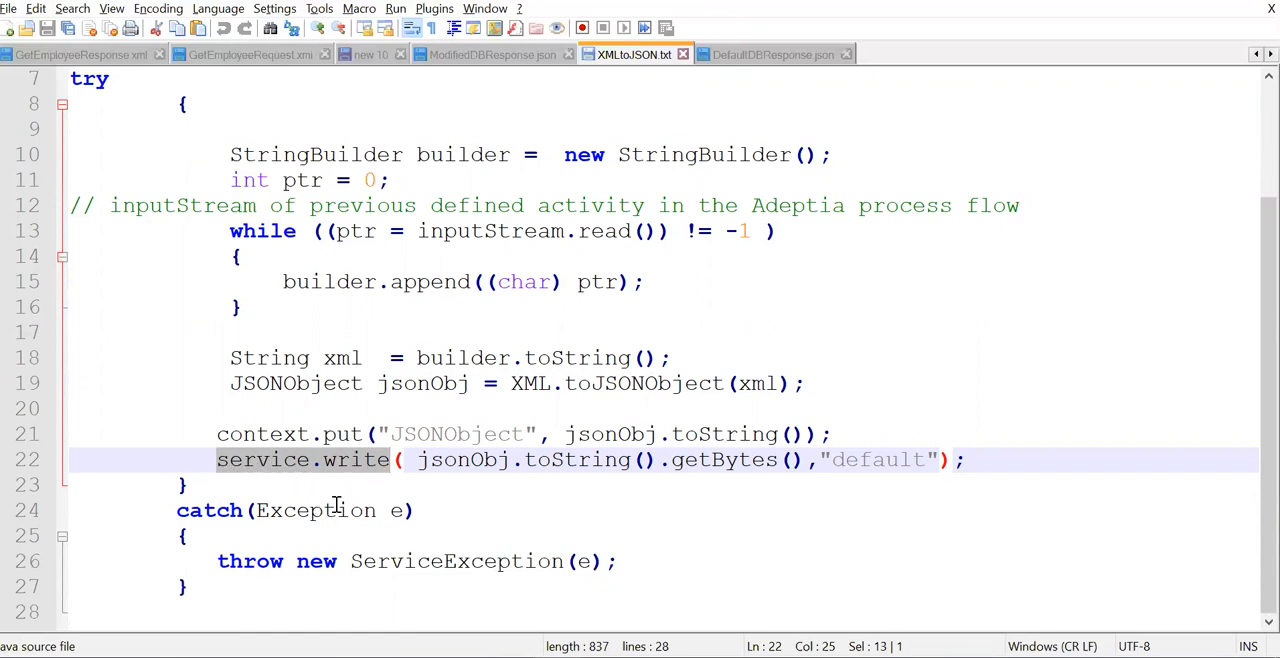
click(366, 465)
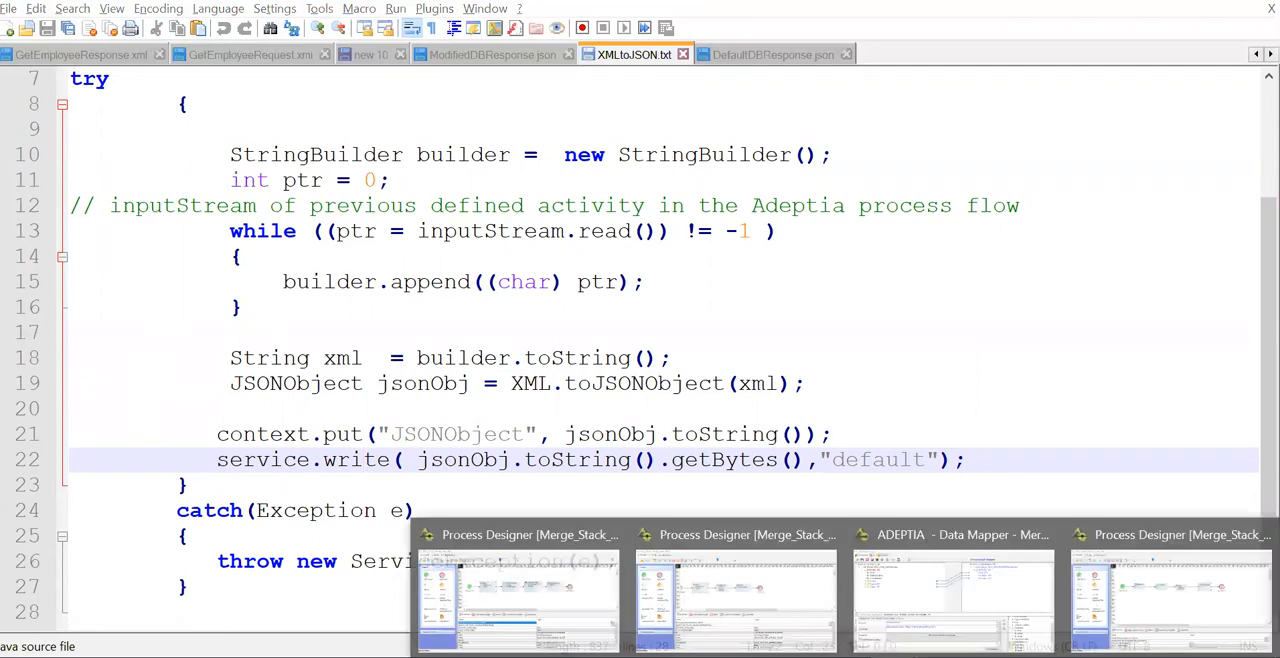
- Return to the Process Designer flow and inspect the API Response activity's source and parameterName properties
click(745, 603)
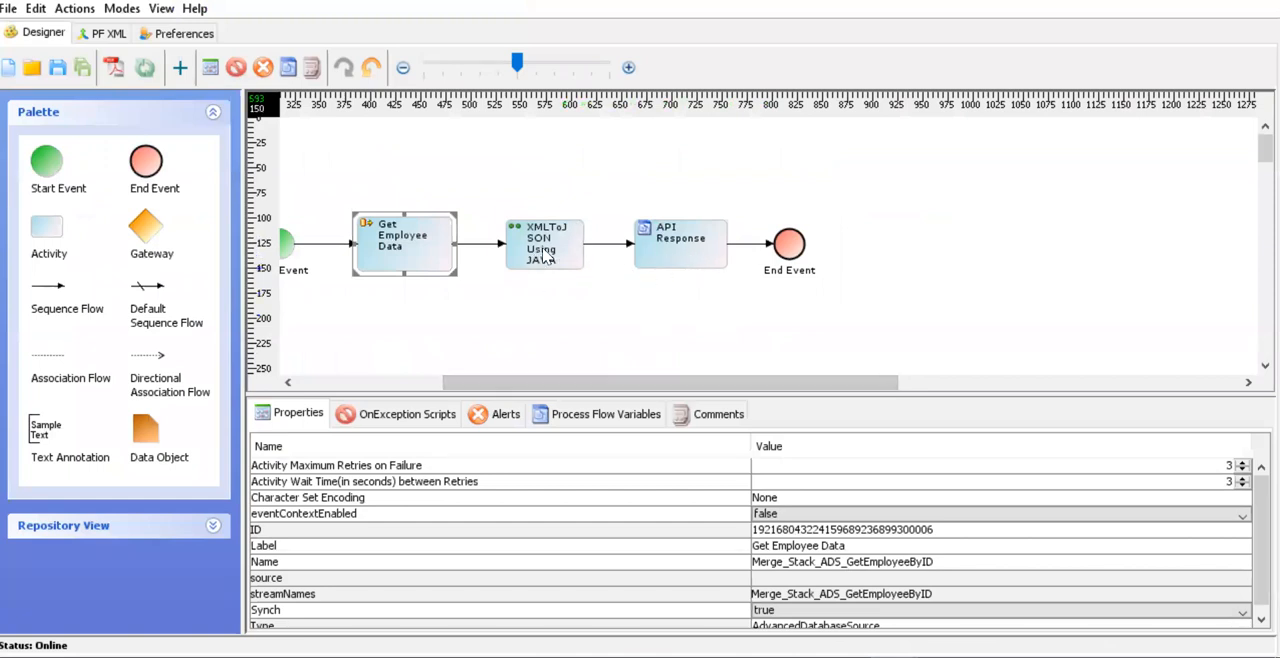
click(688, 262)
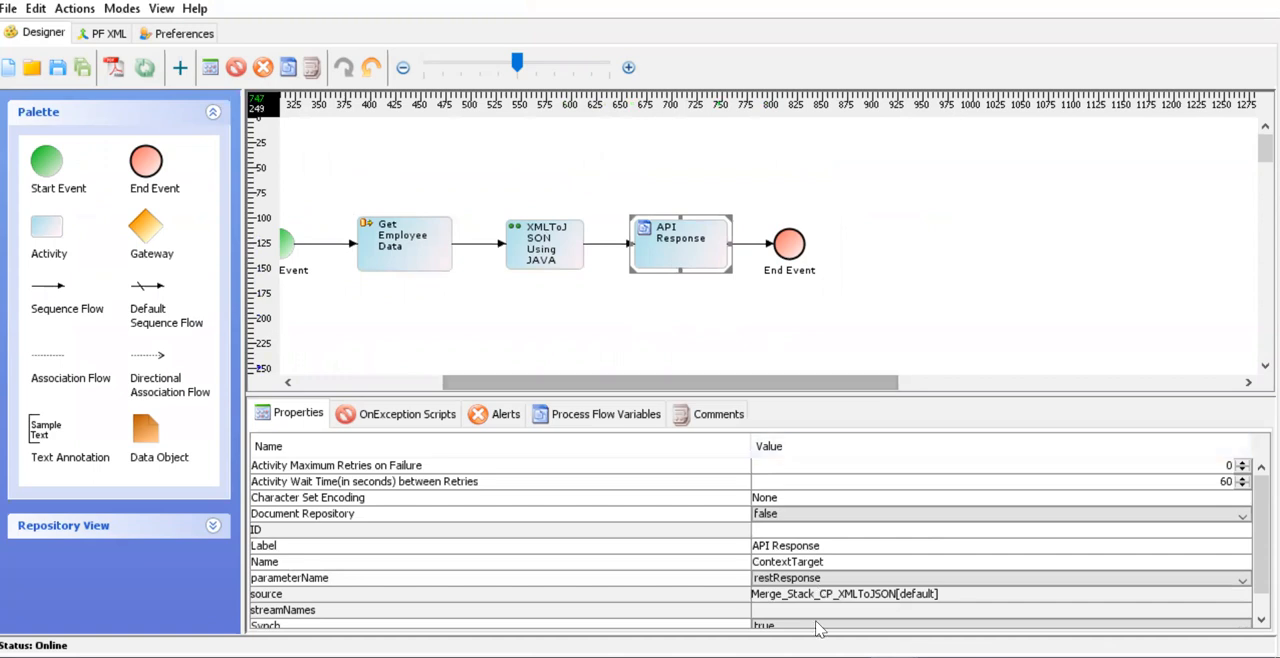
click(793, 579)
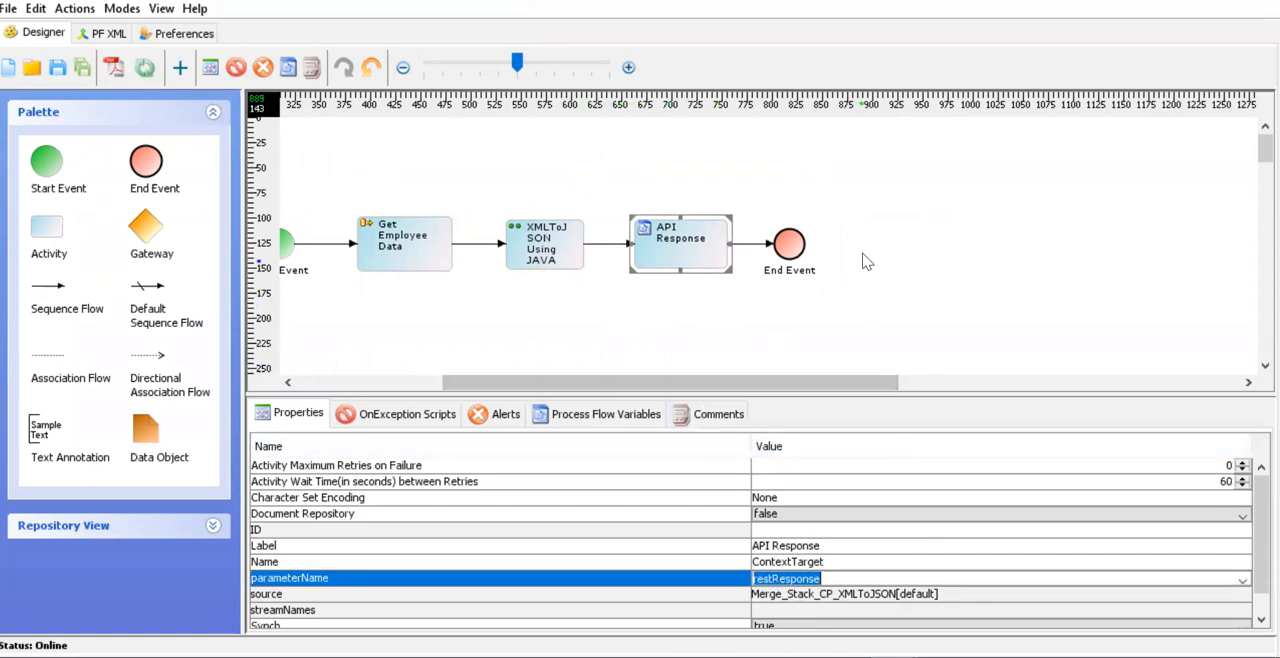
drag(809, 380, 655, 383)
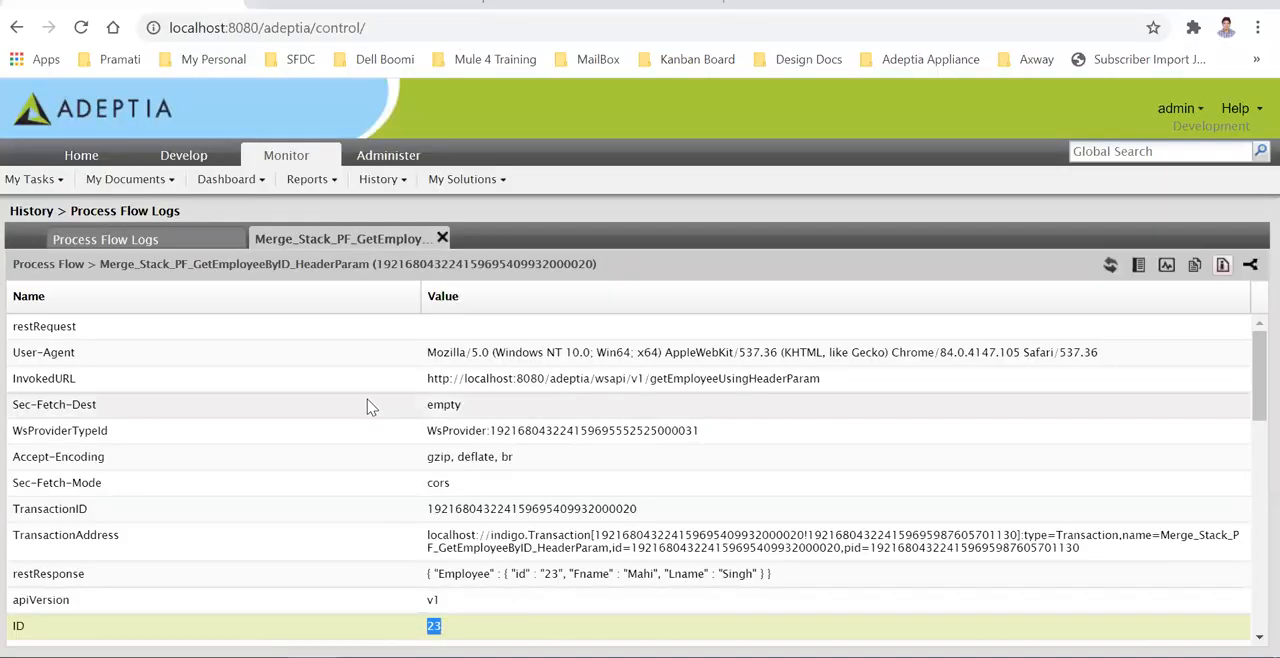
- Open the Merge_Stack_WSP_GetEmployee_QueryParam provider in Adeptia Suite and review its resource end path and available process flows
click(182, 156)
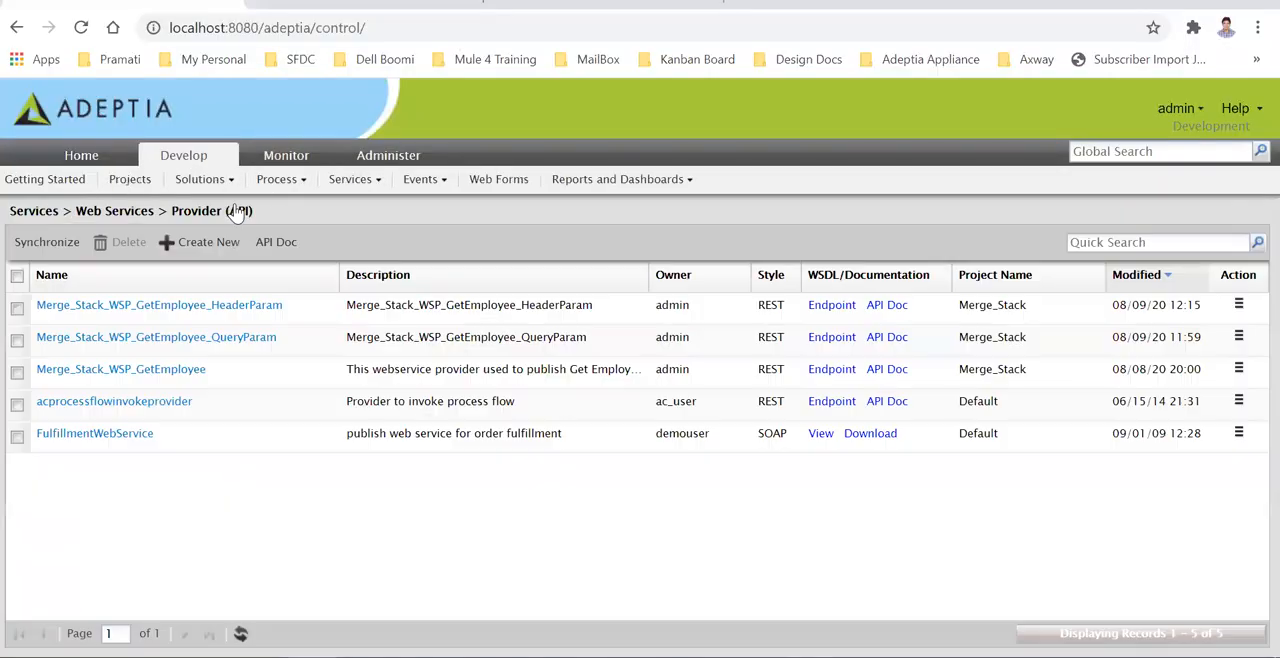
click(210, 343)
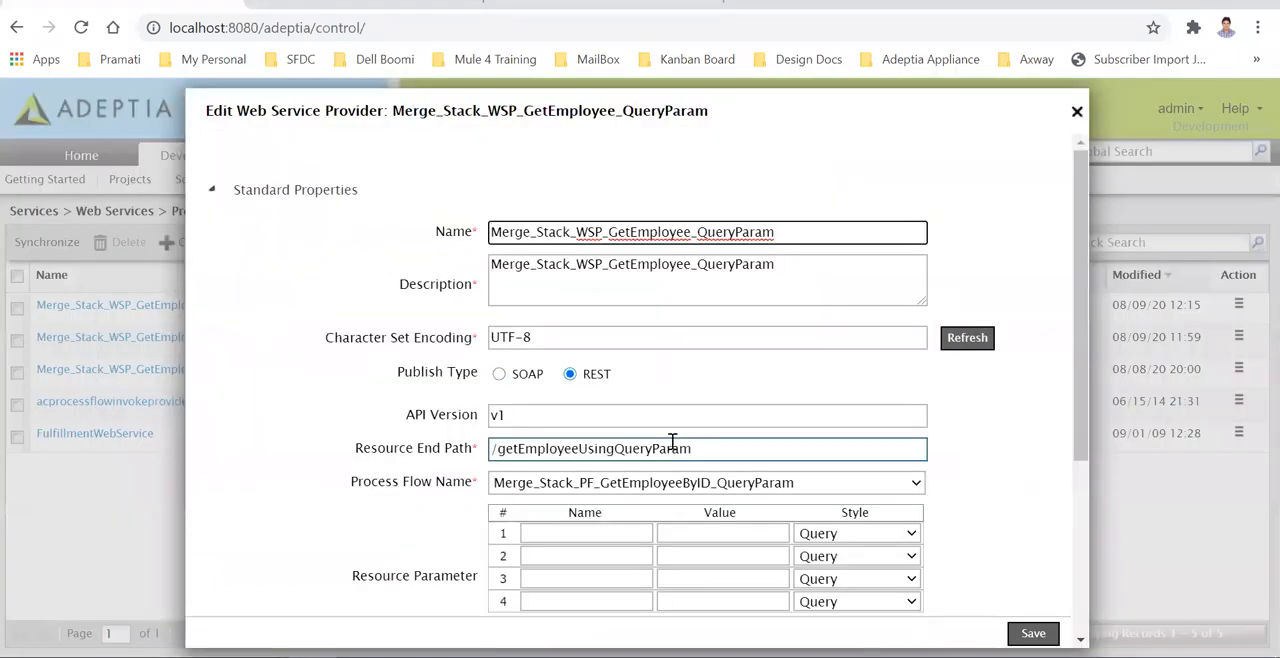
scroll(616, 407, down, 2)
drag(692, 350, 470, 365)
scroll(625, 290, down, 3)
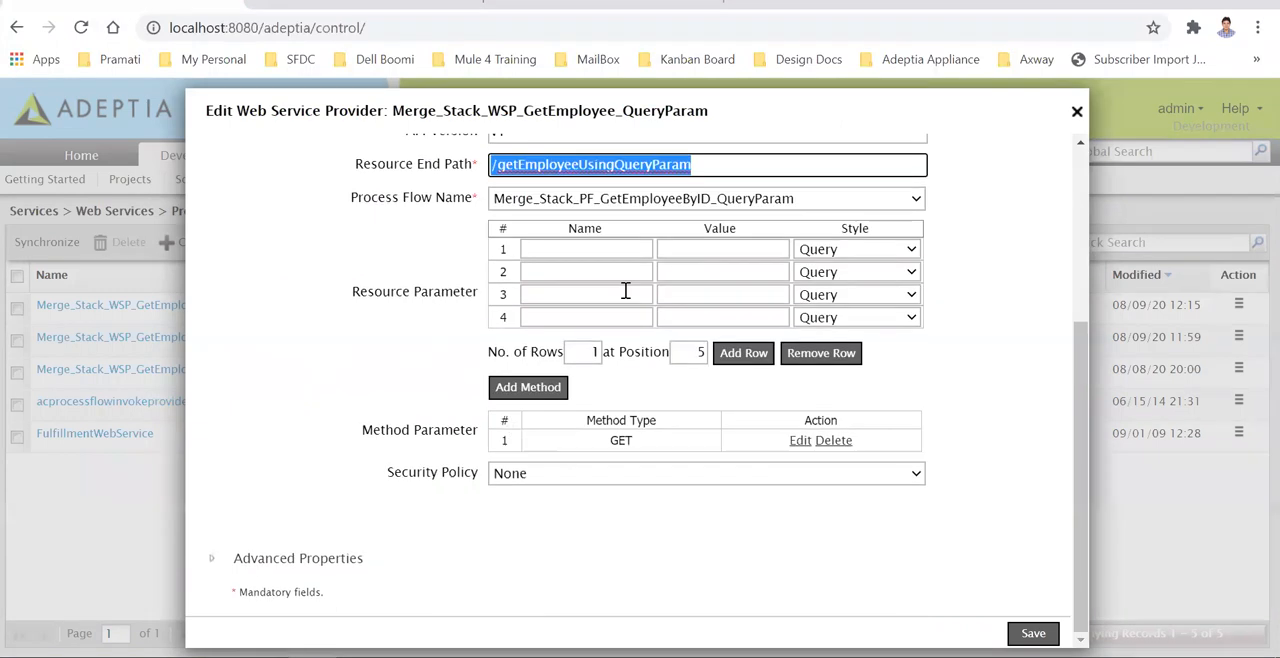
click(693, 200)
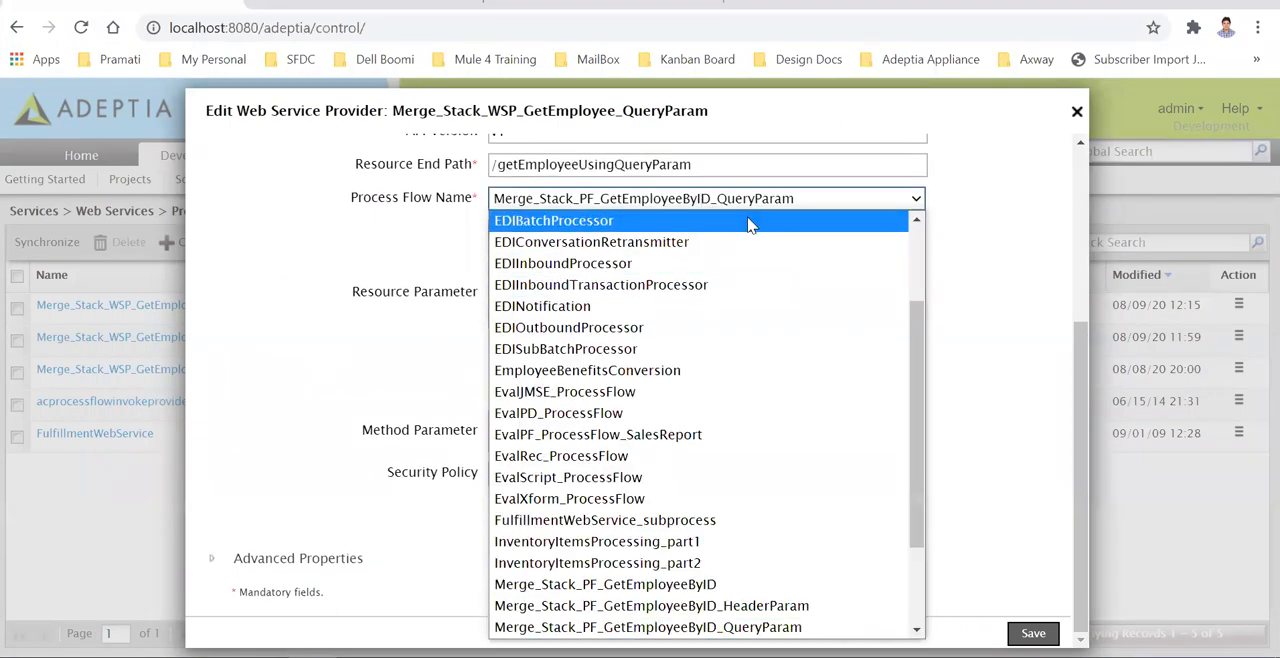
scroll(800, 295, up, 1)
click(1005, 357)
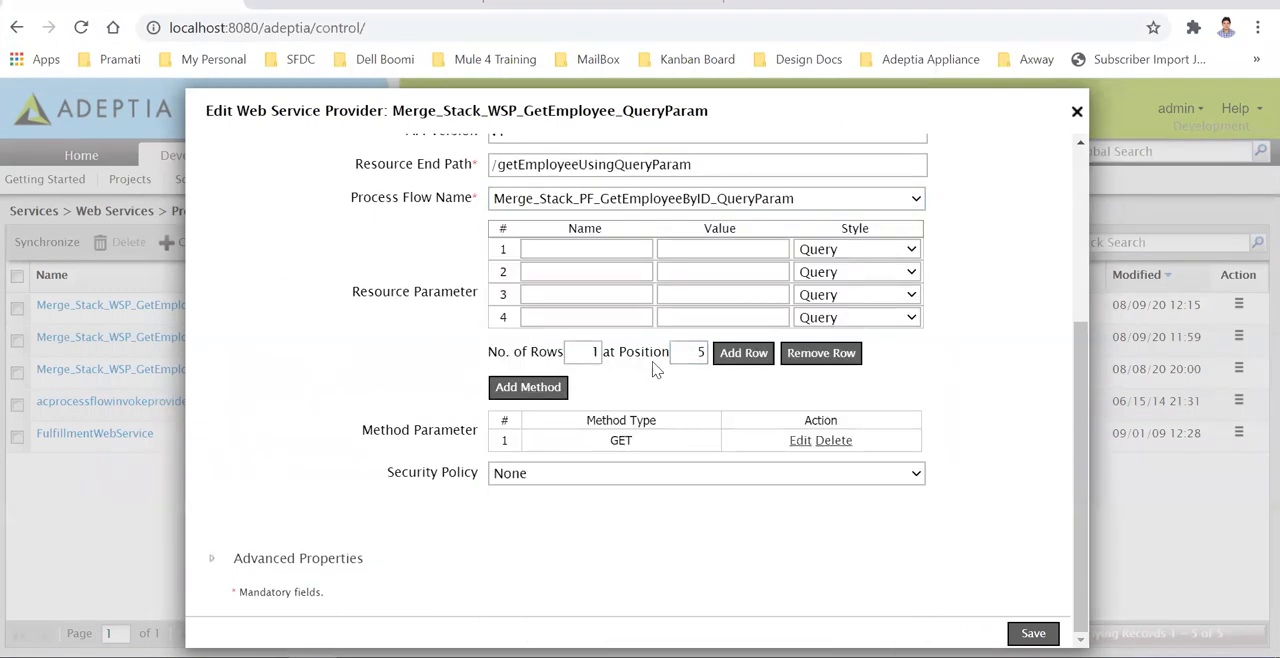
- Inspect the GET method's ID parameter and its Query style, then close the method and provider editors without saving
click(799, 441)
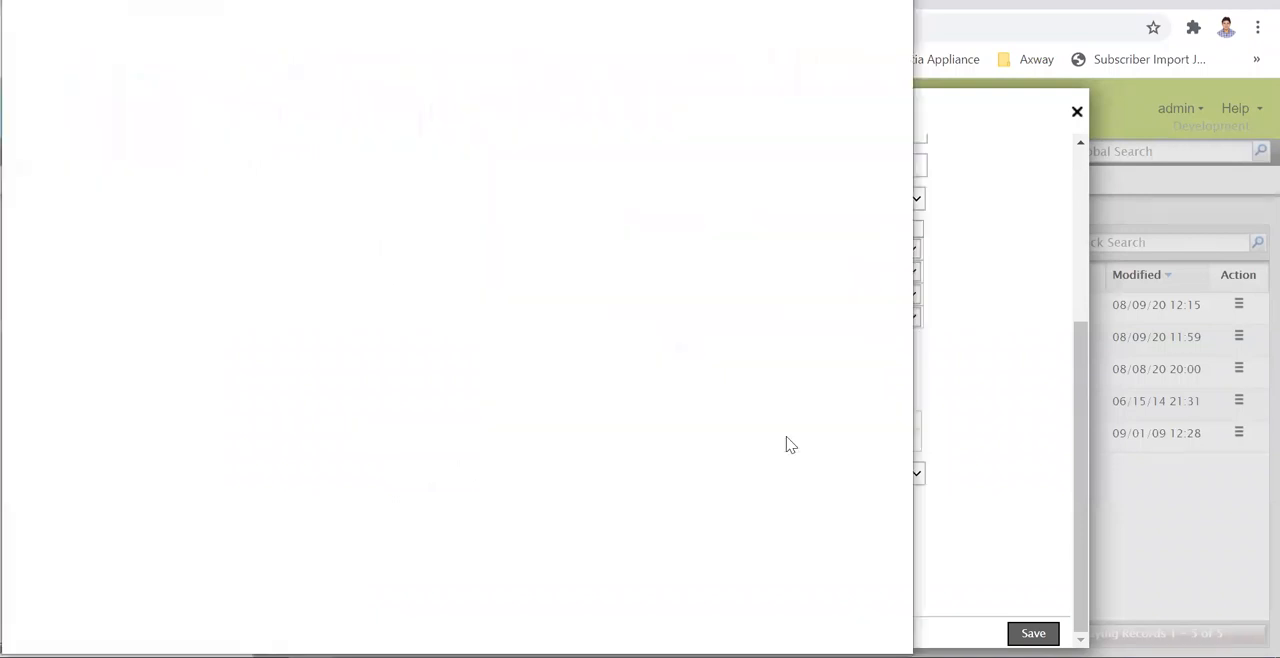
double_click(323, 110)
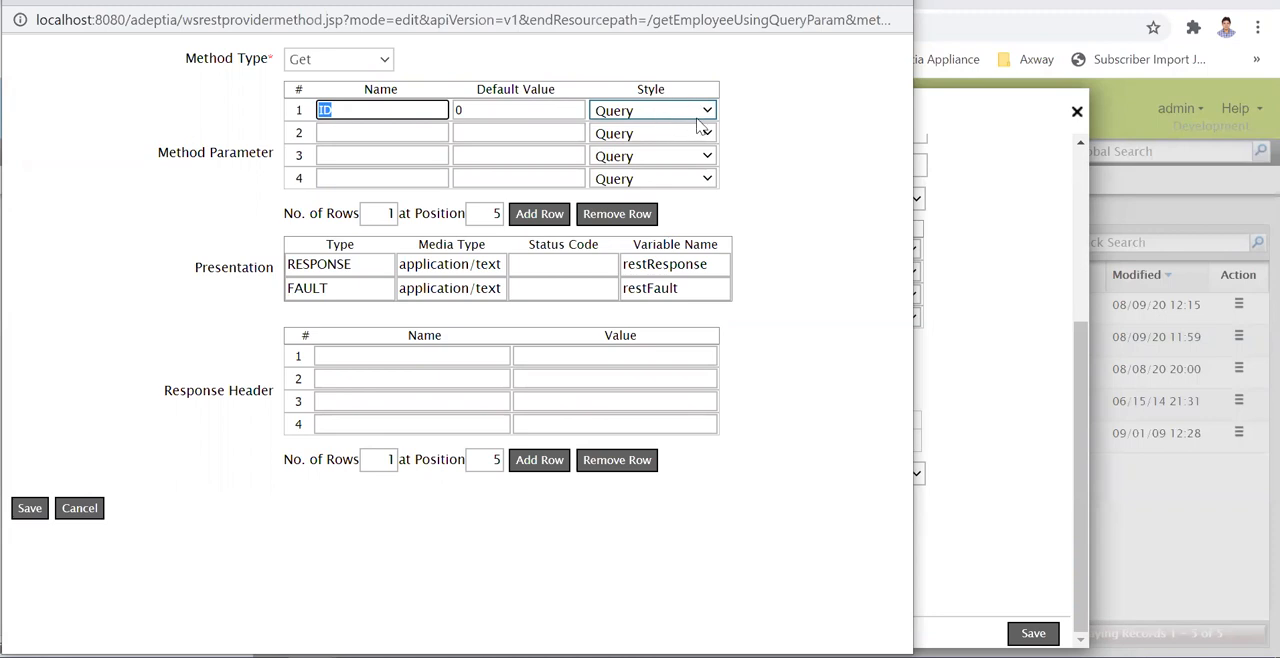
click(82, 510)
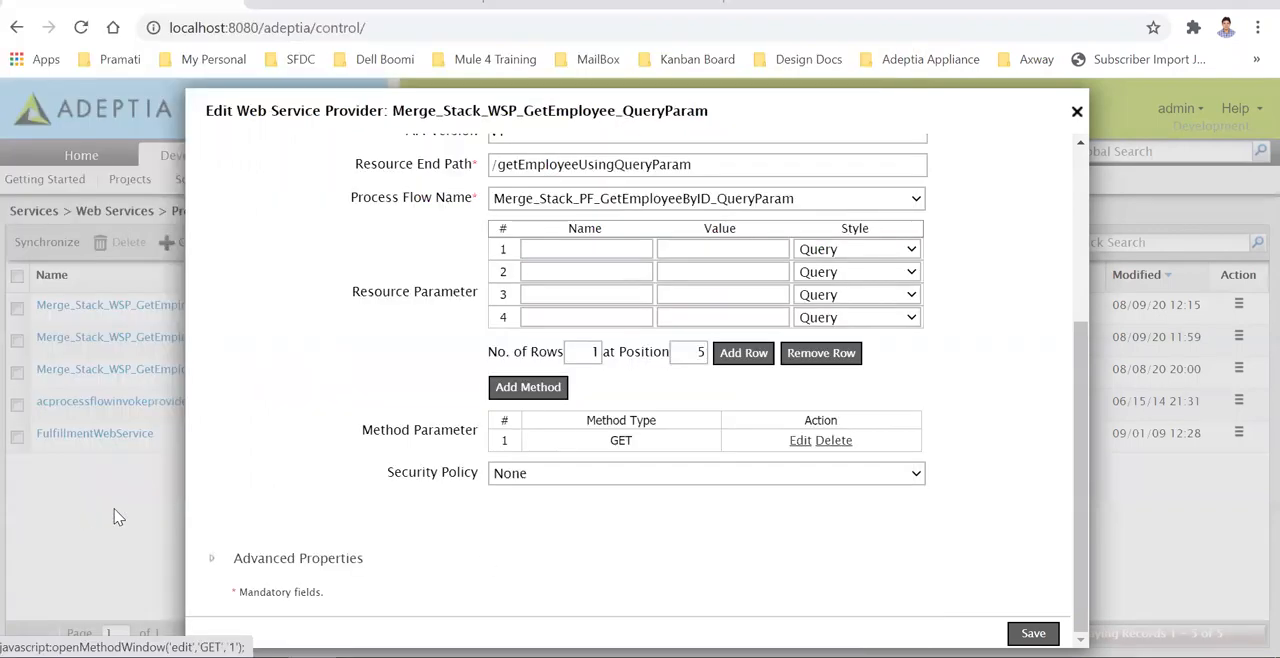
click(1076, 113)
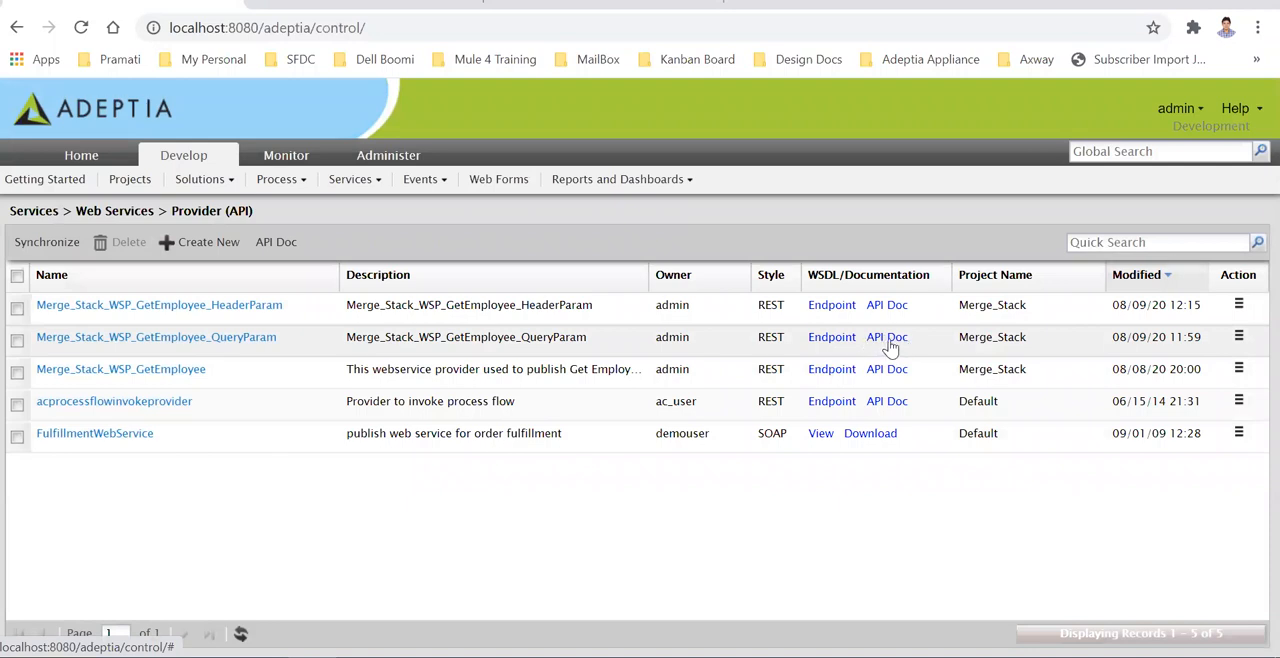
- View the QueryParam provider's endpoint URL, highlight its ID query parameter, and switch to Postman
click(840, 340)
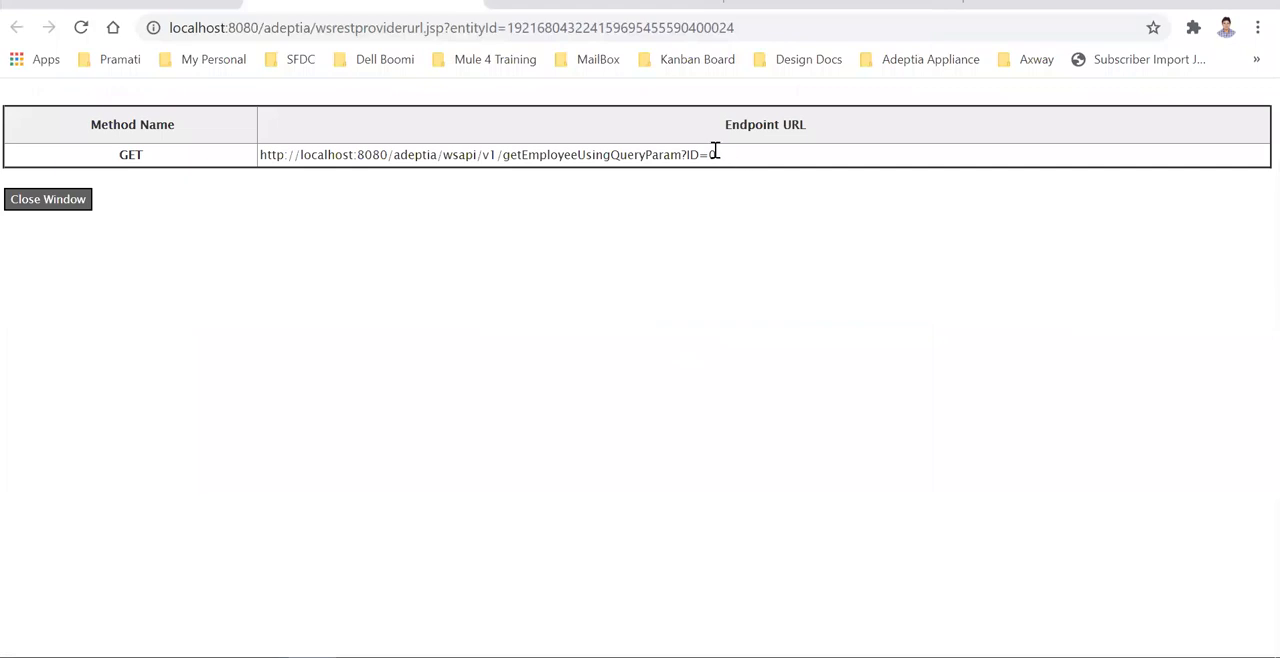
drag(714, 152, 687, 152)
key(alt+Tab)
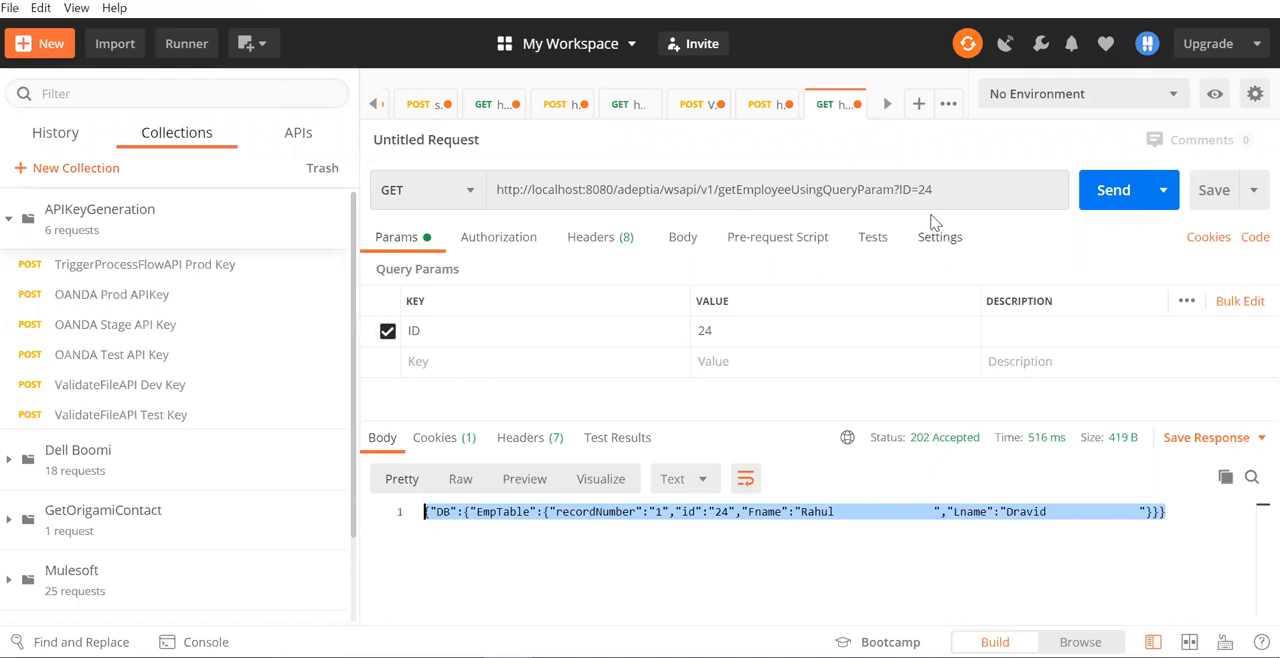
- Review the getEmployeeUsingQueryParam GET request's URL, authorization settings and headers
drag(949, 191, 492, 189)
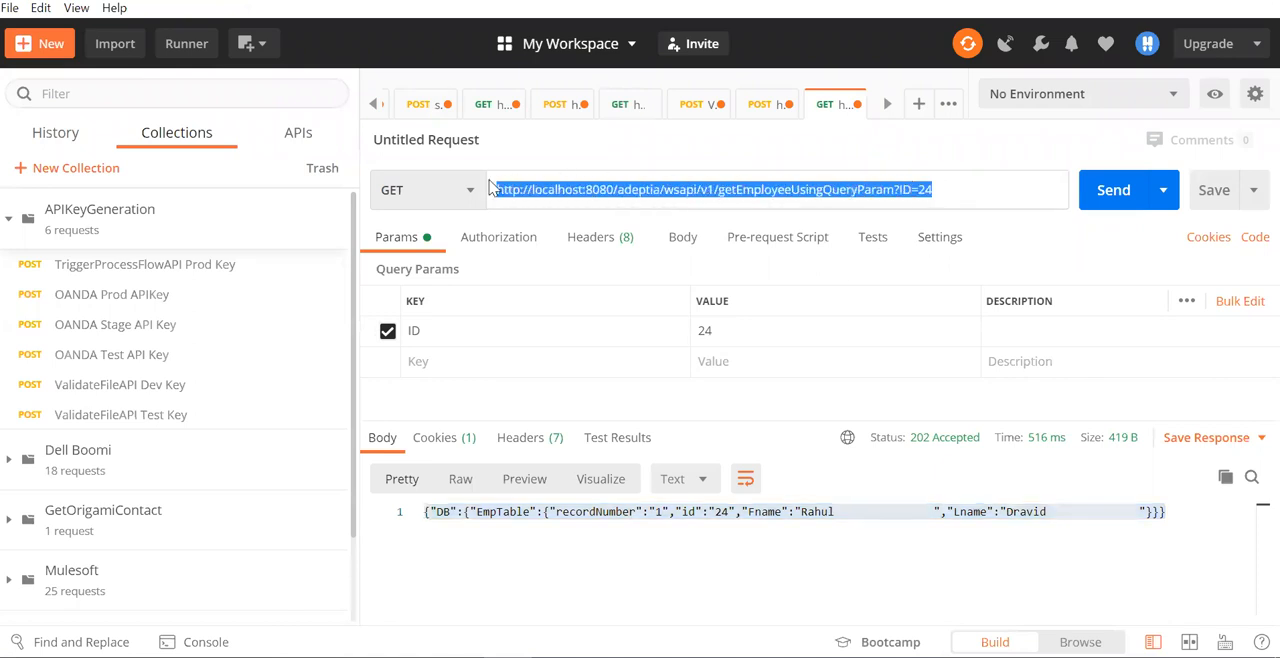
click(949, 197)
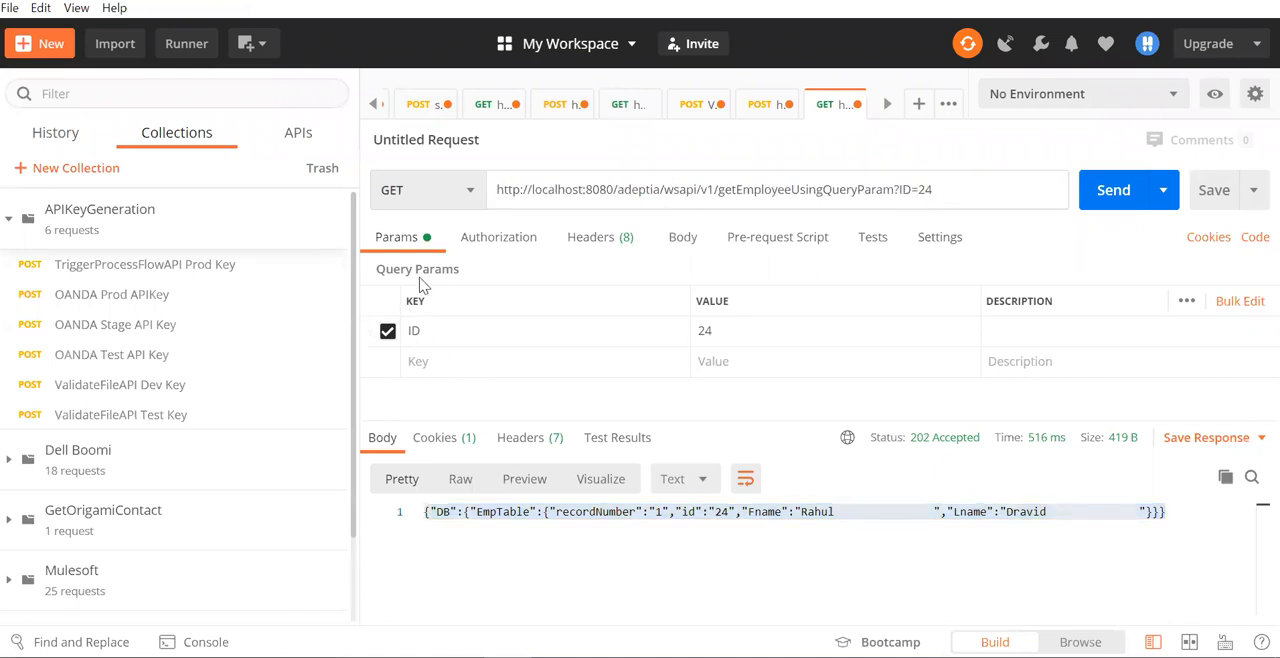
click(498, 248)
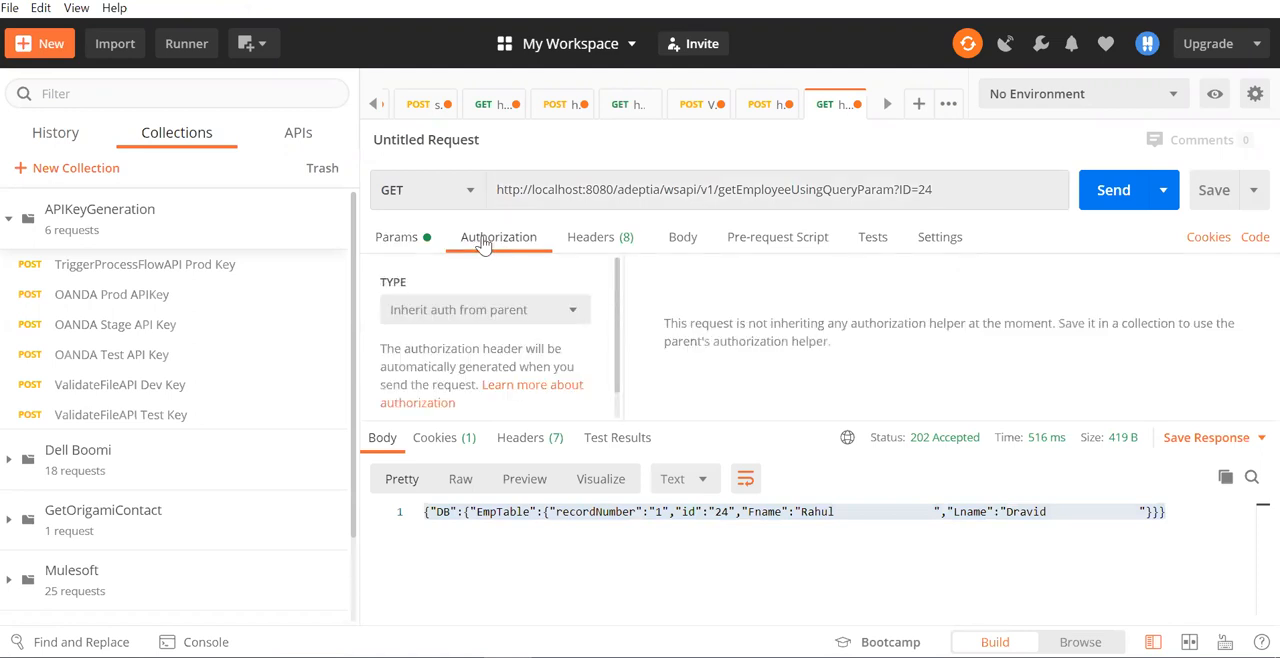
click(594, 241)
- Set the GET request's ID query parameter to 23 and send the request
click(410, 241)
double_click(439, 334)
click(729, 337)
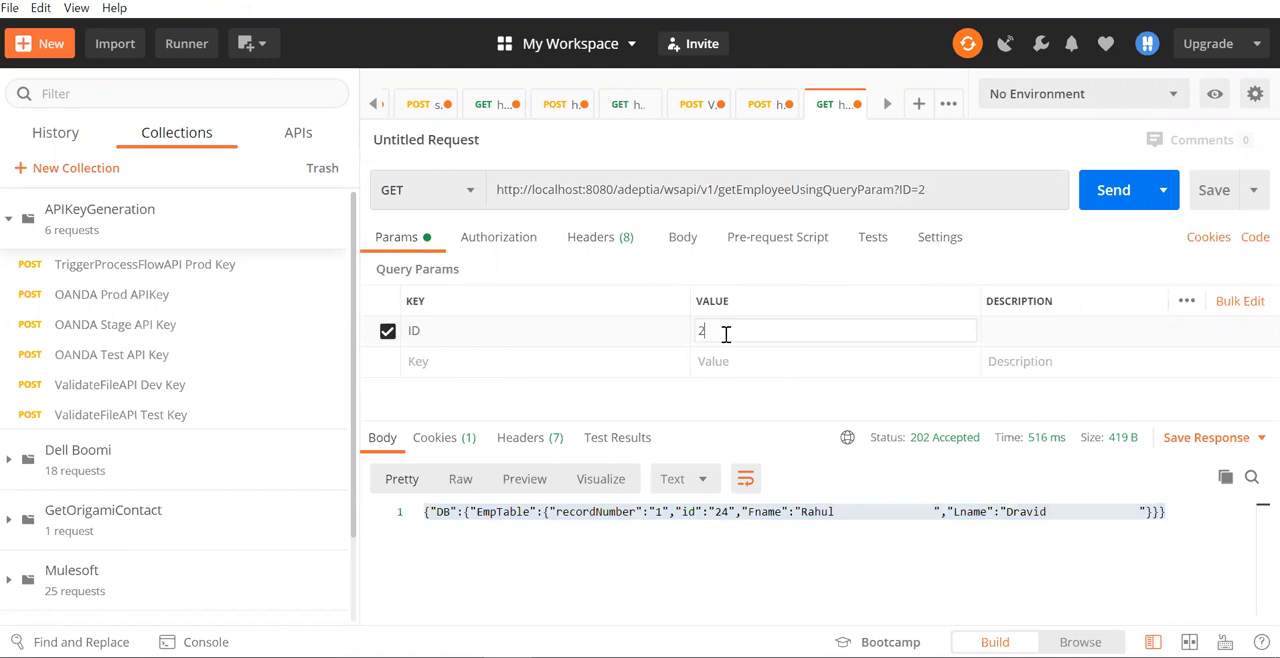
text(3)
click(1113, 193)
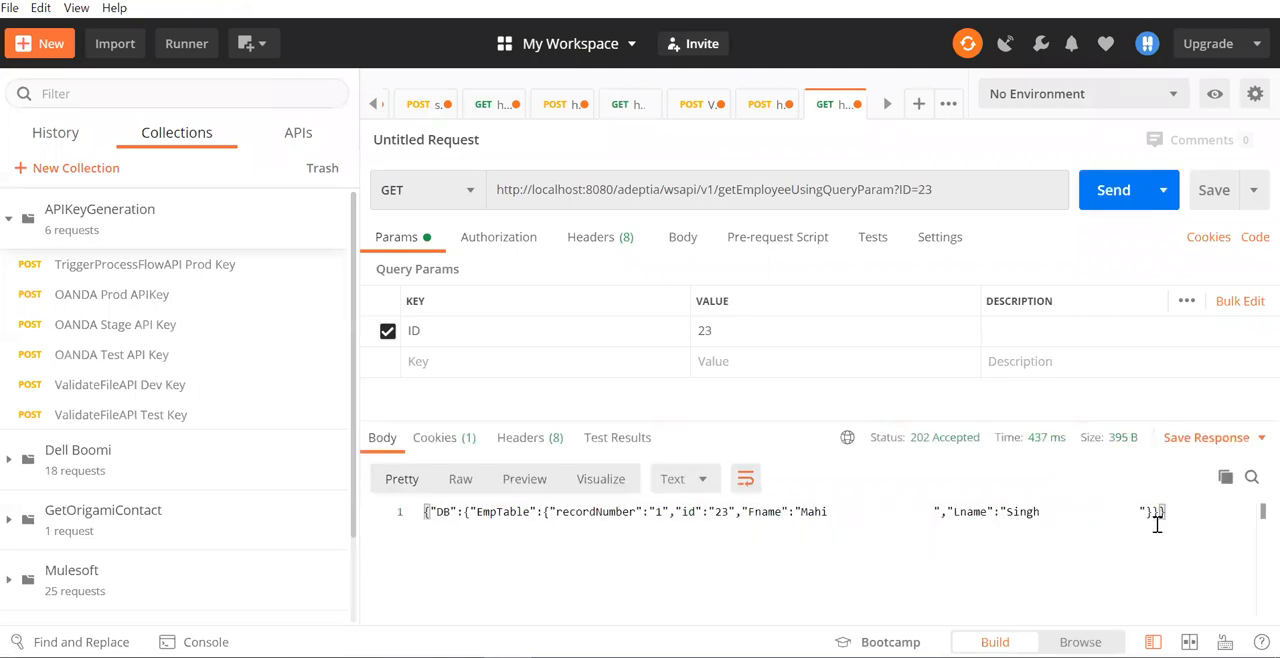
- Highlight the full JSON response body to examine the returned employee record
drag(1166, 514, 435, 514)
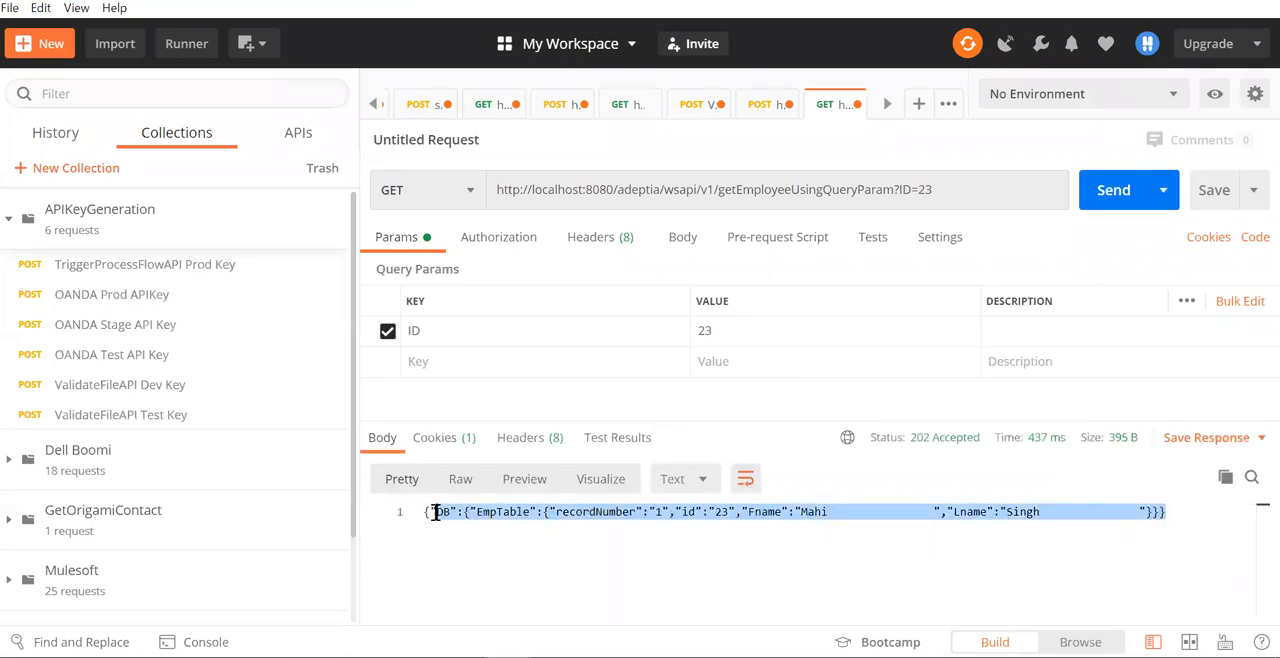
click(606, 574)
drag(426, 515, 1170, 511)
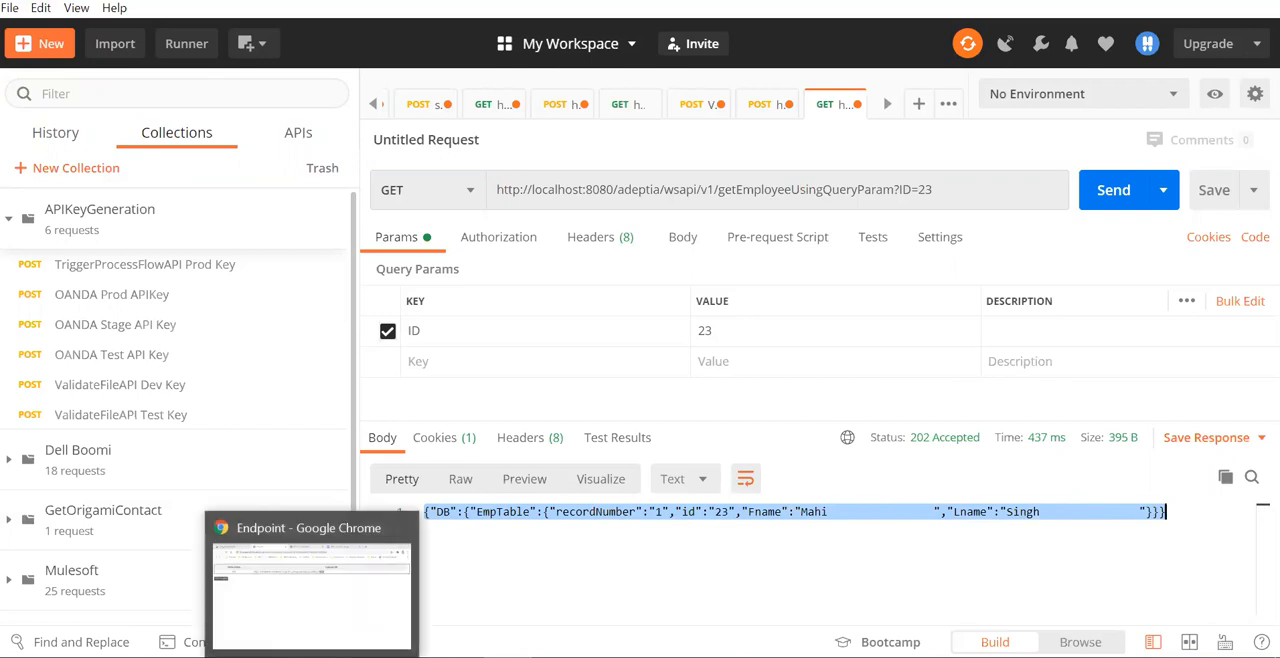
- Preview the HeaderParam and QueryParam process flows in the open Process Designer windows to compare their activities
mouse_move(331, 627)
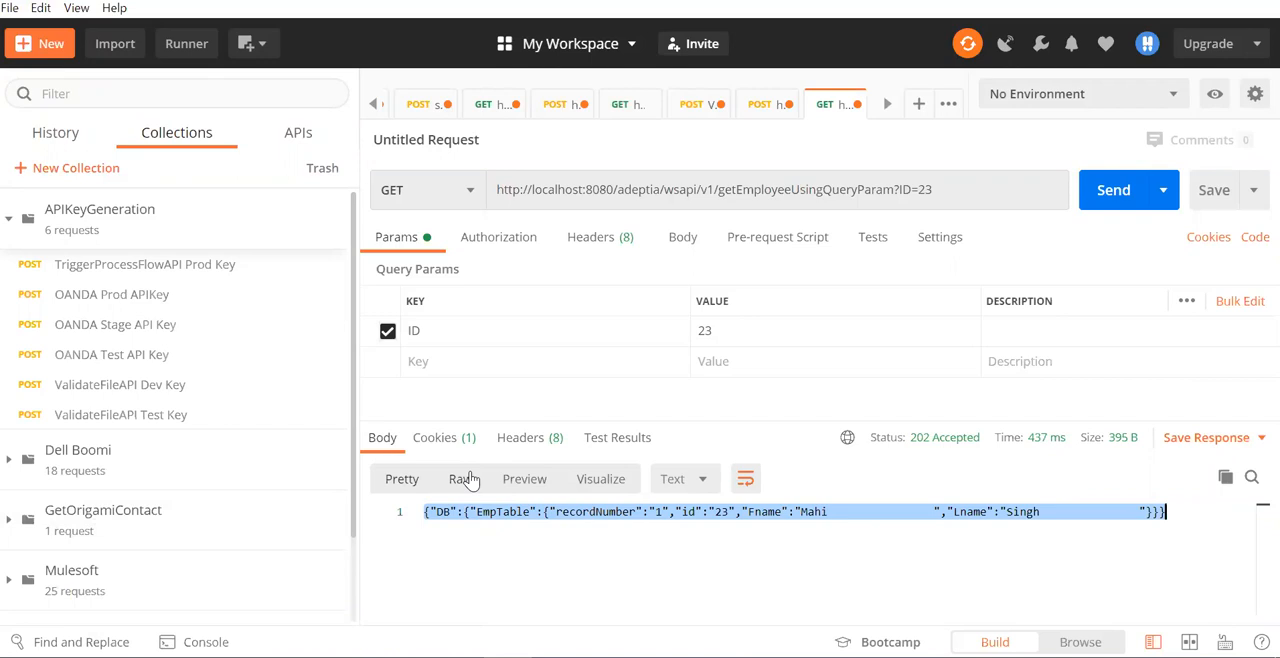
click(843, 656)
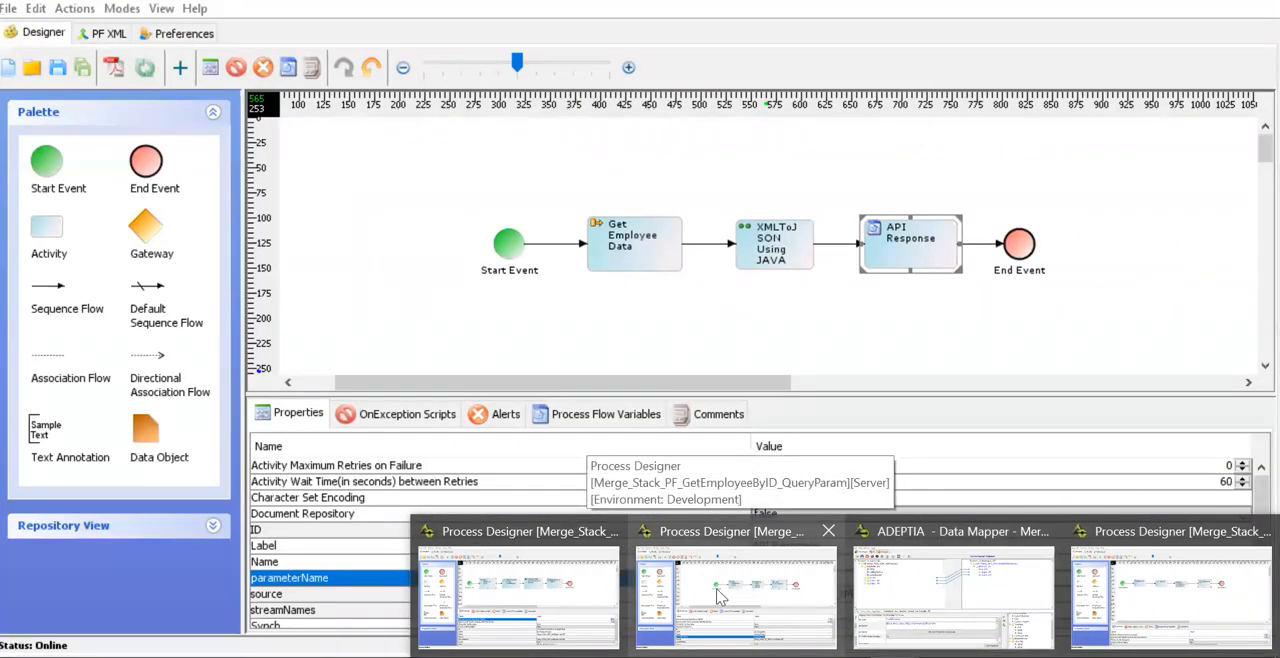
mouse_move(533, 600)
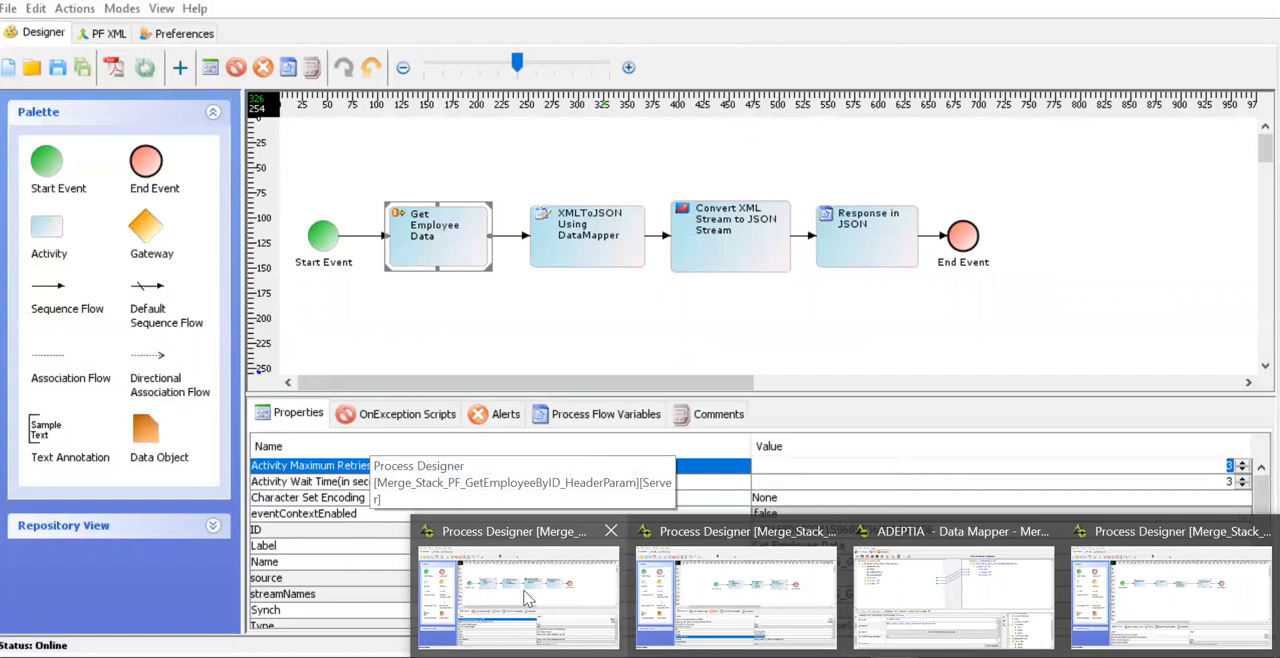
mouse_move(706, 598)
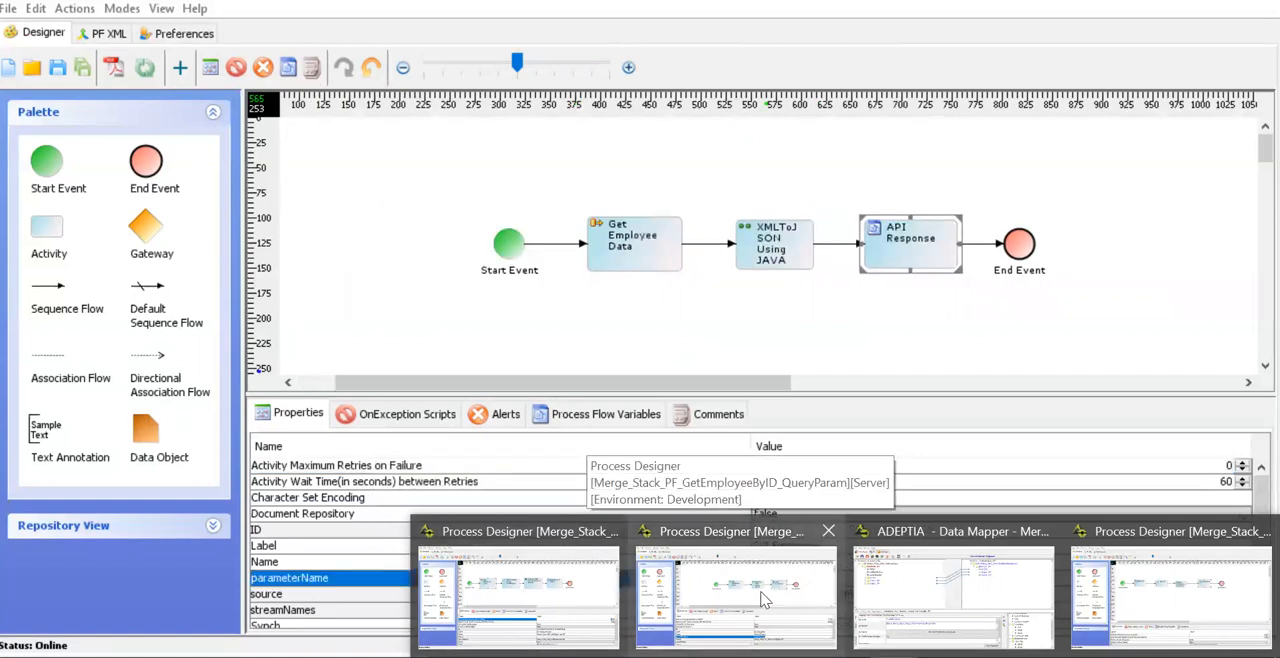
mouse_move(572, 600)
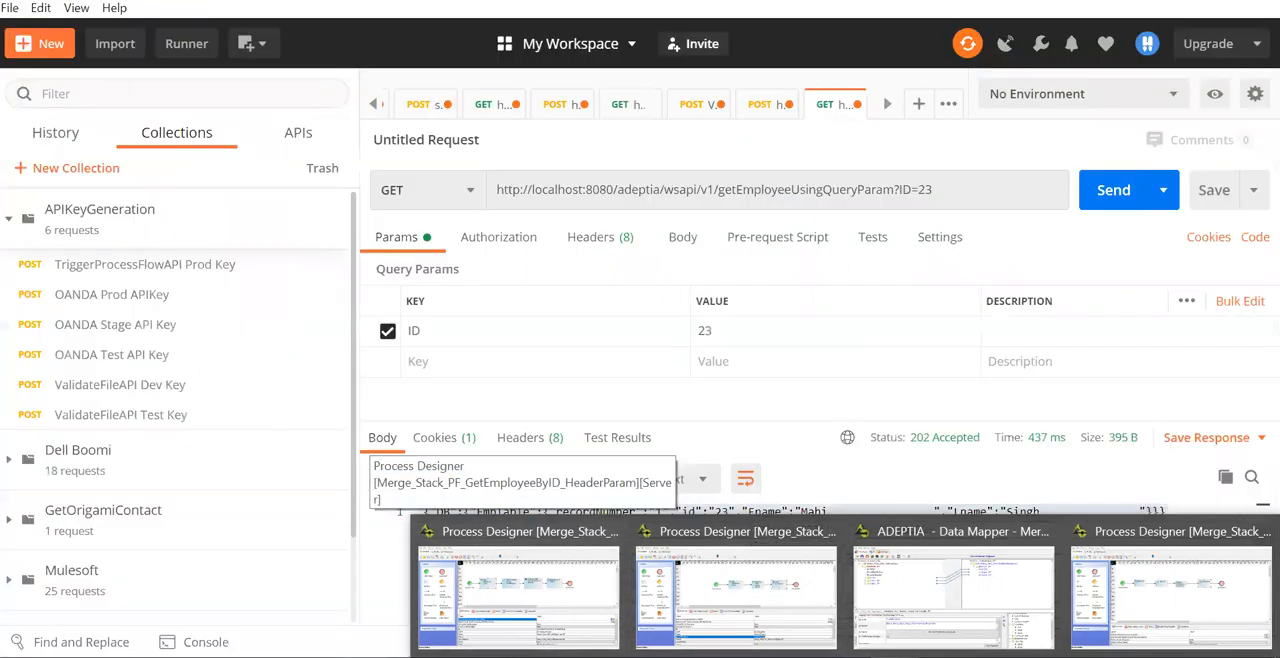
- Switch to Adeptia Suite in Chrome, refresh the Process Flow Logs, and open the latest Merge_Stack_PF_GetEmployeeByID_QueryParam execution
click(345, 655)
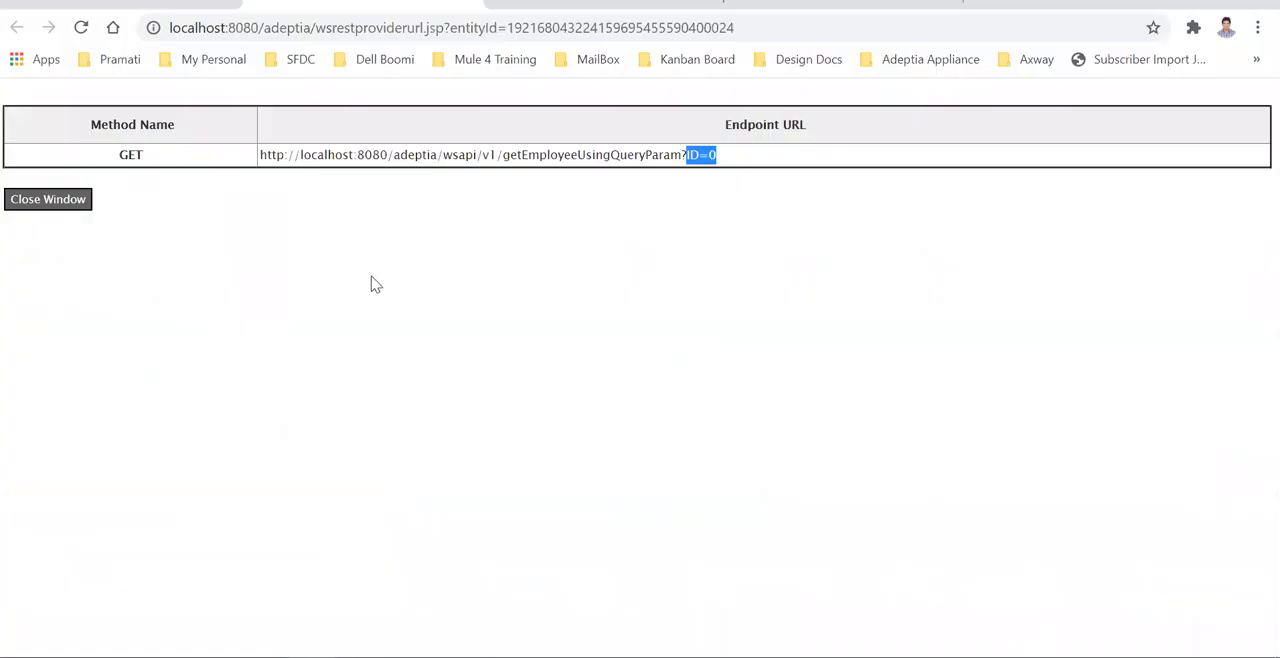
click(152, 10)
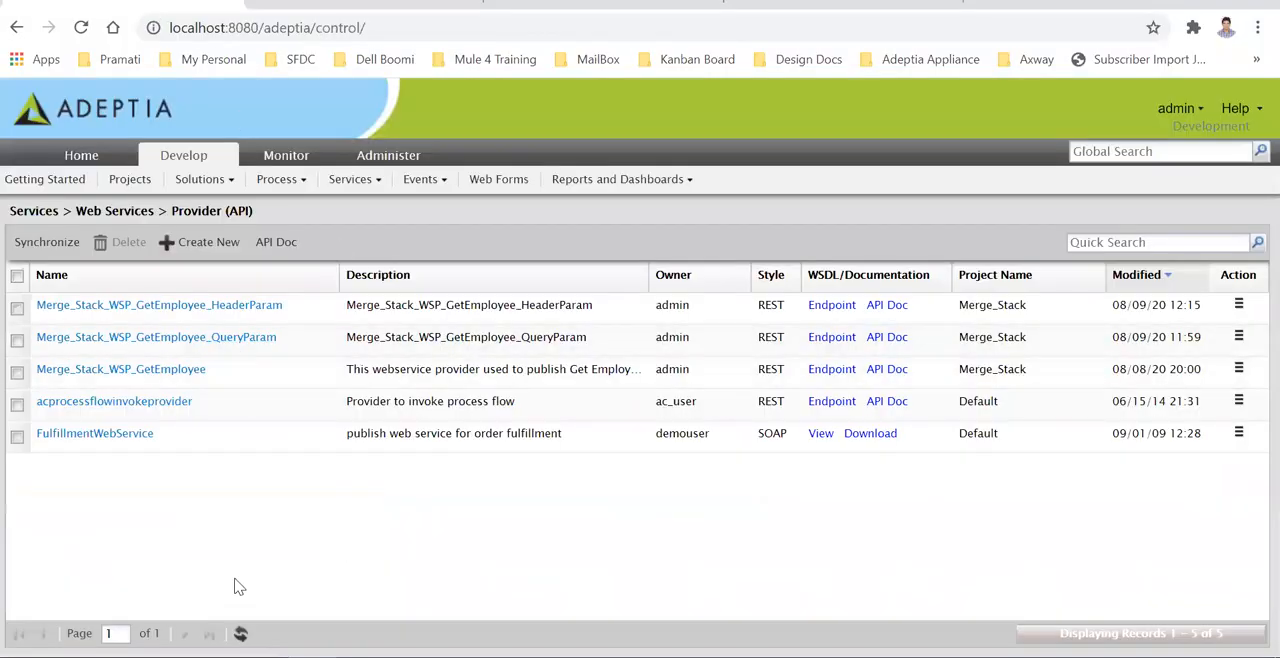
click(272, 157)
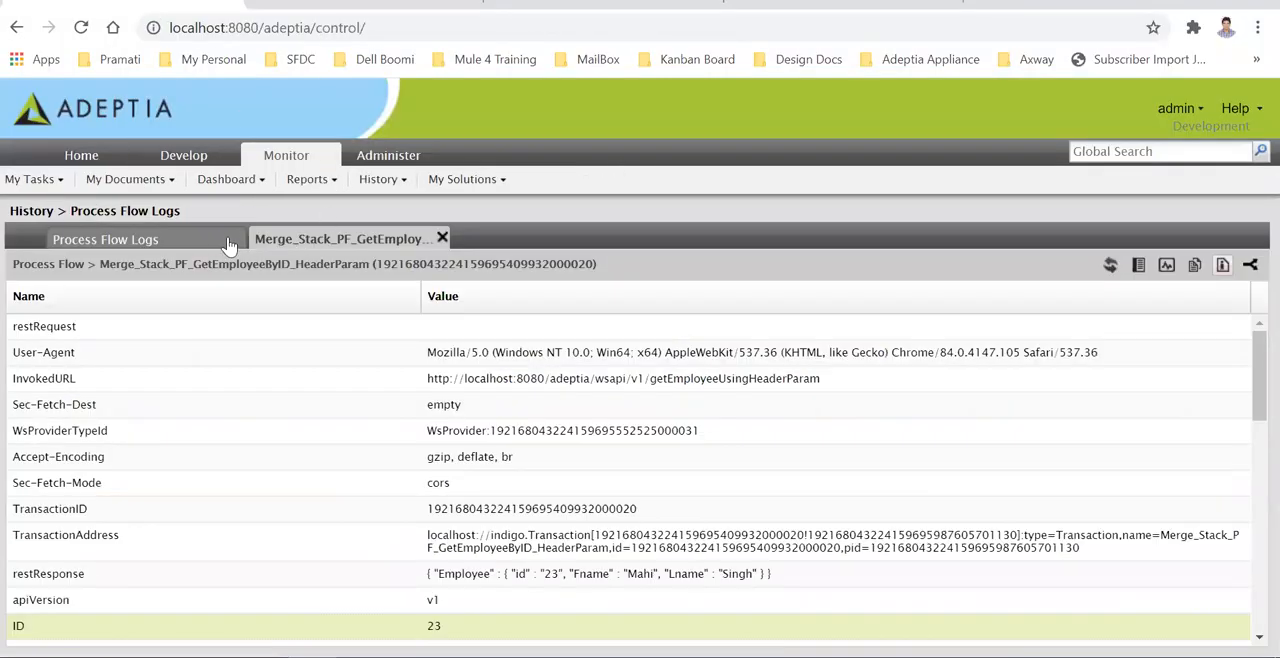
click(177, 237)
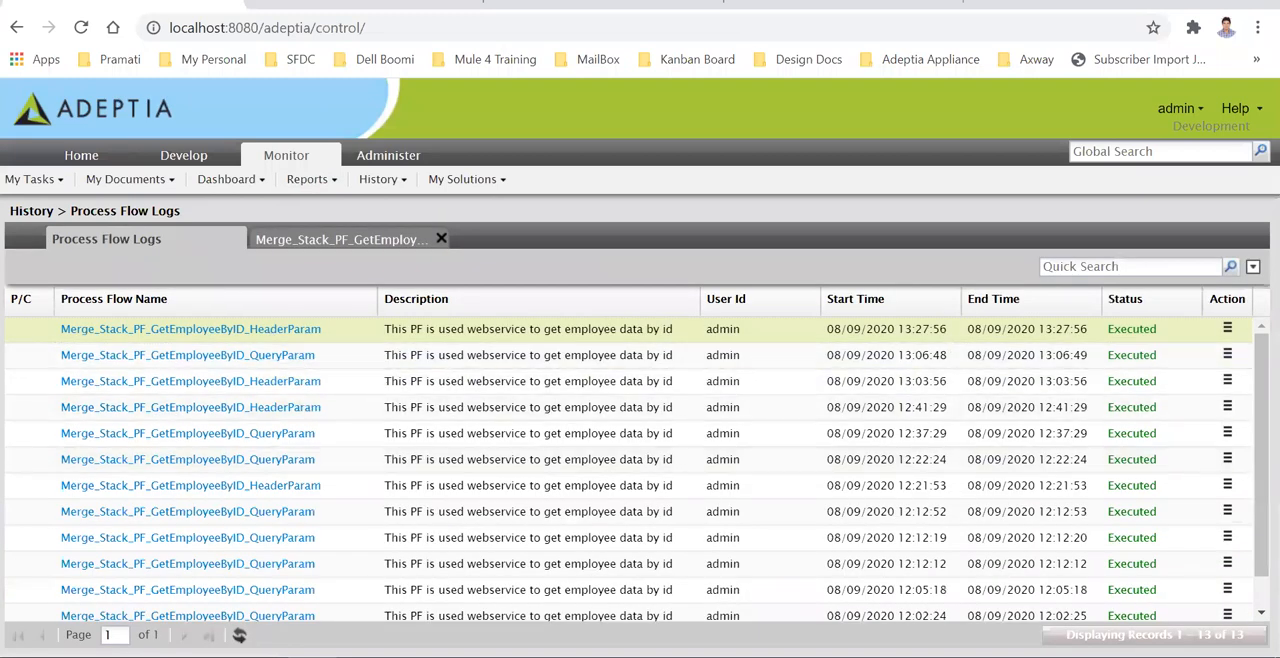
click(240, 634)
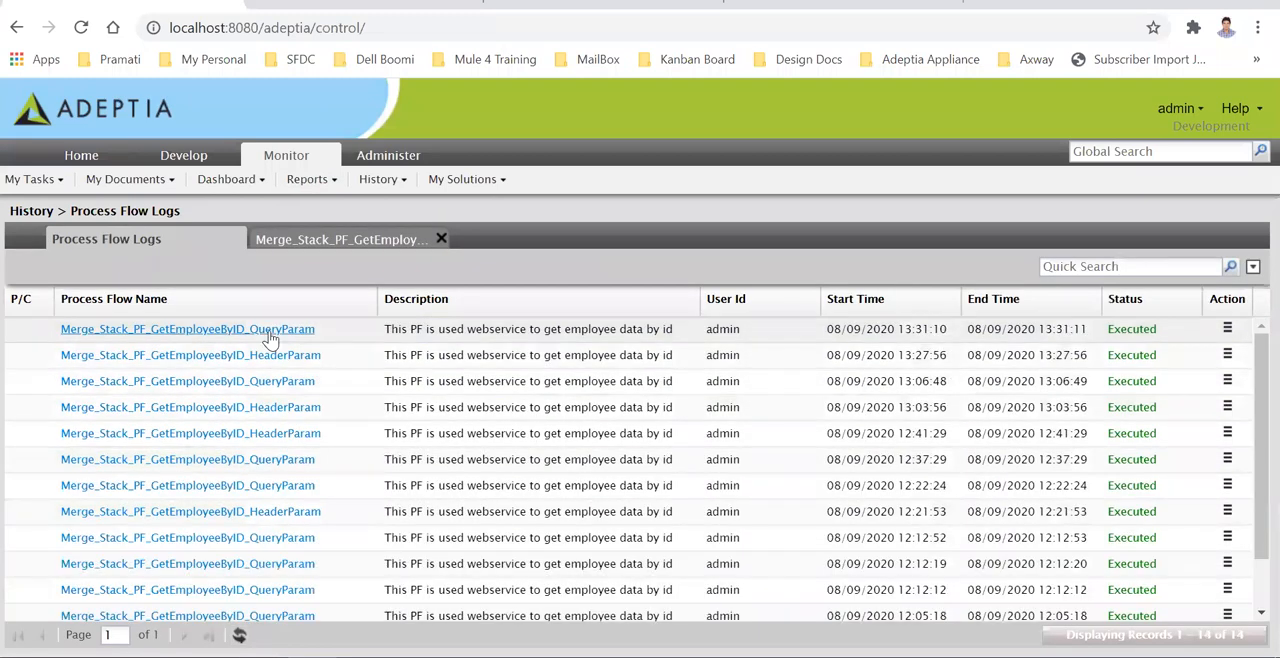
click(268, 330)
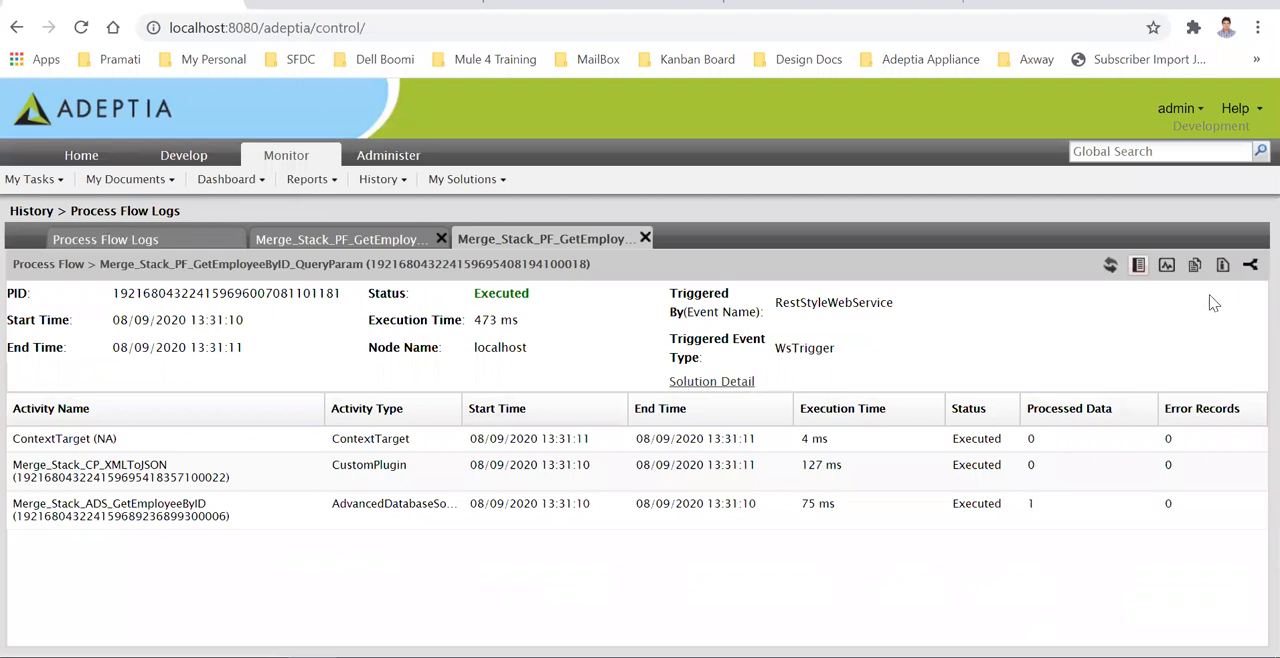
- View the execution's Merge_Stack_CP_XMLToJSON_default and Merge_Stack_ADS_GetEmployeeByID_default.xml repository files
click(1195, 266)
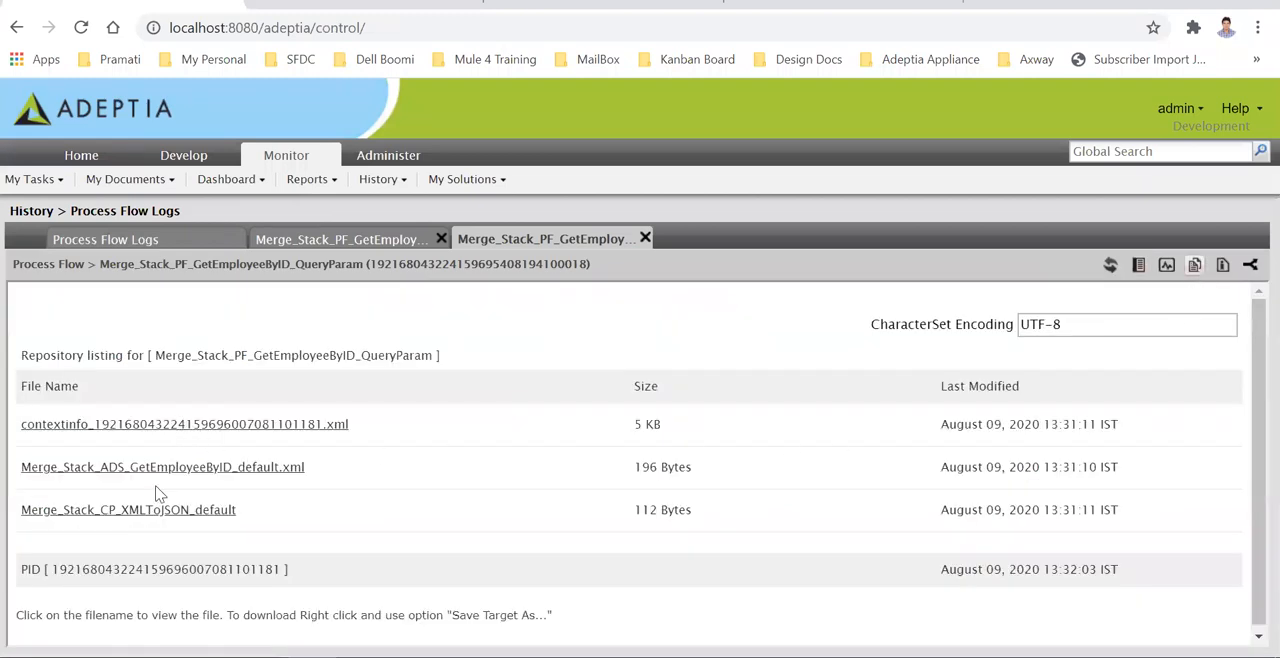
click(133, 510)
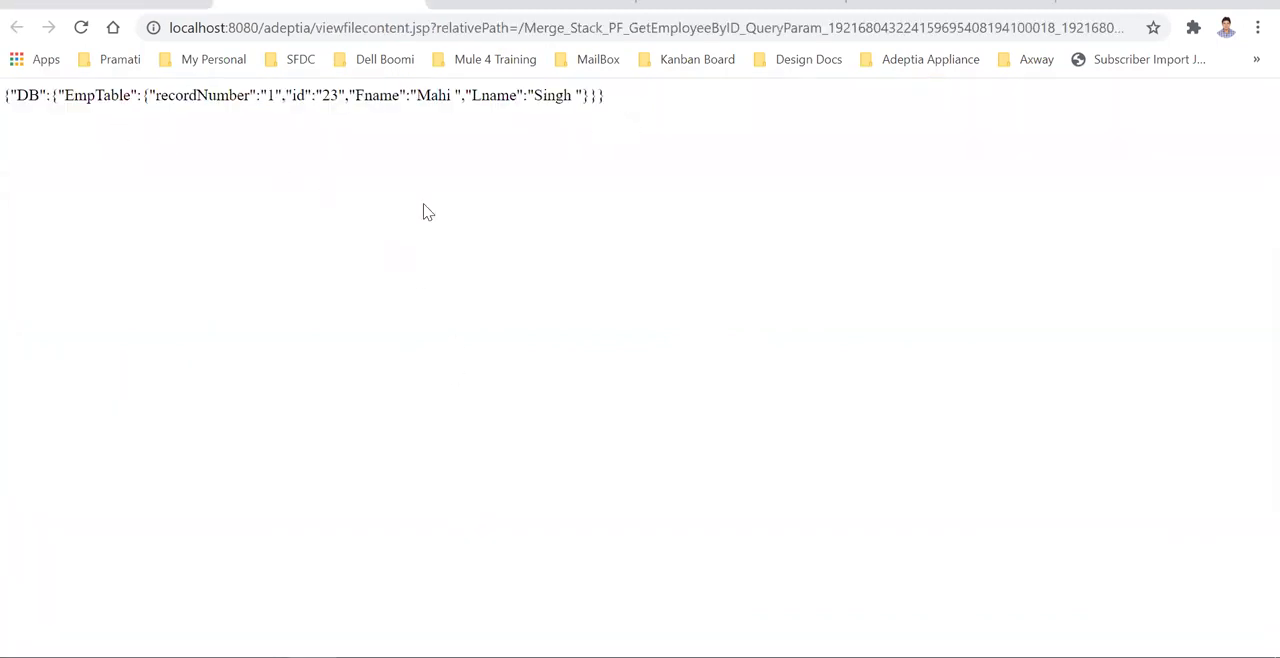
key(alt+Left)
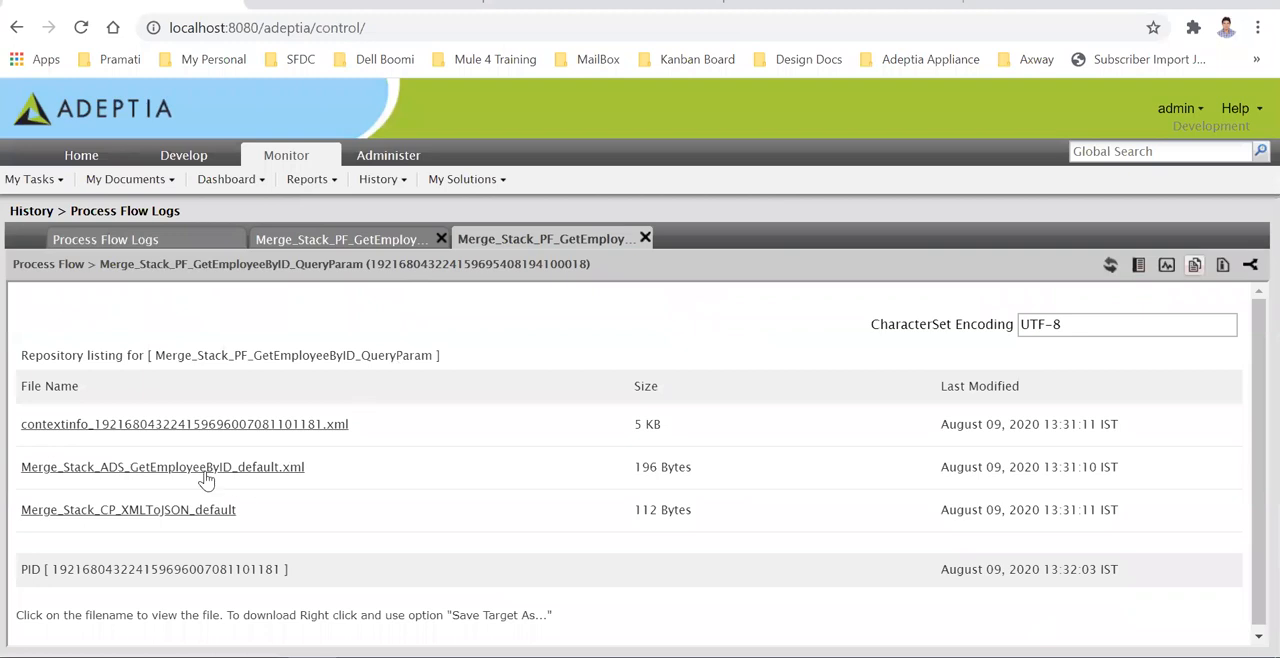
click(170, 468)
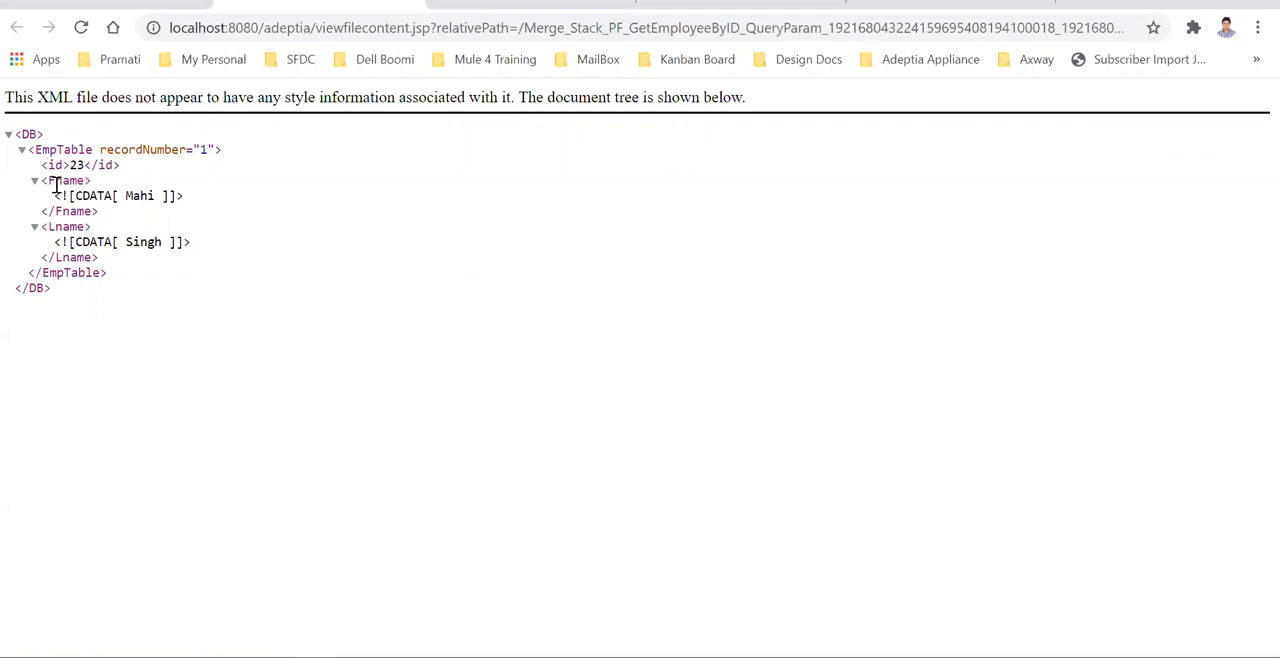
key(alt+Left)
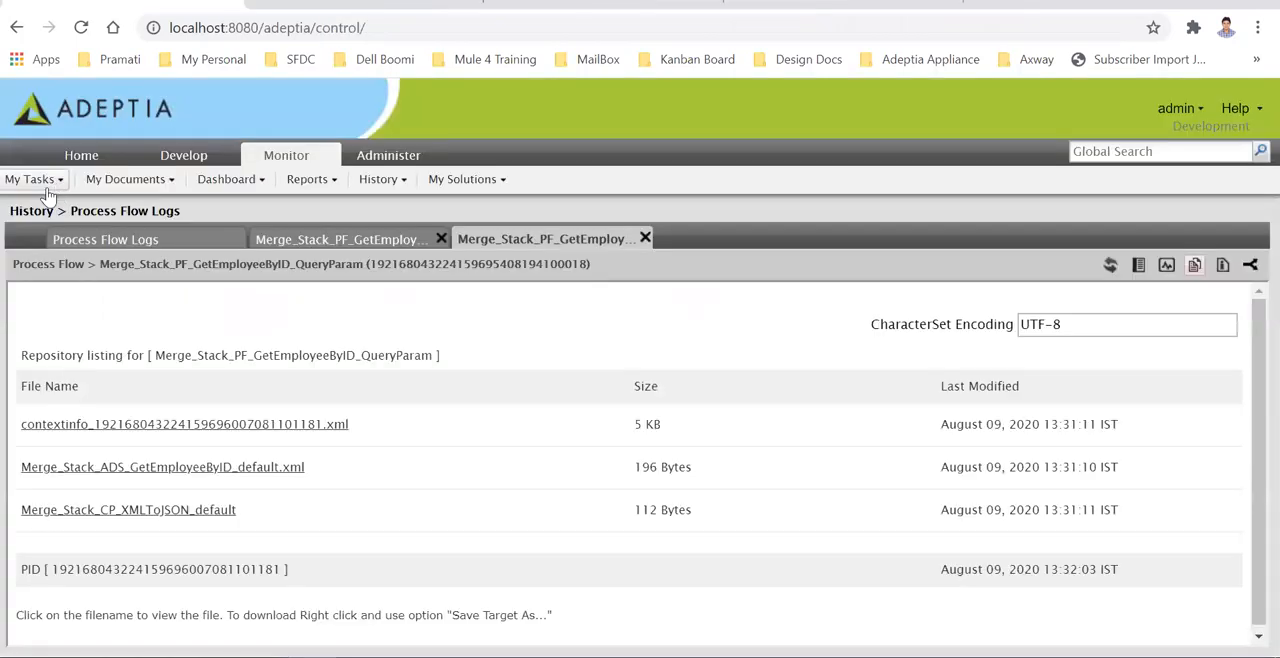
- Show the execution's context variables and highlight the ID variable with its value
click(1222, 265)
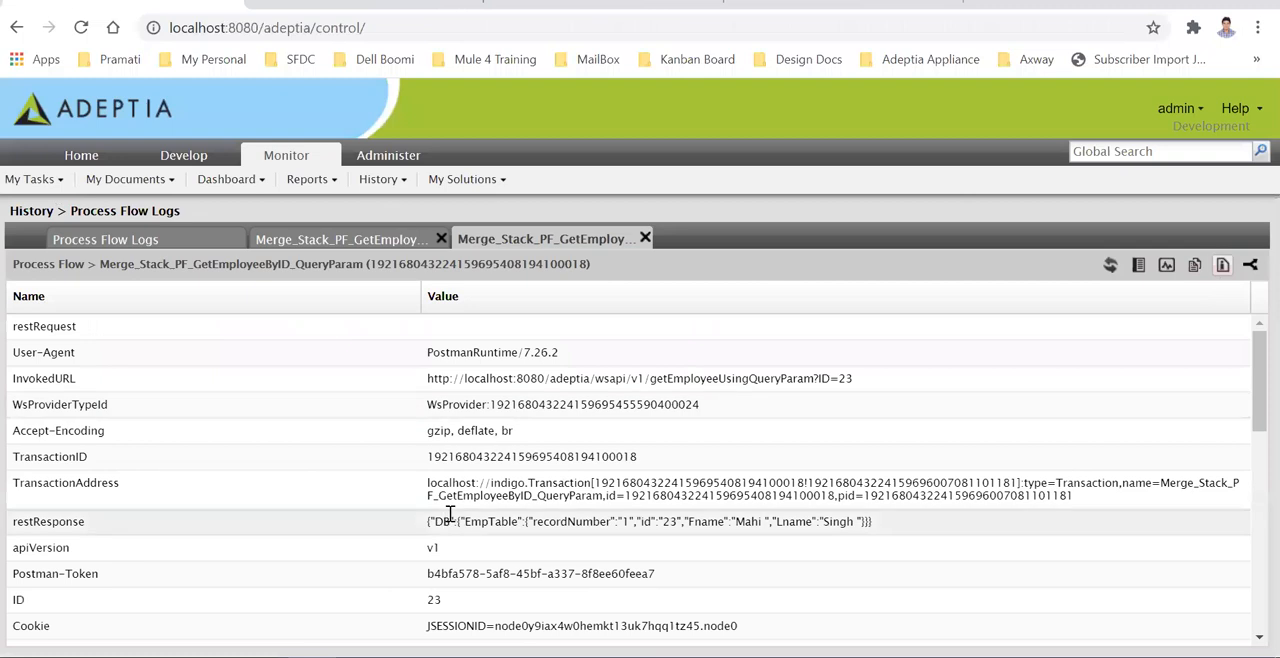
scroll(172, 570, down, 1)
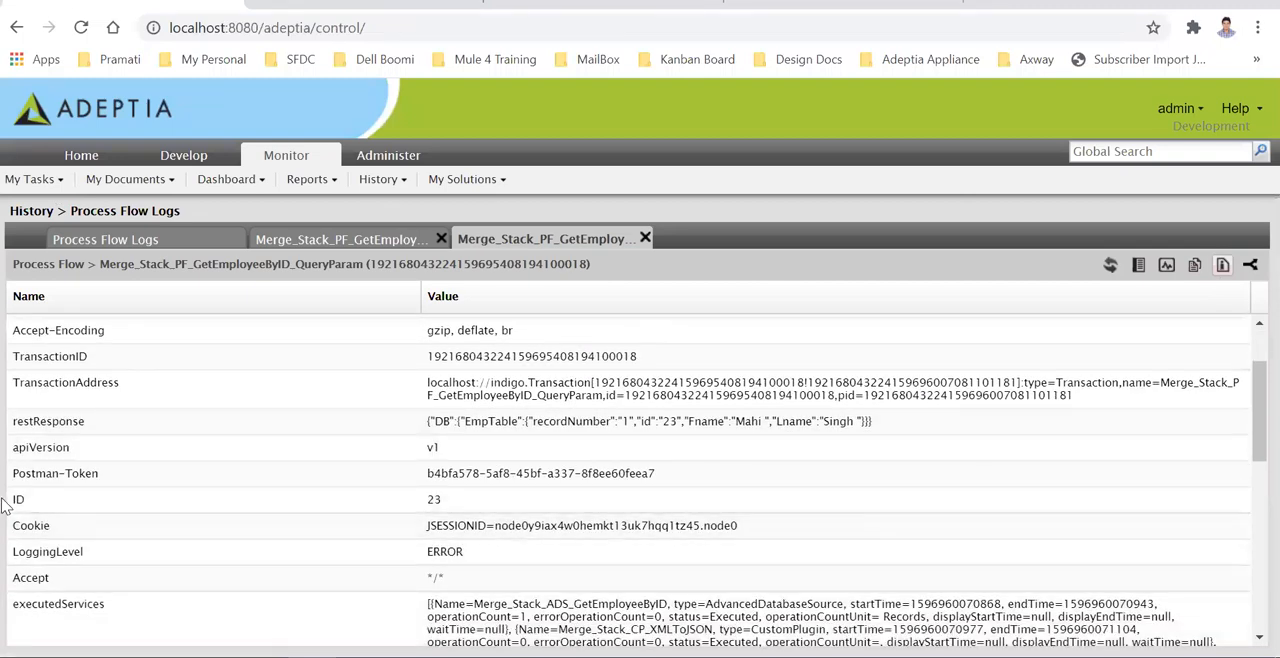
drag(467, 508, 17, 500)
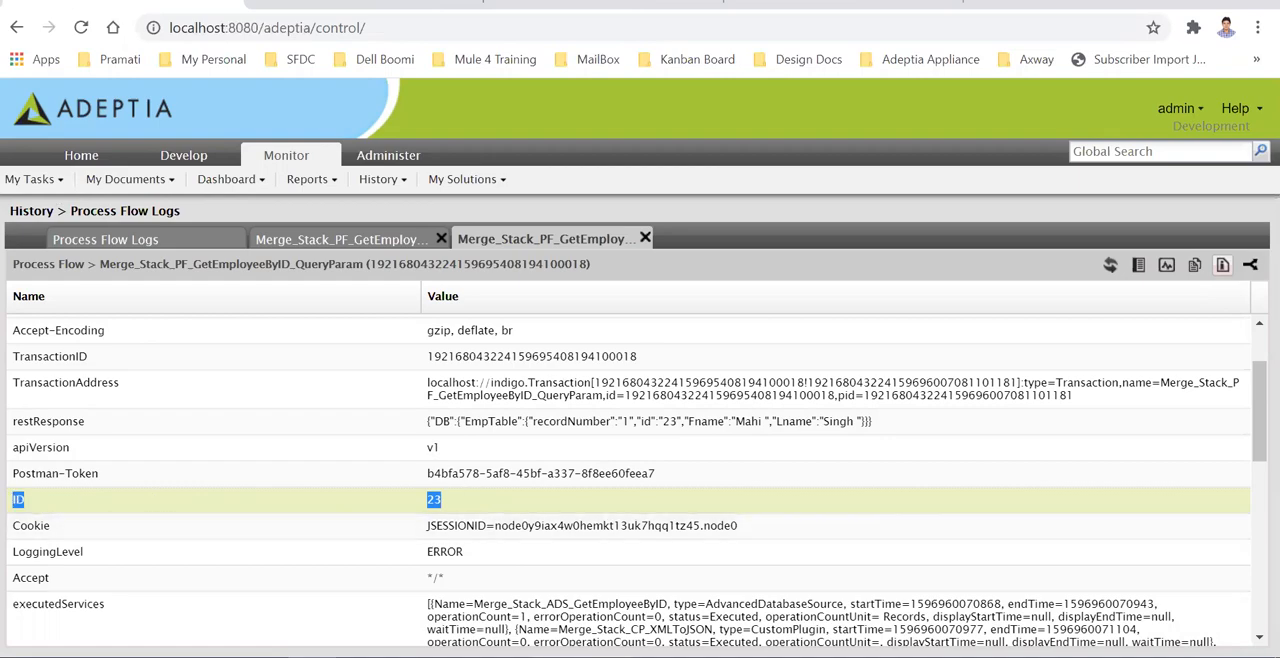
- Switch to Postman, change the ID in the request URL to 24, and send the request
key(alt+Tab)
click(941, 190)
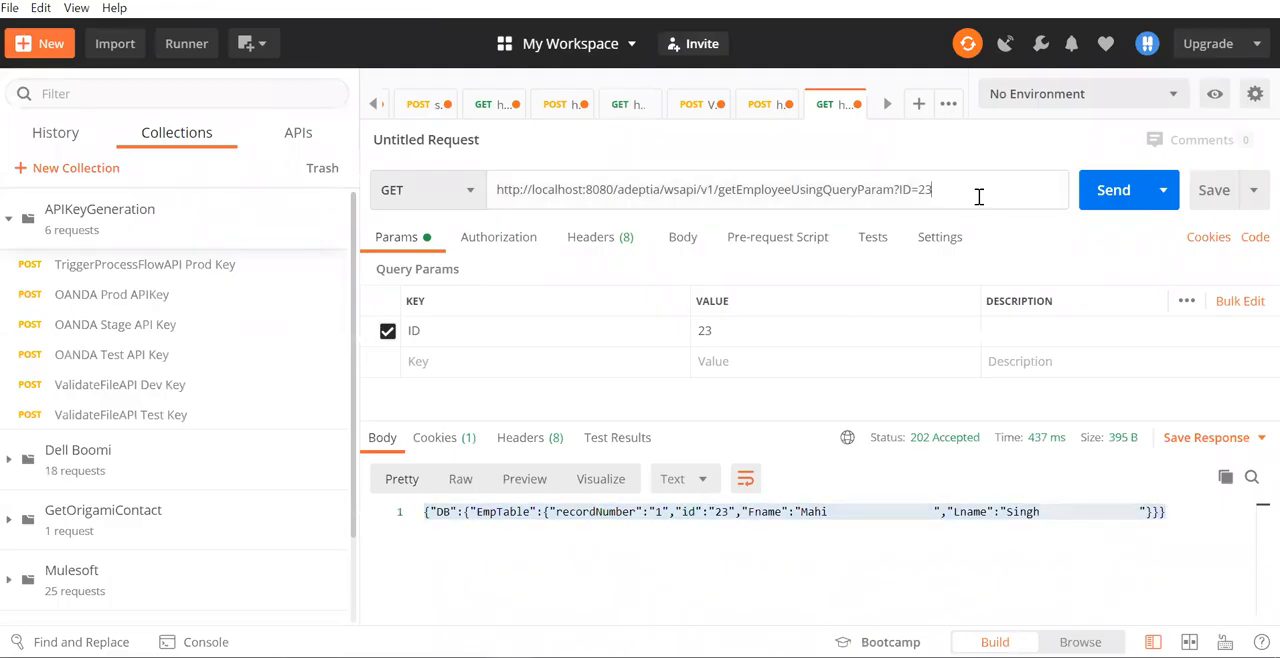
text(4)
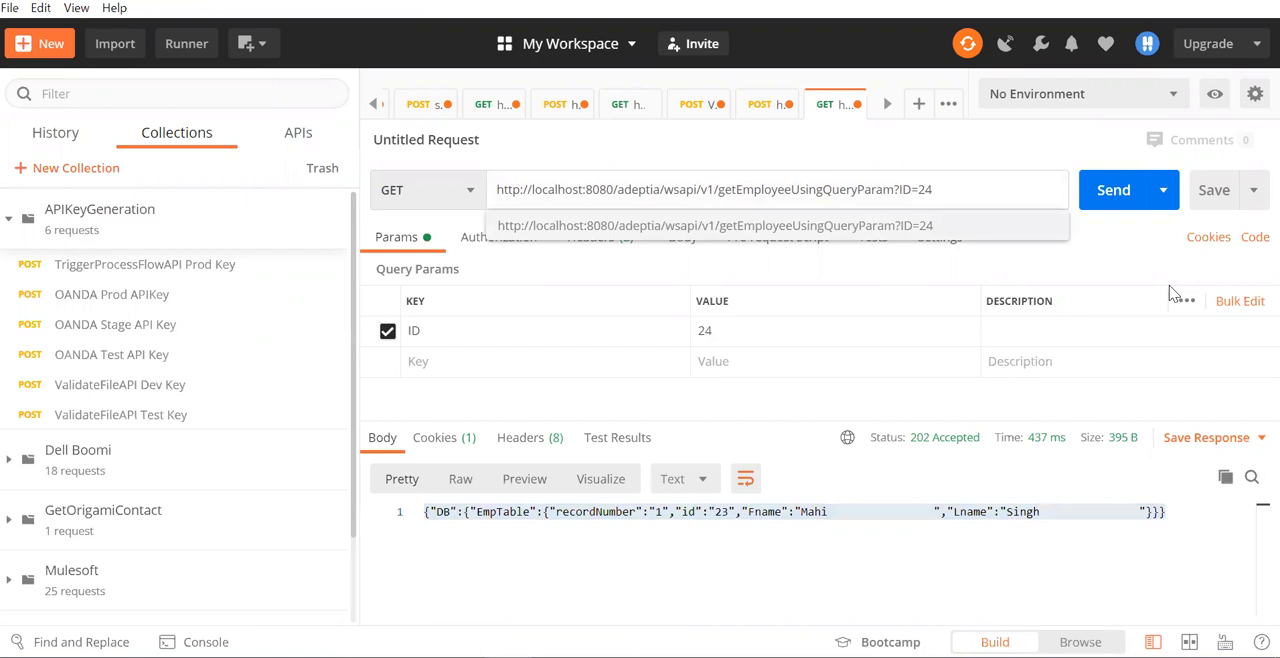
click(1113, 190)
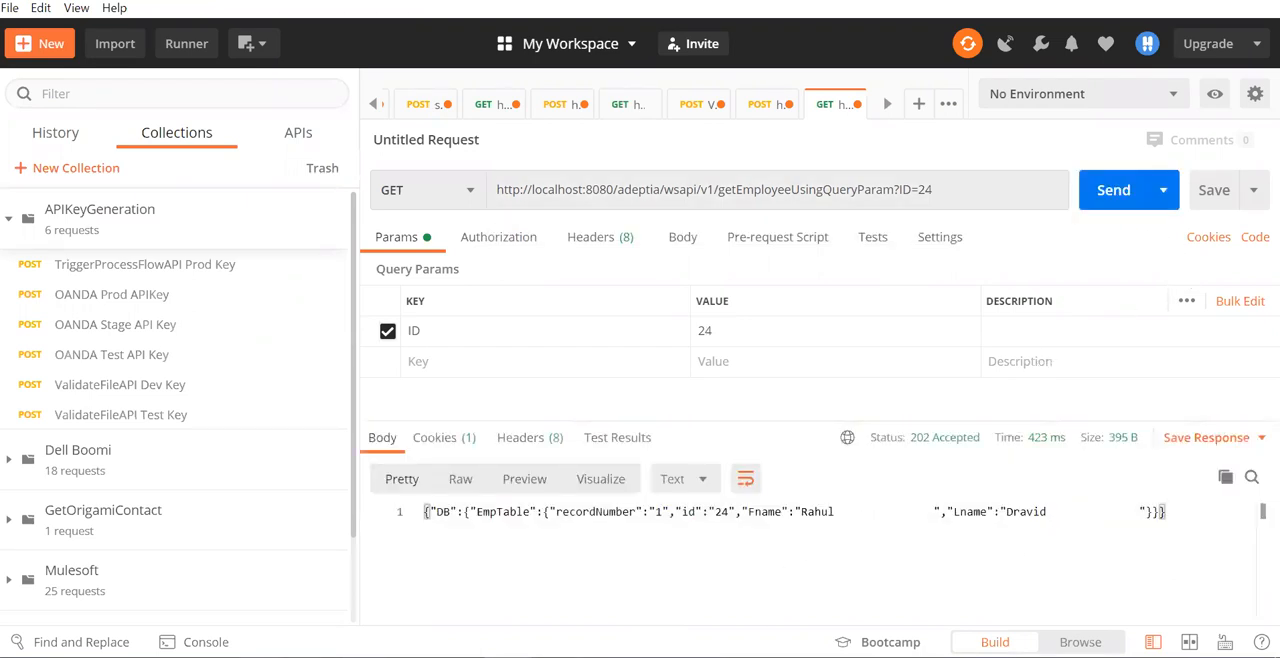
- Return to Adeptia Suite, refresh the Process Flow Logs, and open the newest QueryParam execution
key(alt+Tab)
click(177, 236)
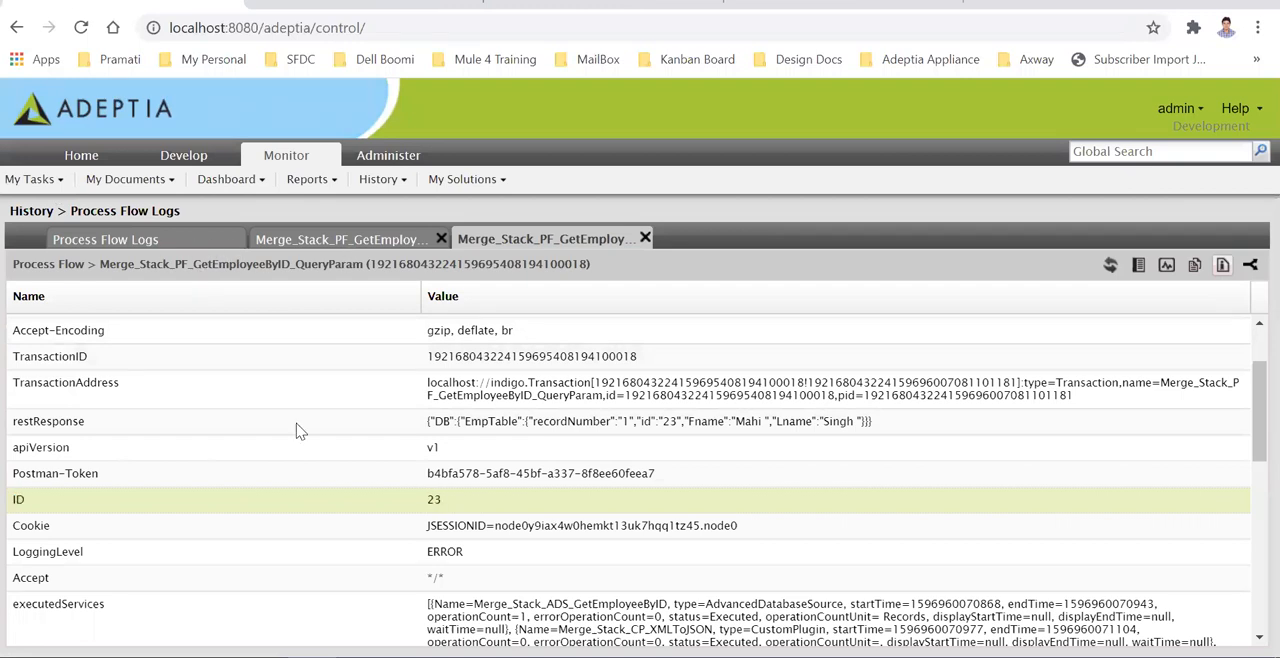
click(239, 635)
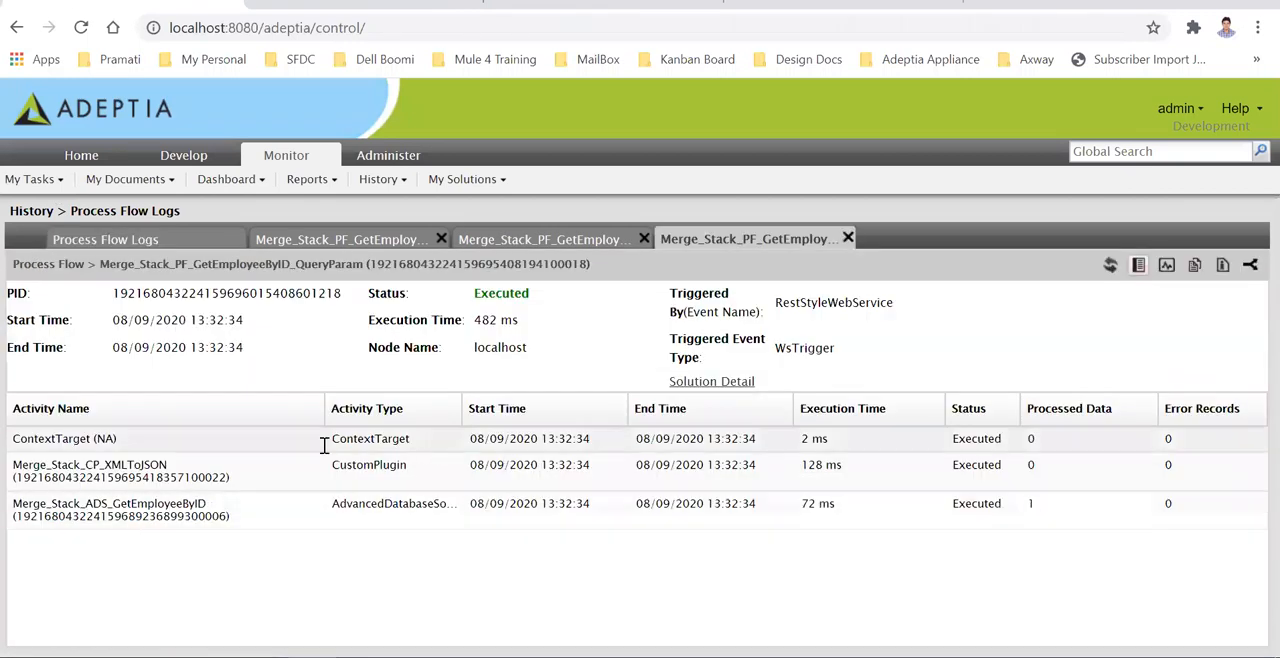
- View the Merge_Stack_CP_XMLToJSON_default file in the newest execution's repository, then close it
click(1194, 265)
click(206, 516)
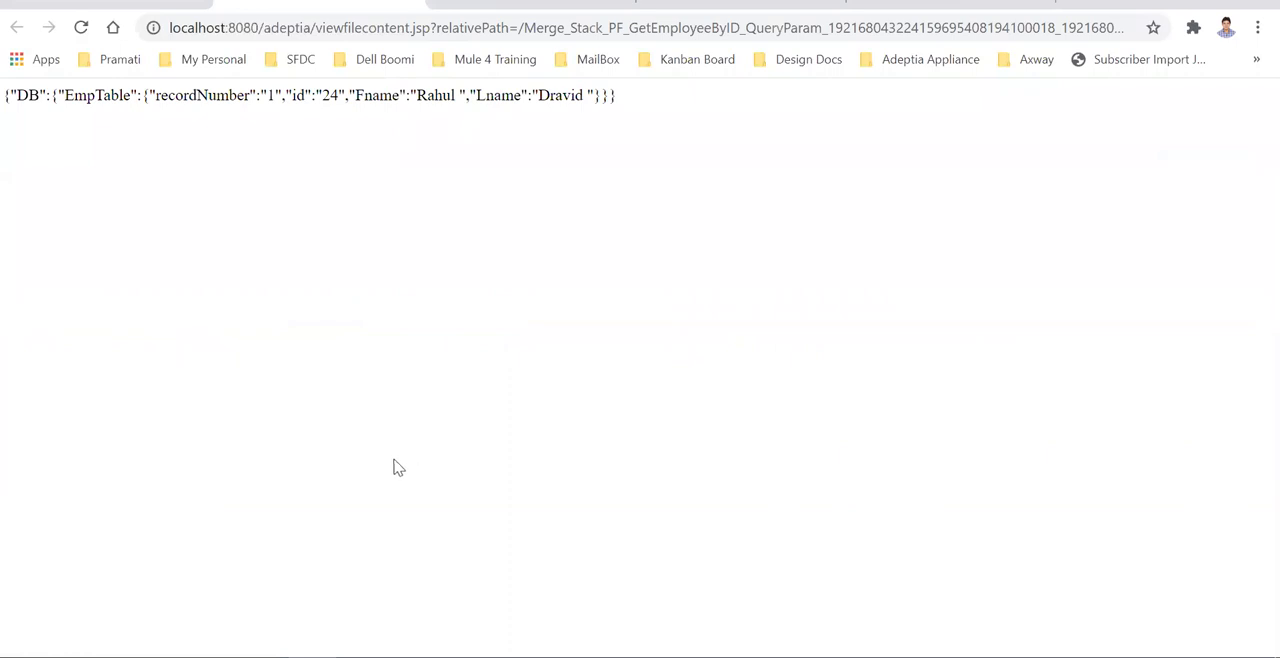
key(ctrl+w)
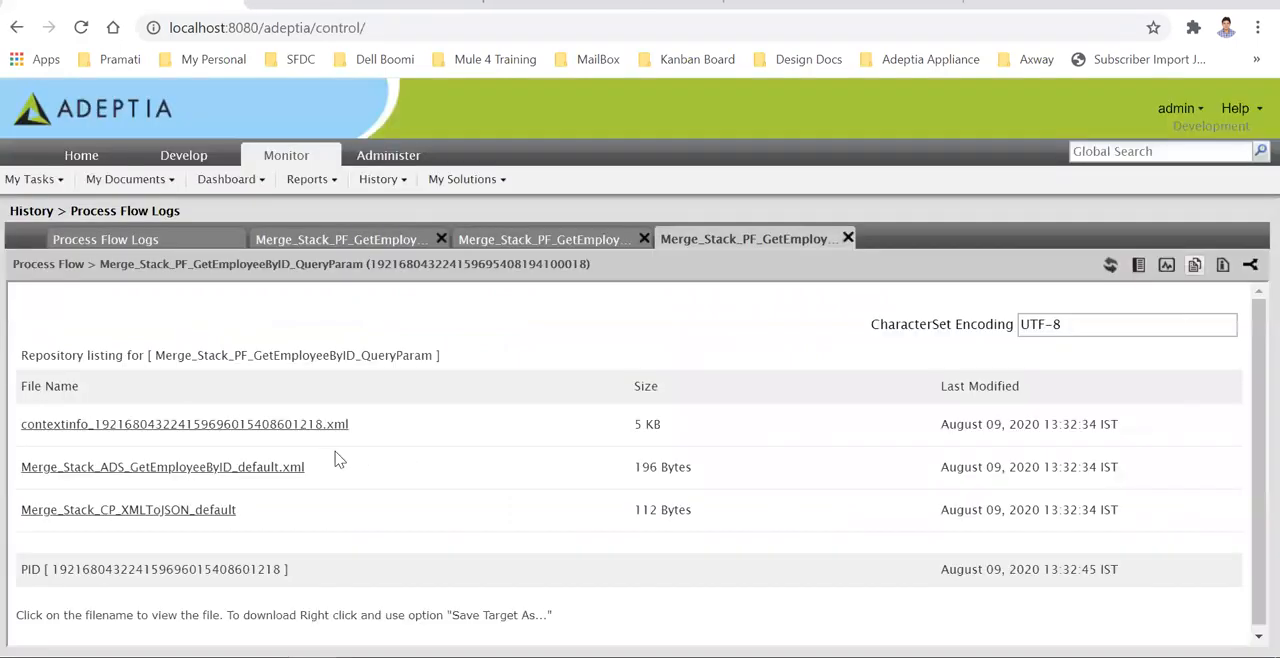
- Inspect the newest execution's context variables, highlighting the ID entry and reviewing the remaining service and endpoint variables
click(1222, 265)
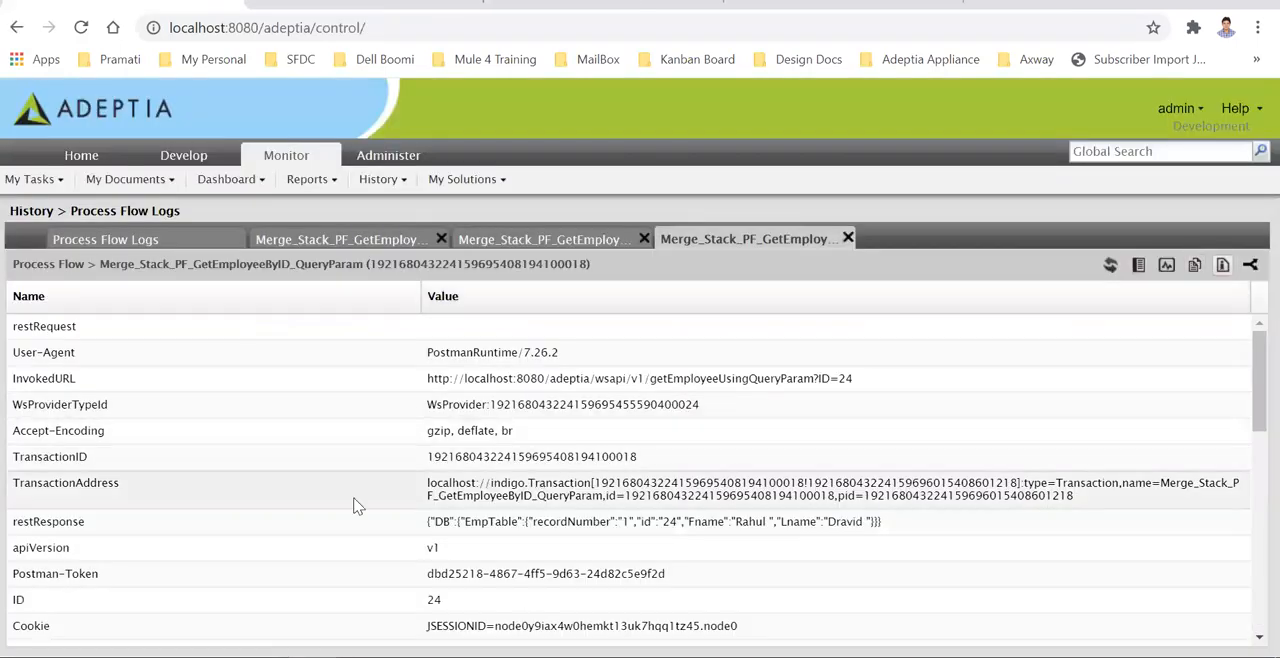
scroll(137, 577, down, 1)
drag(455, 505, 18, 500)
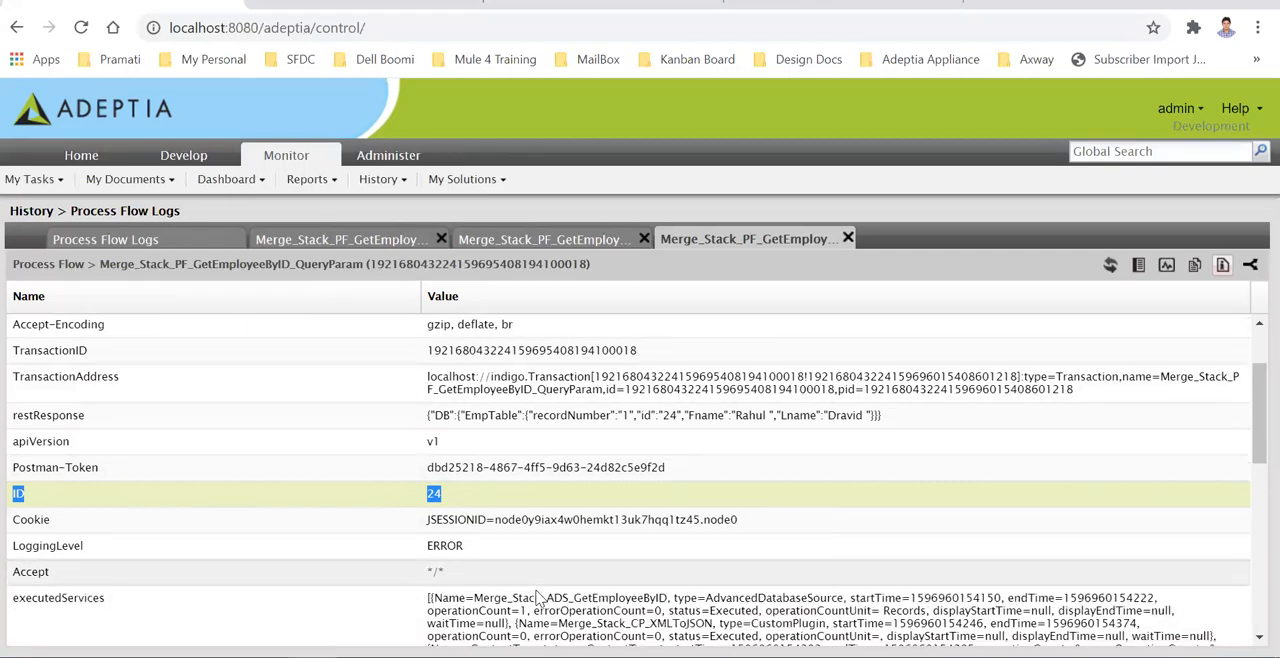
scroll(537, 580, down, 2)
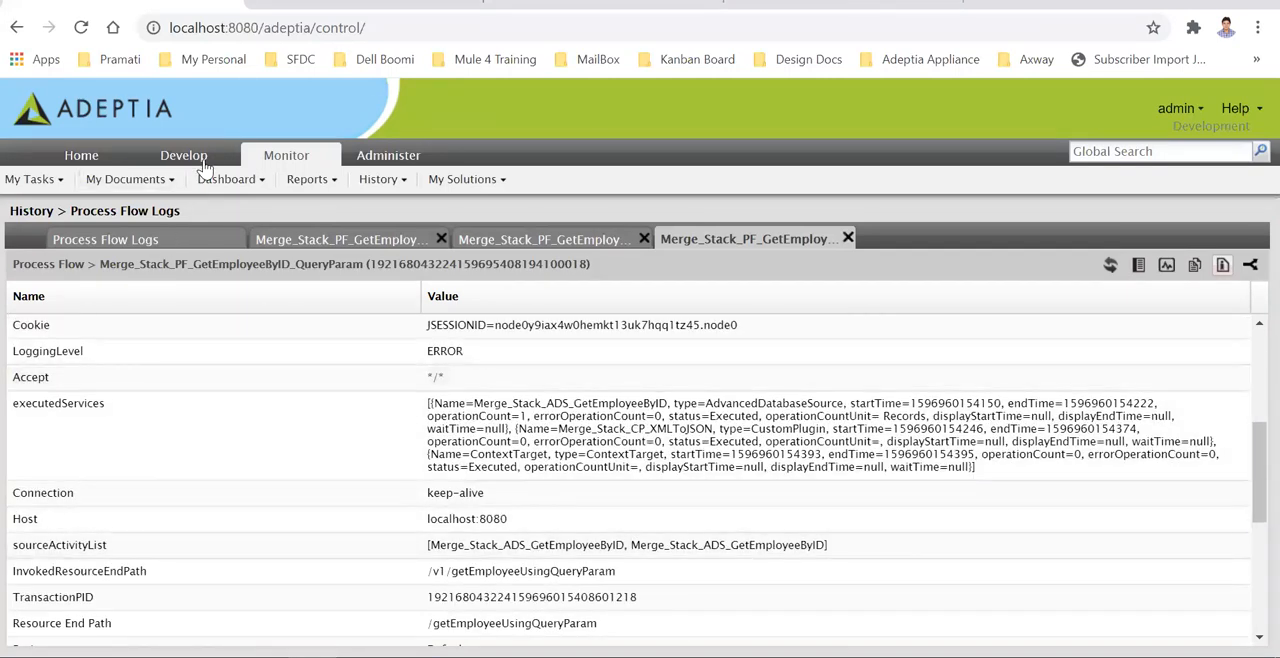